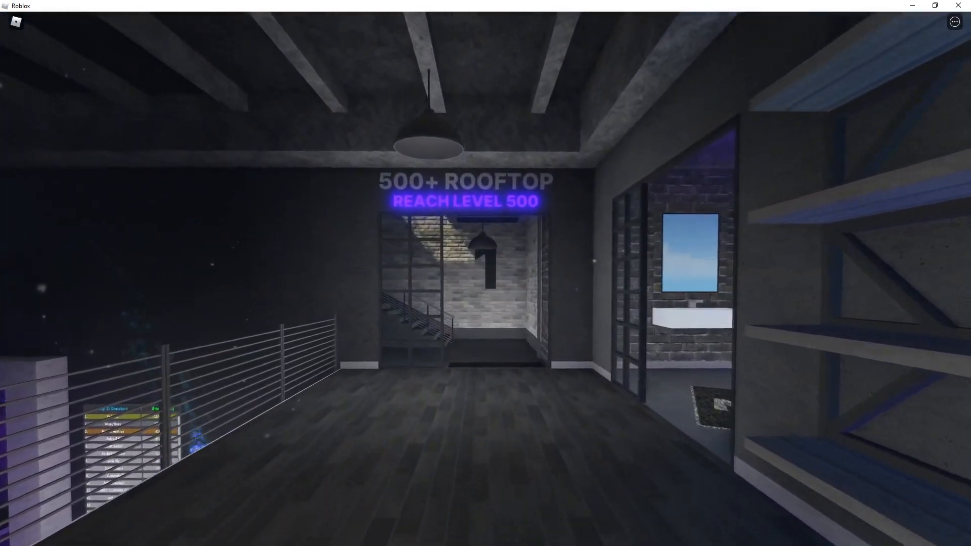
pyautogui.press('w')
pyautogui.moveTo(567, 310); pyautogui.dragTo(594, 309, button='right')
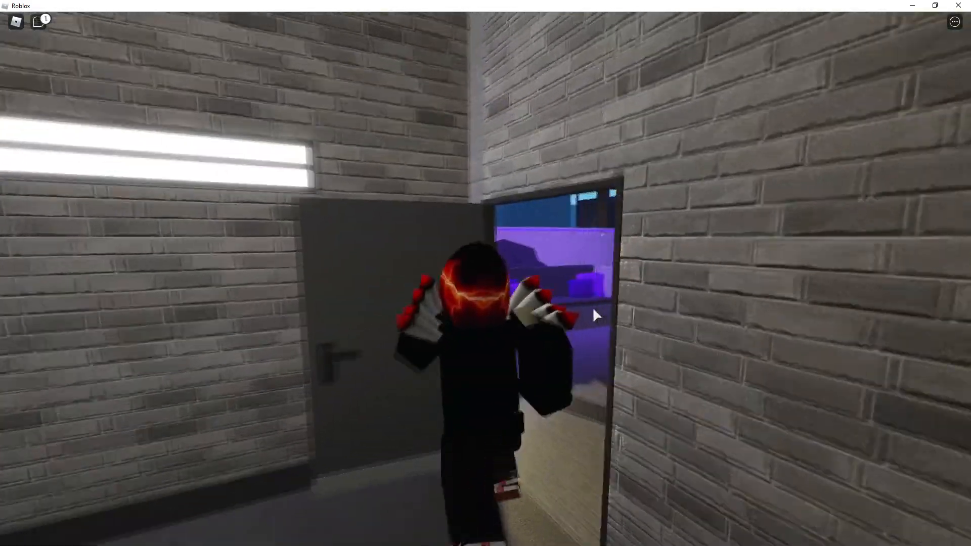
pyautogui.press('w')
pyautogui.press('w')
pyautogui.press('a')
pyautogui.press('w')
pyautogui.press('space')
pyautogui.press('w')
pyautogui.press('w')
pyautogui.press('w')
pyautogui.press('w')
pyautogui.press('w')
pyautogui.press('s')
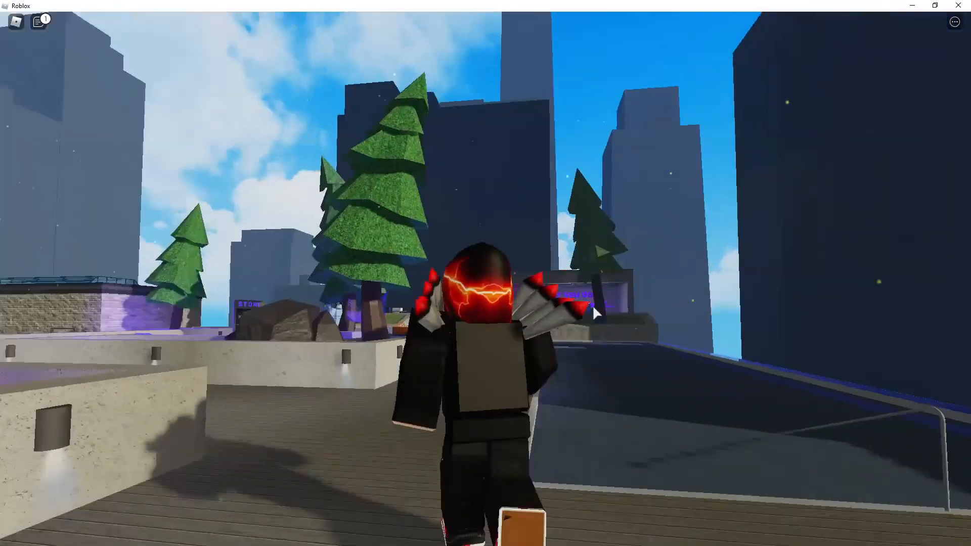
pyautogui.press('w')
pyautogui.moveTo(594, 306); pyautogui.dragTo(591, 312, button='right')
pyautogui.scroll(-8, 591, 311)
pyautogui.scroll(10, 591, 313)
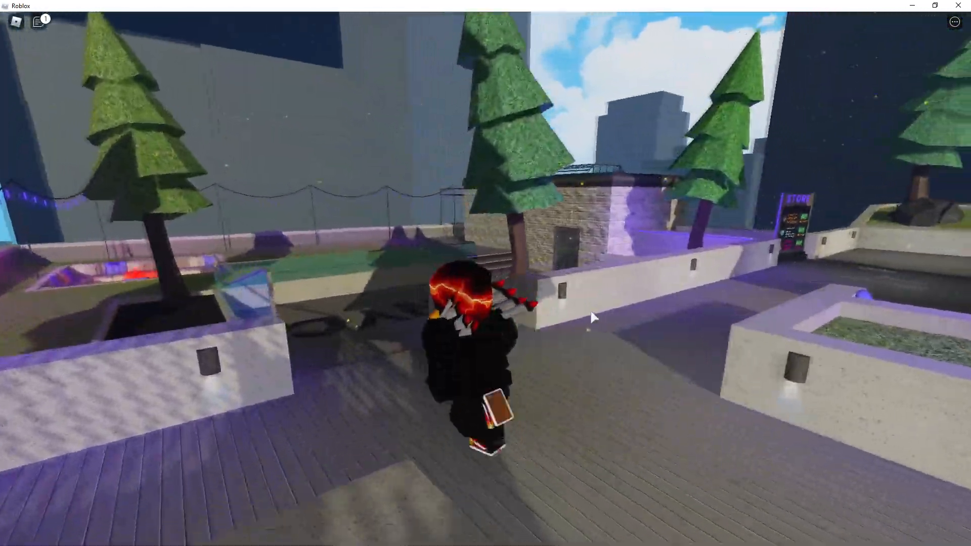
pyautogui.press('w')
pyautogui.scroll(-8, 591, 313)
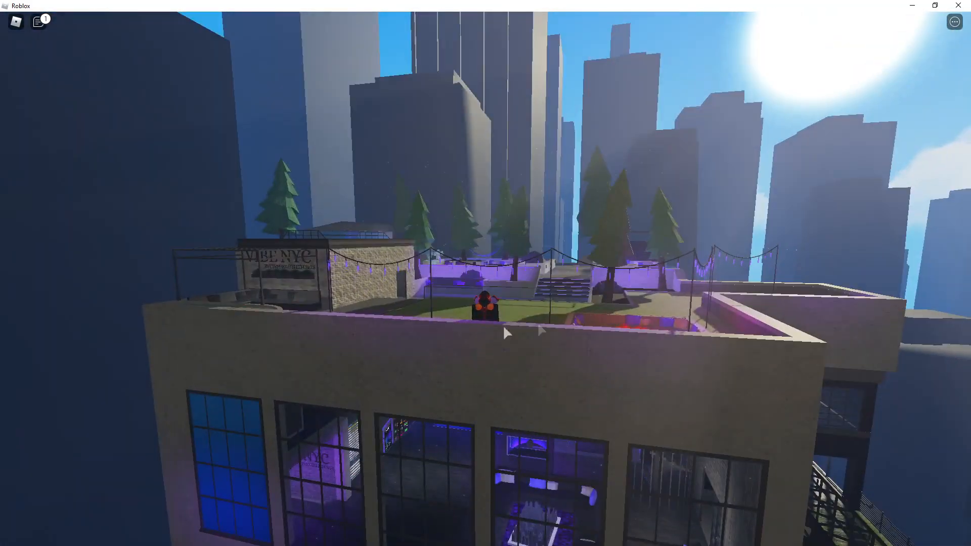
pyautogui.scroll(-3, 373, 332)
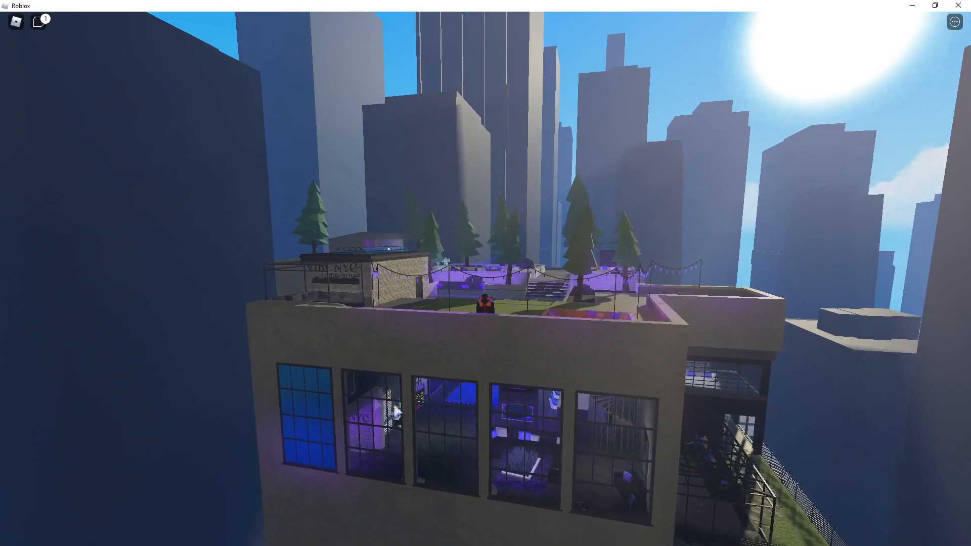
pyautogui.moveTo(591, 275); pyautogui.dragTo(574, 277, button='right')
pyautogui.scroll(3, 591, 275)
pyautogui.scroll(2, 591, 275)
pyautogui.scroll(1, 591, 274)
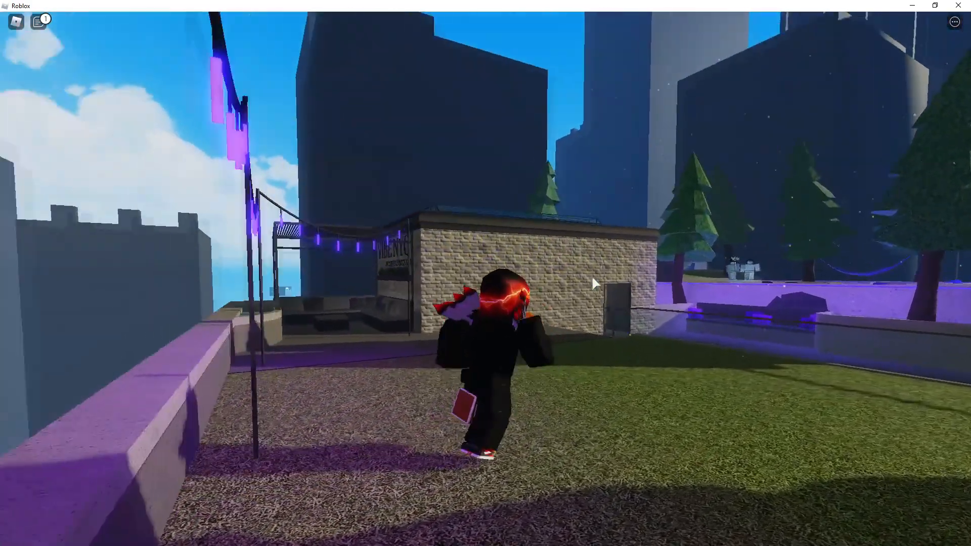
pyautogui.press('w')
pyautogui.press('space')
pyautogui.press('space')
pyautogui.press('w')
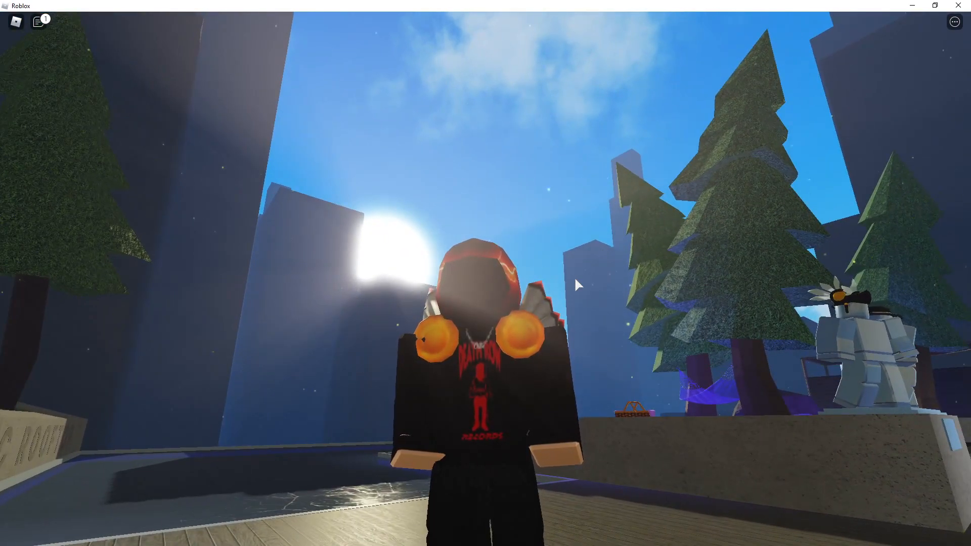
pyautogui.moveTo(575, 277); pyautogui.dragTo(573, 280, button='right')
pyautogui.press('w')
pyautogui.press('a')
pyautogui.press('d')
pyautogui.press('s')
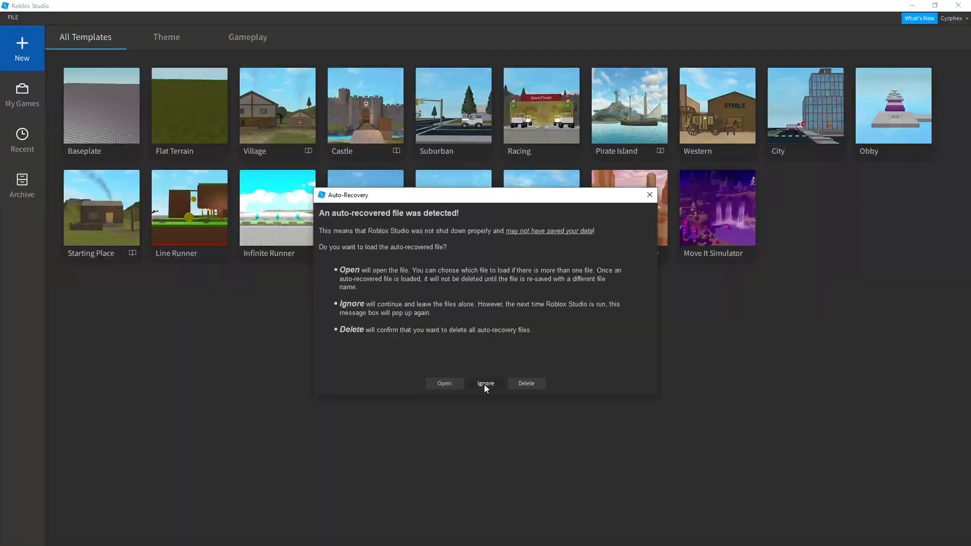
# Step: Ignore the auto-recovered file and create a new place from the Baseplate template
pyautogui.click(485, 385)
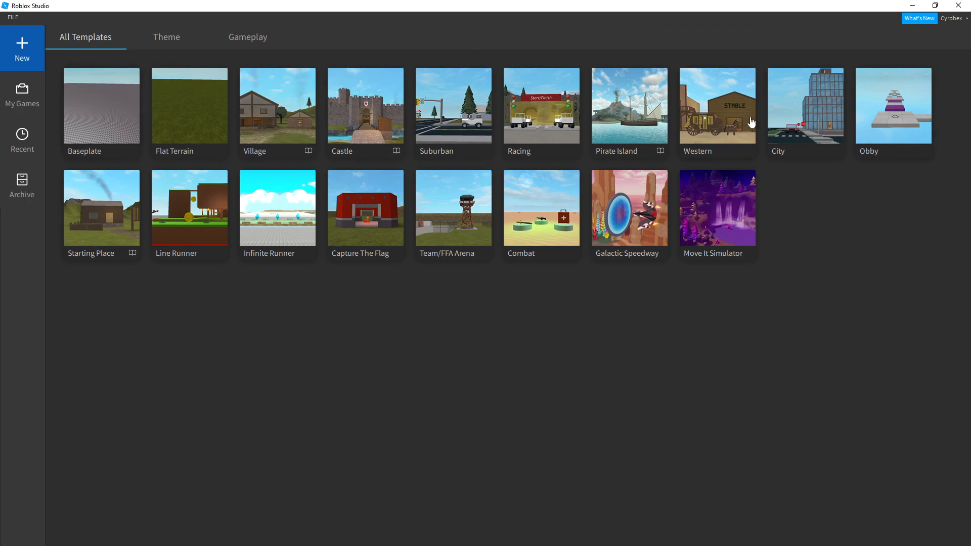
pyautogui.click(95, 132)
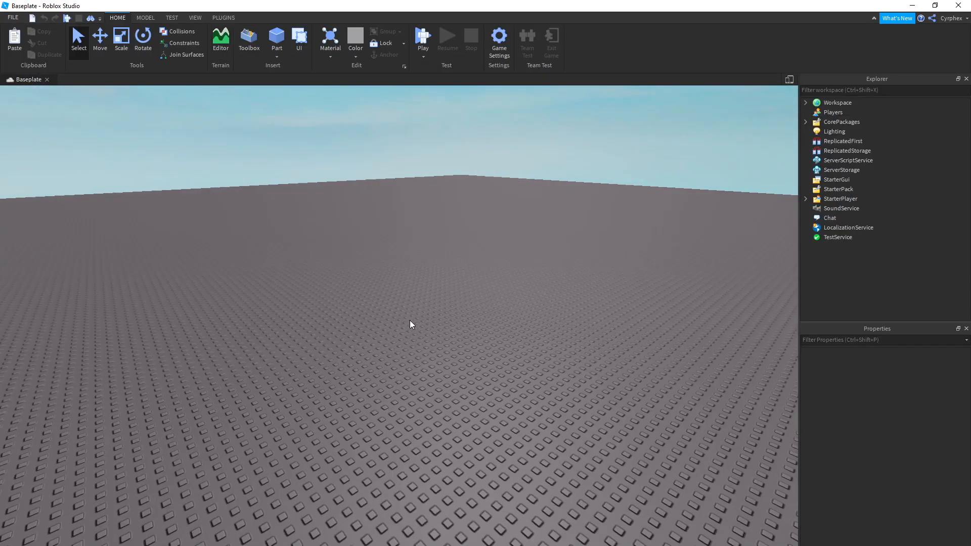
pyautogui.moveTo(410, 320); pyautogui.dragTo(412, 320, button='right')
# Step: Expand the Workspace contents in the Explorer and insert a default block part onto the baseplate
pyautogui.click(805, 103)
pyautogui.click(846, 131)
pyautogui.moveTo(487, 270)
pyautogui.mouseDown(button='right')
pyautogui.moveTo(498, 265)
pyautogui.moveTo(480, 276)
pyautogui.mouseUp(button='right')
pyautogui.click(353, 187)
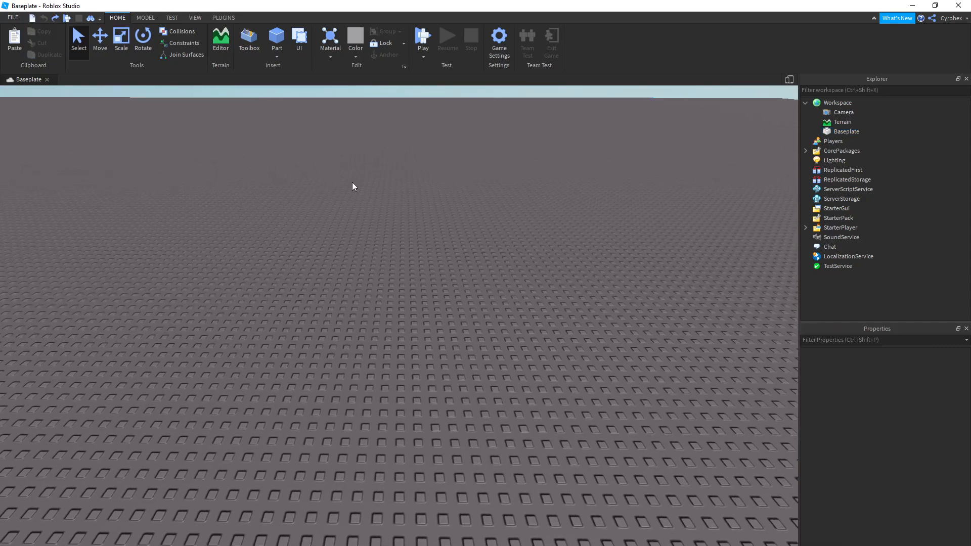
pyautogui.moveTo(304, 240); pyautogui.dragTo(612, 456)
pyautogui.click(278, 45)
pyautogui.scroll(3, 421, 279)
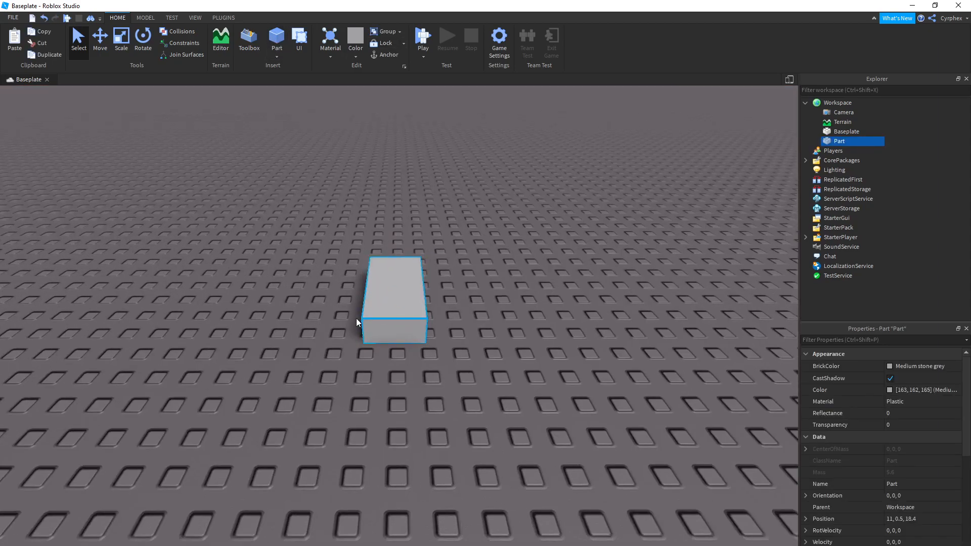
pyautogui.press('f')
pyautogui.moveTo(379, 300); pyautogui.dragTo(379, 302, button='right')
pyautogui.scroll(-4, 379, 302)
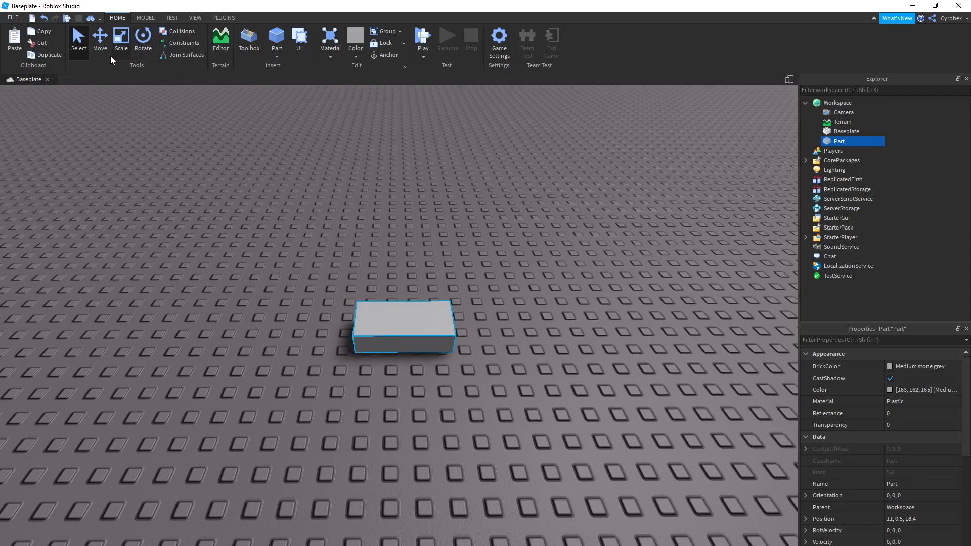
# Step: Move the part across the baseplate along its red and blue axes to position 11.6, 0.5, 15.6
pyautogui.click(97, 47)
pyautogui.moveTo(320, 325); pyautogui.dragTo(271, 329)
pyautogui.moveTo(390, 406); pyautogui.dragTo(390, 471)
# Step: Try lifting the part along its vertical axis and shifting it freely, undoing each move
pyautogui.moveTo(383, 325); pyautogui.dragTo(376, 205)
pyautogui.hotkey('ctrl', 'z')
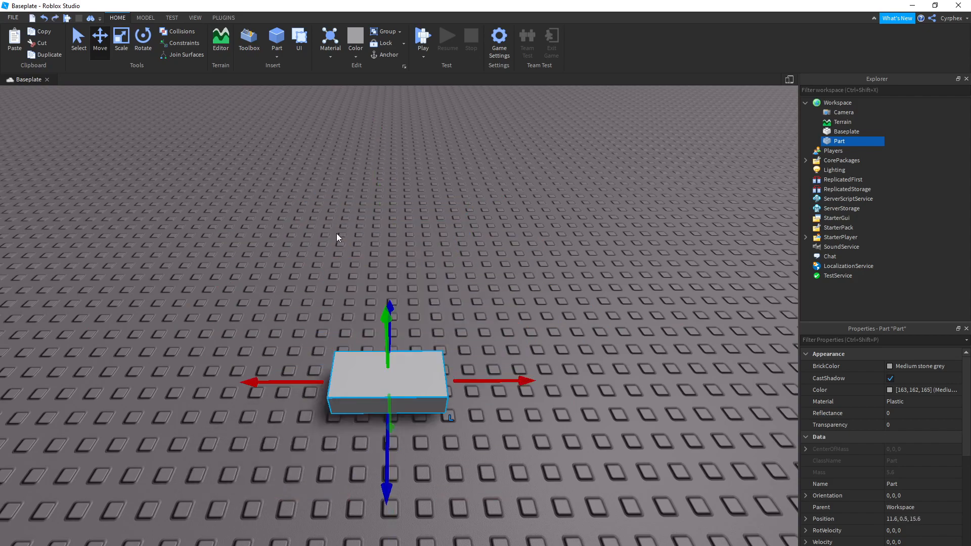
pyautogui.moveTo(371, 373); pyautogui.dragTo(399, 336)
pyautogui.hotkey('ctrl', 'z')
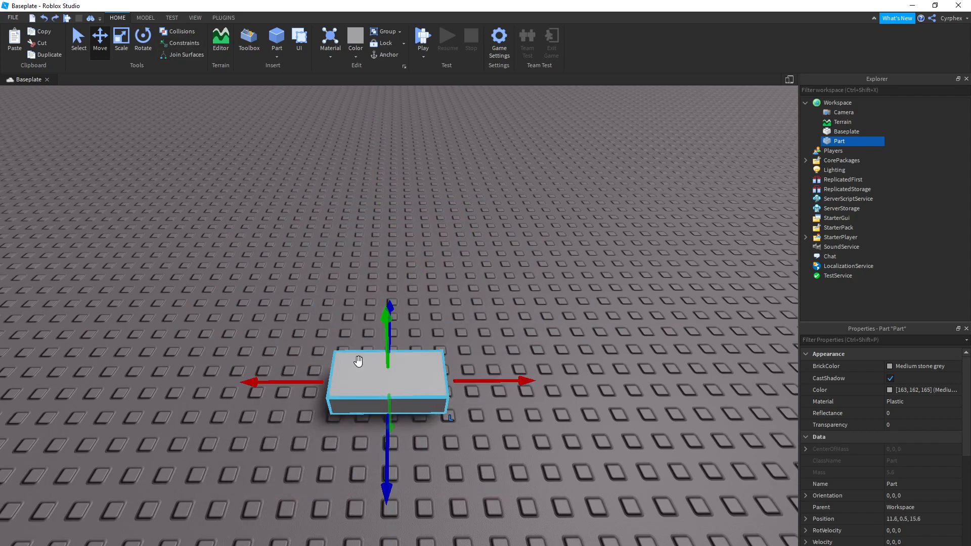
# Step: Try scaling the part taller and wider in both horizontal directions with the Scale tool, and undo all three changes
pyautogui.scroll(3, 371, 368)
pyautogui.scroll(-4, 371, 368)
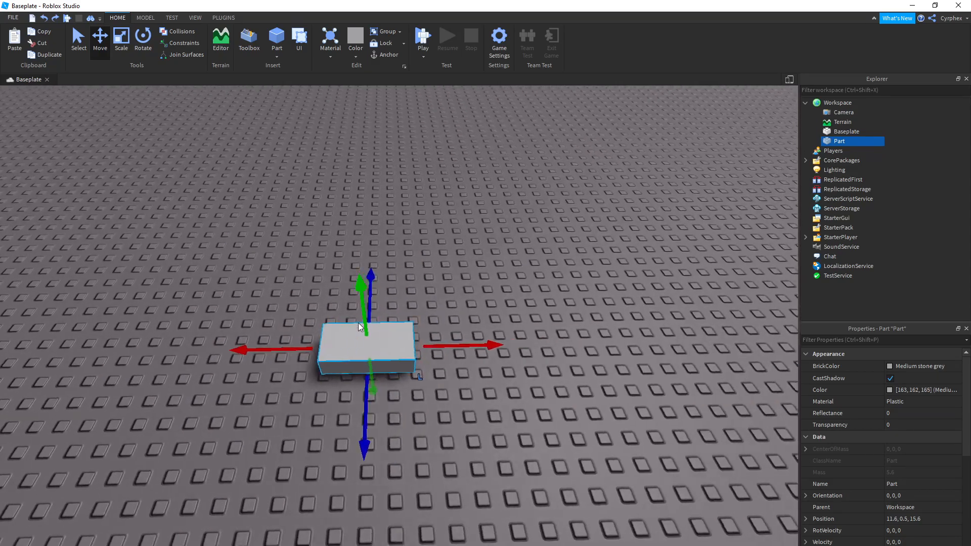
pyautogui.scroll(2, 358, 326)
pyautogui.press('a')
pyautogui.press('e')
pyautogui.click(122, 44)
pyautogui.moveTo(350, 214); pyautogui.dragTo(372, 233, button='right')
pyautogui.moveTo(418, 295); pyautogui.dragTo(413, 137)
pyautogui.moveTo(342, 236); pyautogui.dragTo(183, 235)
pyautogui.moveTo(488, 237); pyautogui.dragTo(670, 235)
pyautogui.hotkey('ctrl', 'z')
pyautogui.hotkey('ctrl', 'z')
pyautogui.hotkey('ctrl', 'z')
# Step: Try shrinking the part from one end along its red axis and restore its original size
pyautogui.moveTo(333, 335); pyautogui.dragTo(429, 332)
pyautogui.hotkey('ctrl', 'z')
pyautogui.moveTo(334, 337); pyautogui.dragTo(490, 340)
pyautogui.moveTo(389, 370); pyautogui.dragTo(356, 366)
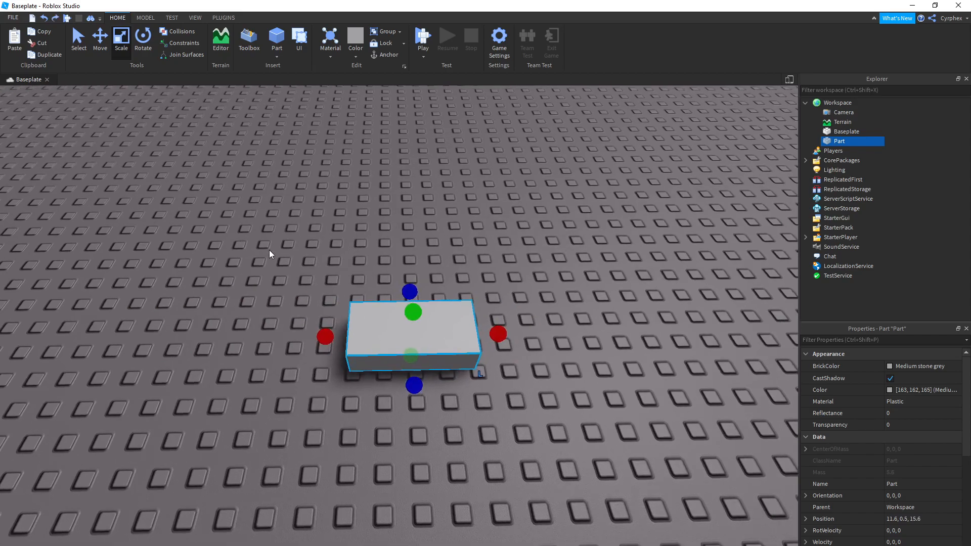
pyautogui.scroll(1, 270, 251)
# Step: Try rotating the part with the Rotate tool, including -90 degrees about its vertical axis, and revert the rotations
pyautogui.click(142, 38)
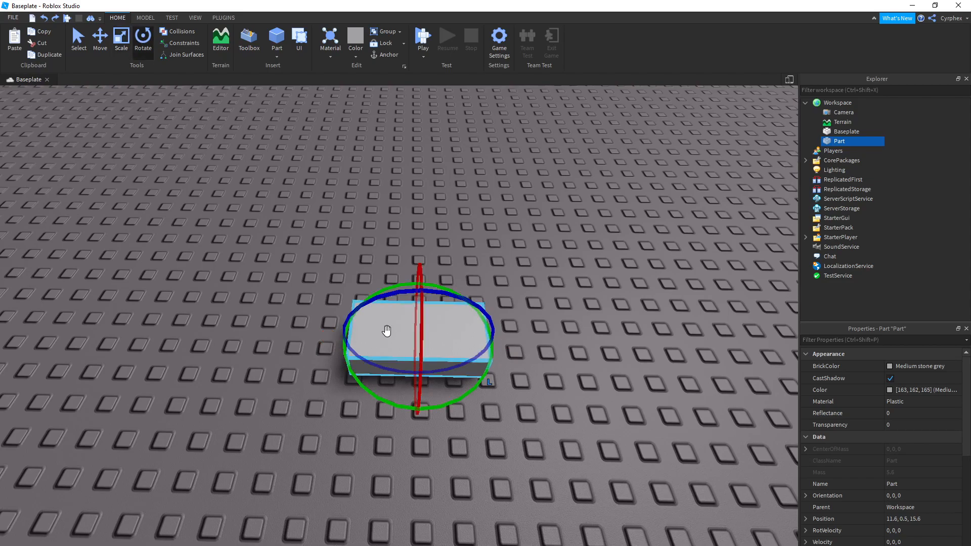
pyautogui.scroll(4, 419, 336)
pyautogui.scroll(-4, 416, 347)
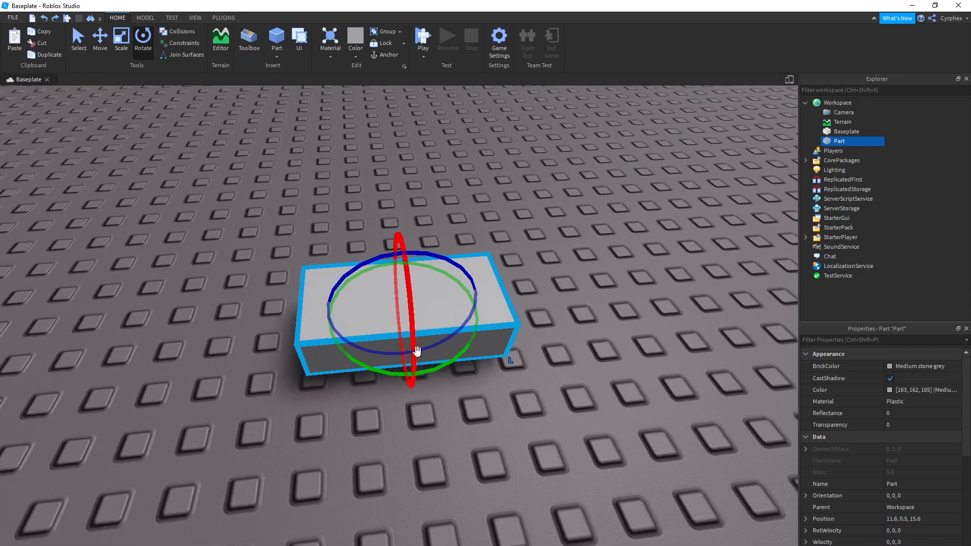
pyautogui.scroll(1, 417, 304)
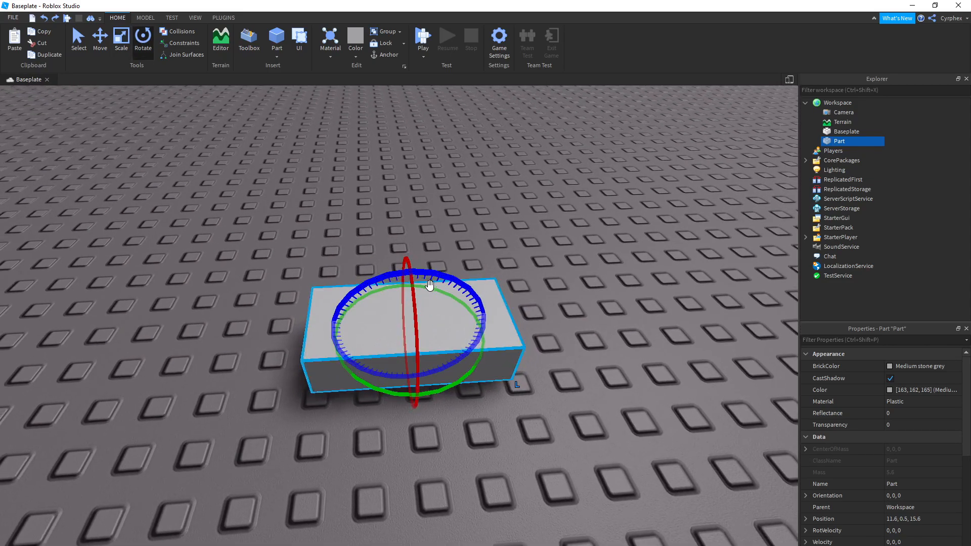
pyautogui.moveTo(404, 268); pyautogui.dragTo(345, 318)
pyautogui.hotkey('ctrl', 'z')
pyautogui.moveTo(353, 374); pyautogui.dragTo(236, 389)
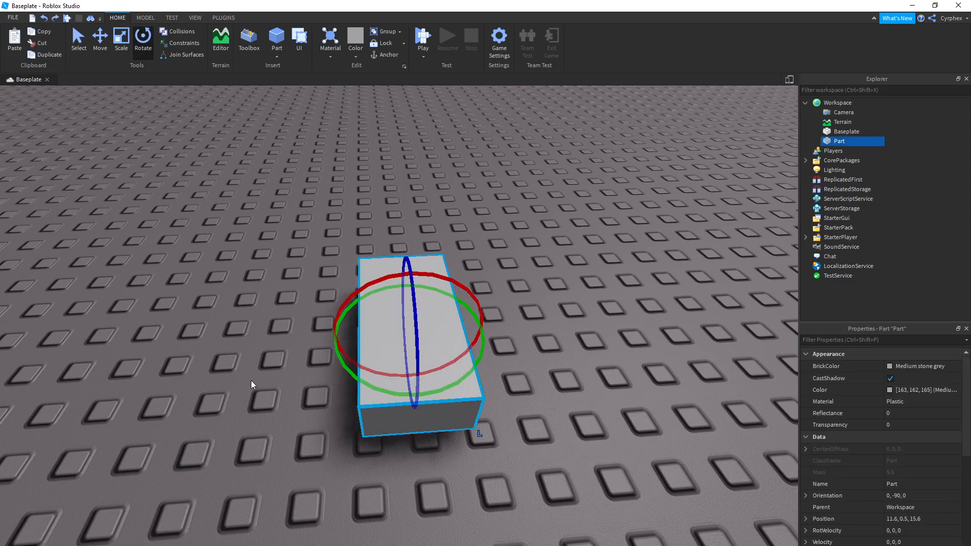
pyautogui.hotkey('ctrl', 'r')
# Step: Anchor the block part and raise it above the baseplate to position 11.6, 1.1, 15.6 with the Move tool
pyautogui.click(289, 361)
pyautogui.click(397, 314)
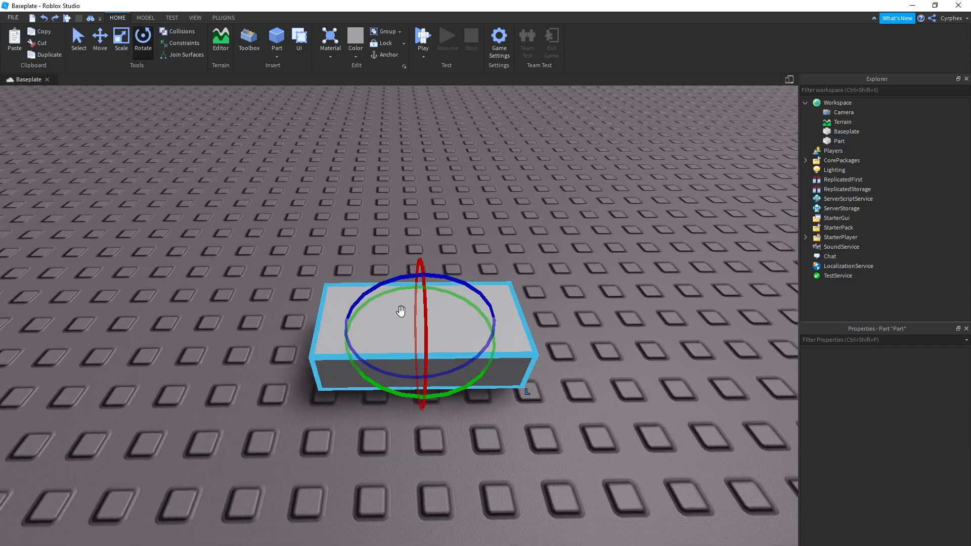
pyautogui.click(96, 48)
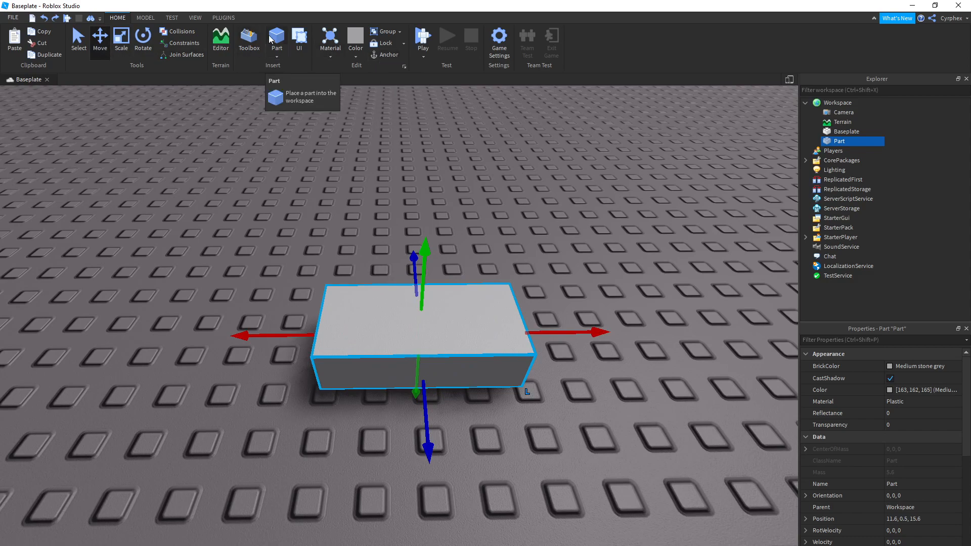
pyautogui.click(382, 55)
pyautogui.click(416, 223)
pyautogui.click(434, 283)
pyautogui.moveTo(433, 284); pyautogui.dragTo(405, 202)
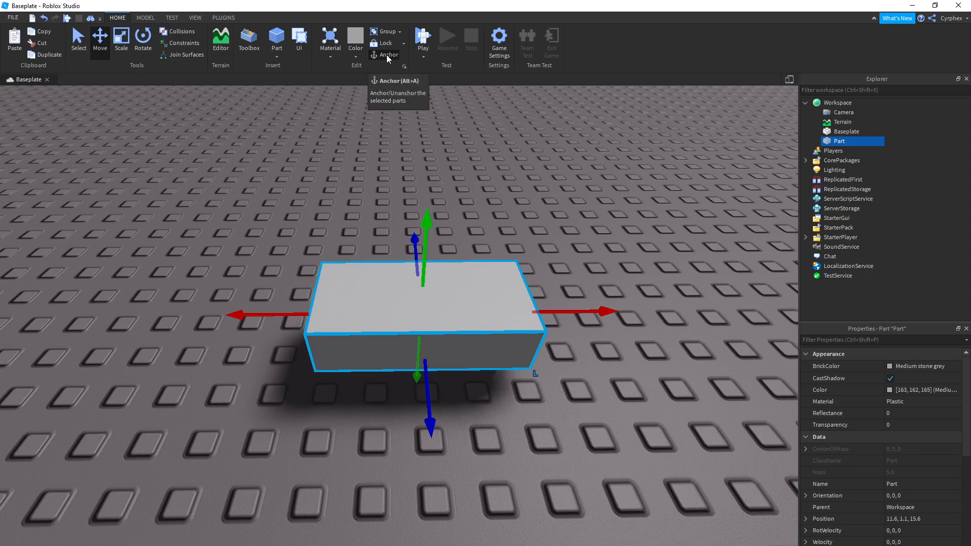
pyautogui.click(219, 175)
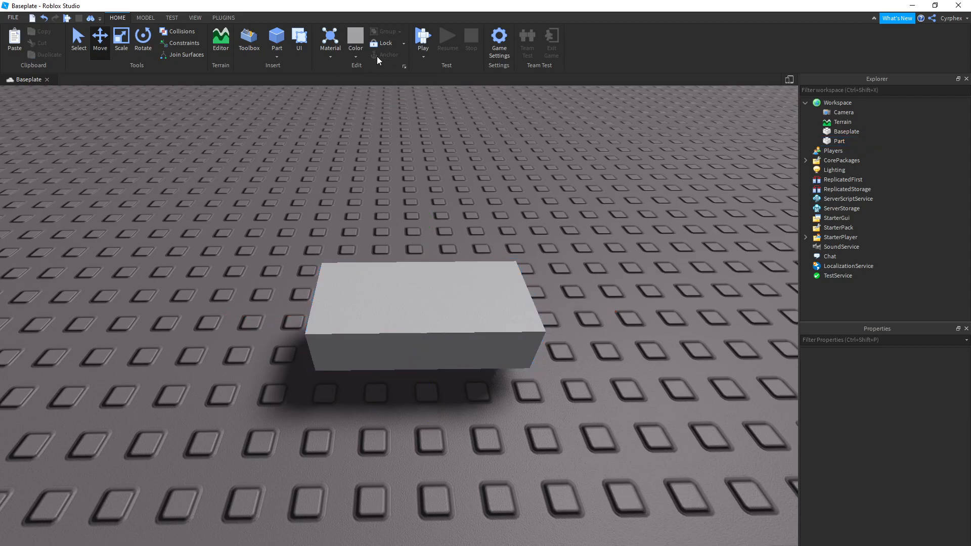
pyautogui.click(382, 283)
pyautogui.moveTo(336, 216); pyautogui.dragTo(336, 216, button='right')
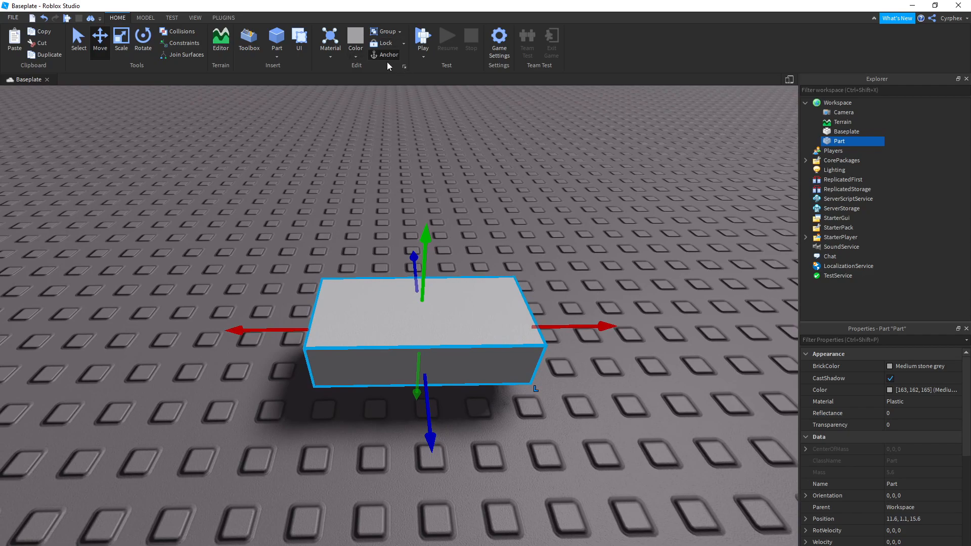
pyautogui.moveTo(347, 175); pyautogui.dragTo(347, 175, button='right')
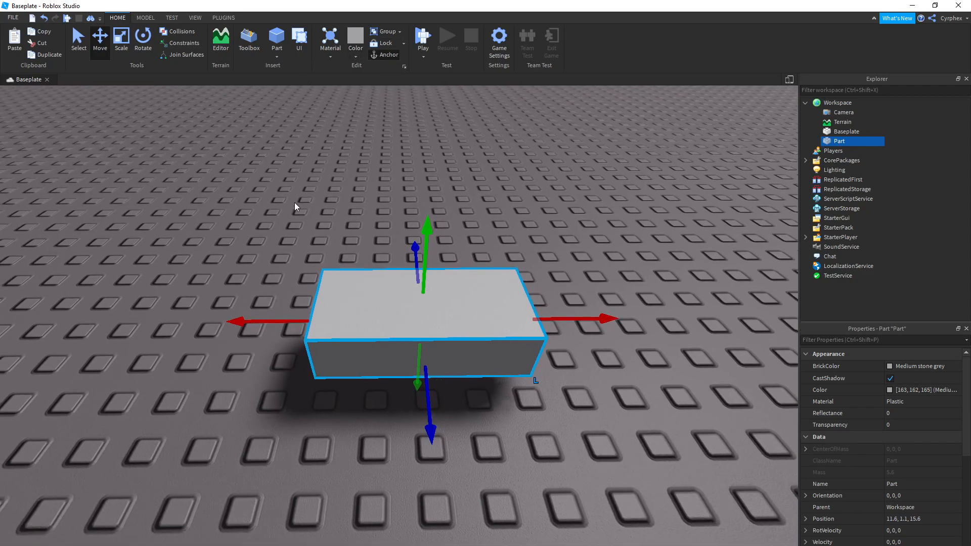
pyautogui.moveTo(295, 207); pyautogui.dragTo(296, 206, button='right')
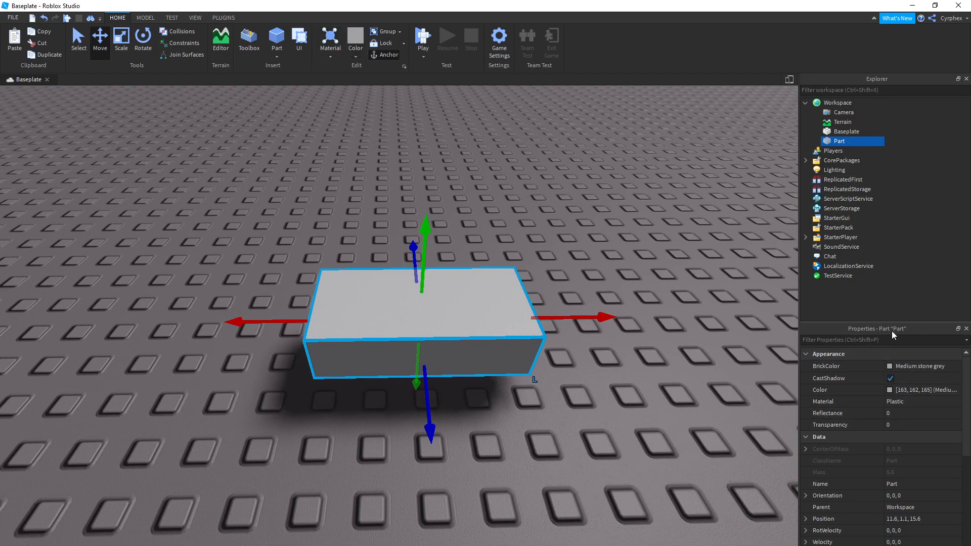
# Step: Set the block part's BrickColor to Really red
pyautogui.click(852, 132)
pyautogui.click(836, 142)
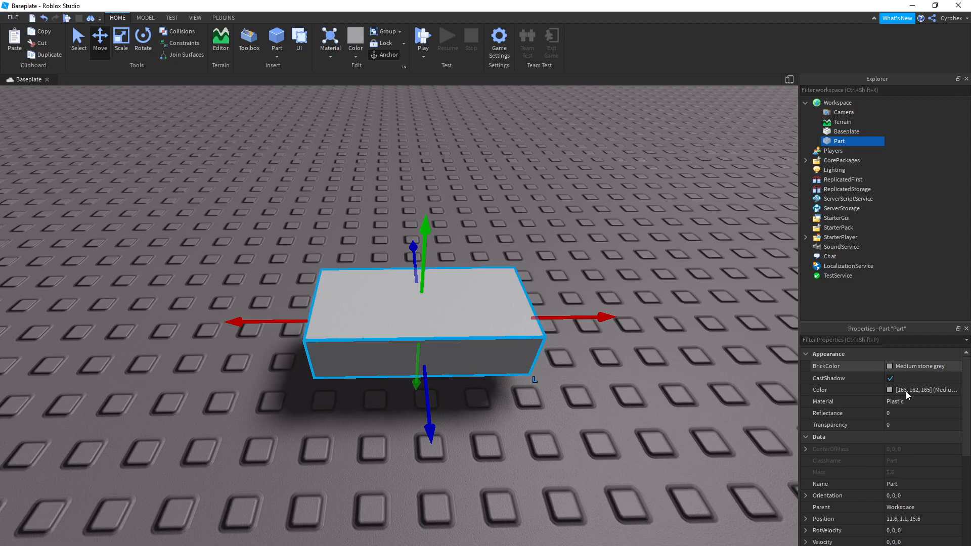
pyautogui.click(899, 368)
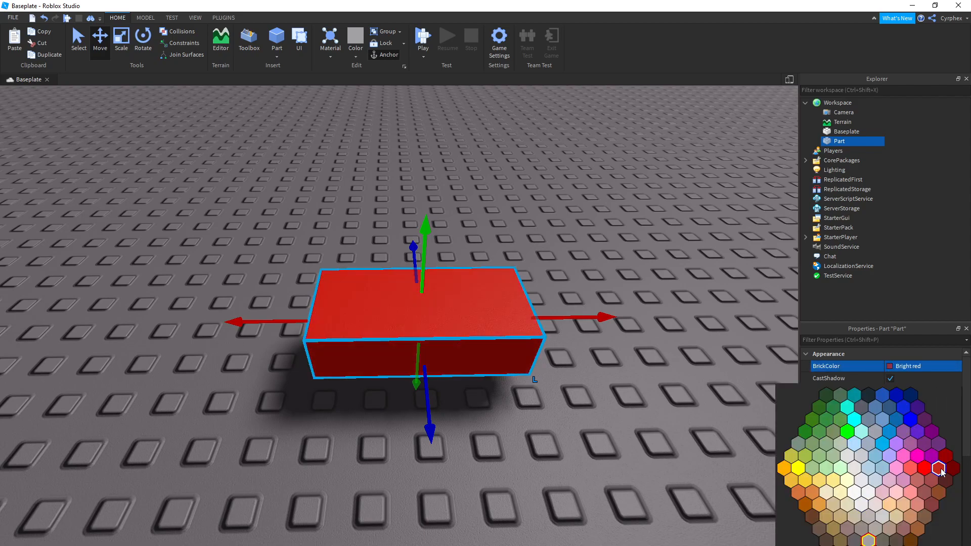
pyautogui.click(927, 471)
# Step: Try a custom orange colour (255, 119, 0) on the part, cancel it, and pick Really red again as BrickColor
pyautogui.click(892, 390)
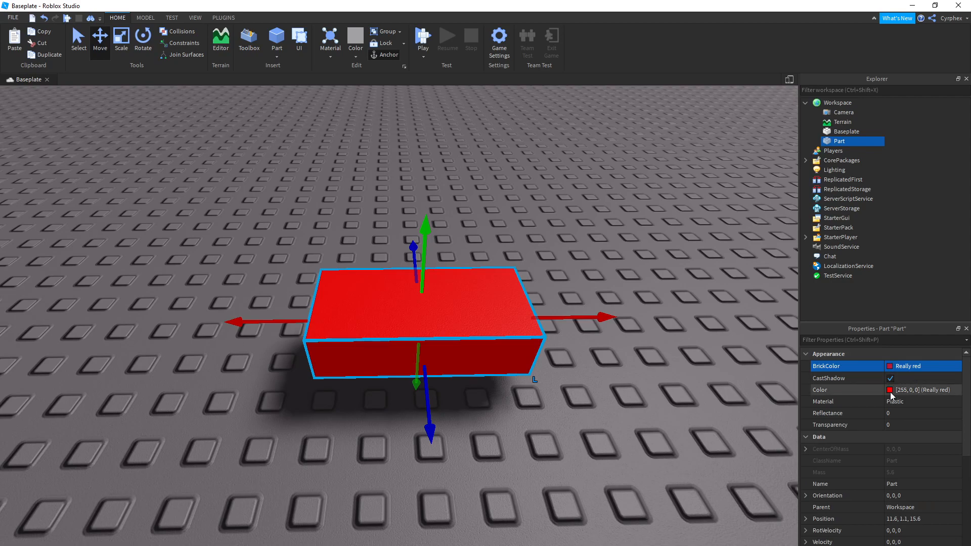
pyautogui.click(890, 390)
pyautogui.moveTo(499, 194); pyautogui.dragTo(236, 270)
pyautogui.moveTo(293, 289); pyautogui.dragTo(360, 274)
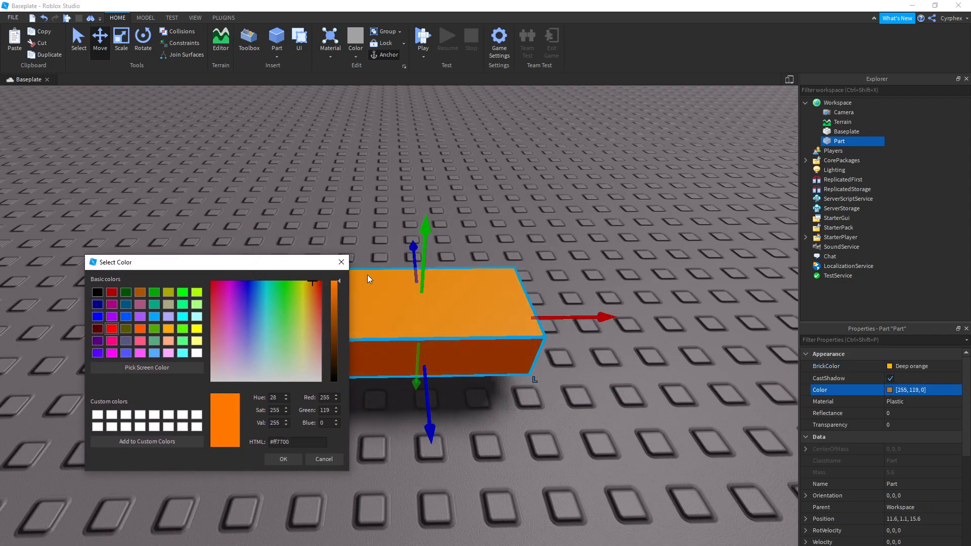
pyautogui.click(342, 263)
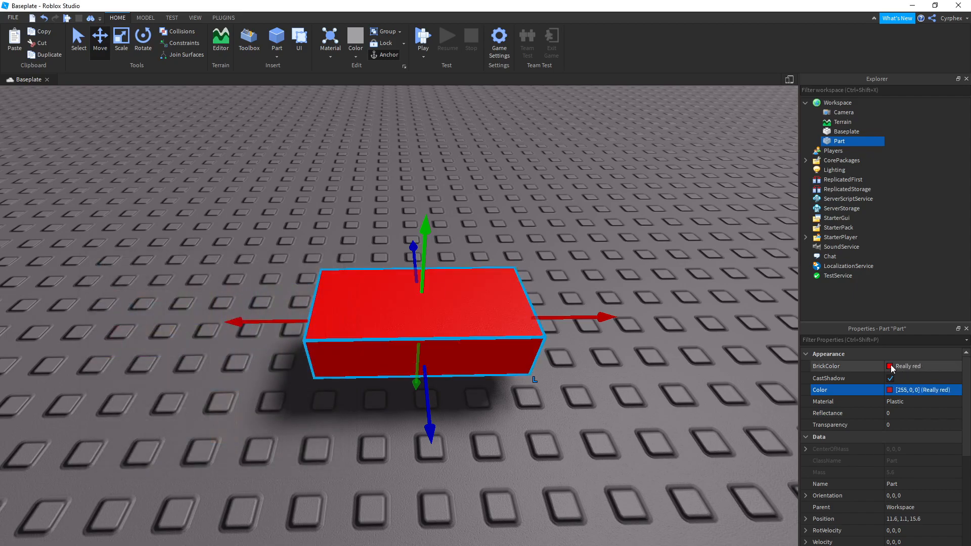
pyautogui.click(891, 366)
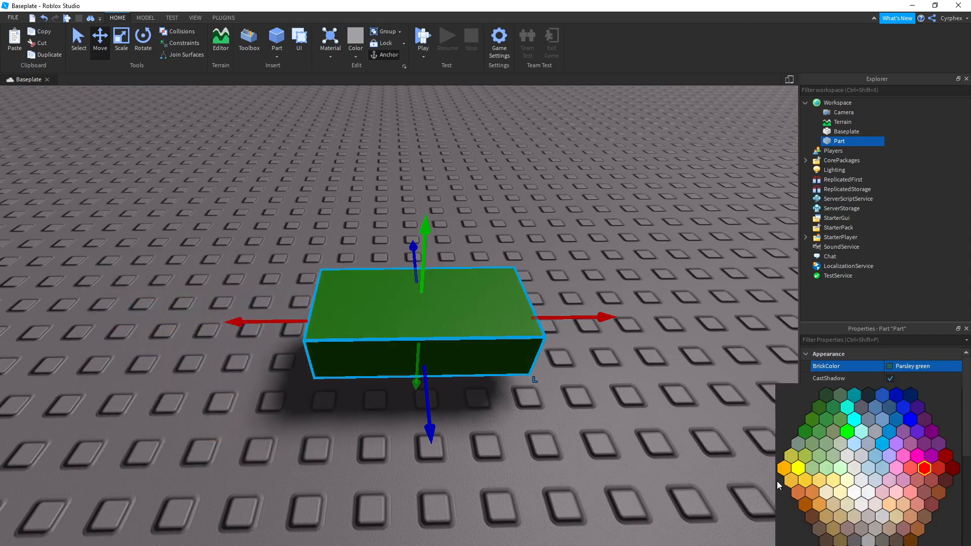
pyautogui.click(925, 469)
# Step: Try the Grass, Brick and Sand materials on the red part, and undo back to Plastic
pyautogui.click(893, 402)
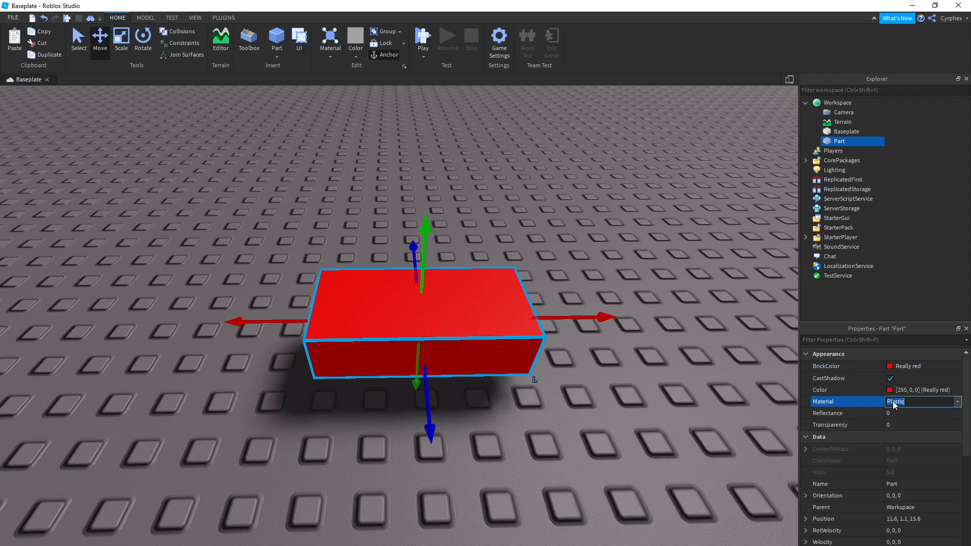
pyautogui.click(920, 428)
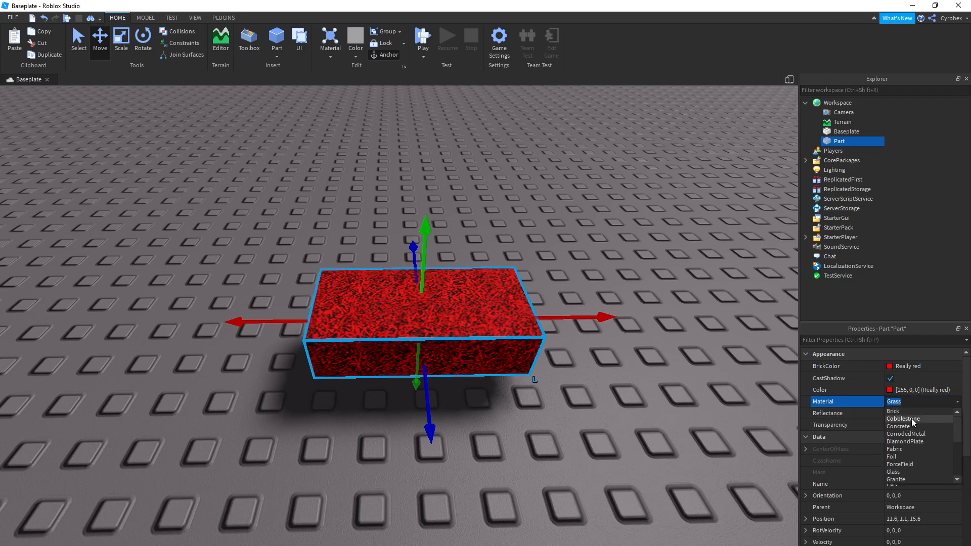
pyautogui.click(928, 412)
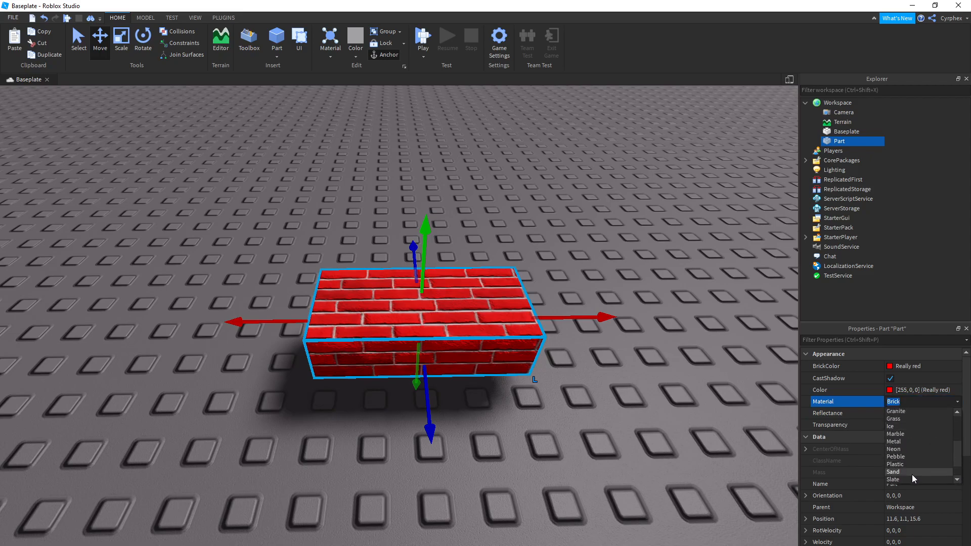
pyautogui.click(912, 474)
pyautogui.click(687, 399)
pyautogui.hotkey('ctrl', 'z')
pyautogui.hotkey('ctrl', 'z')
pyautogui.hotkey('ctrl', 'z')
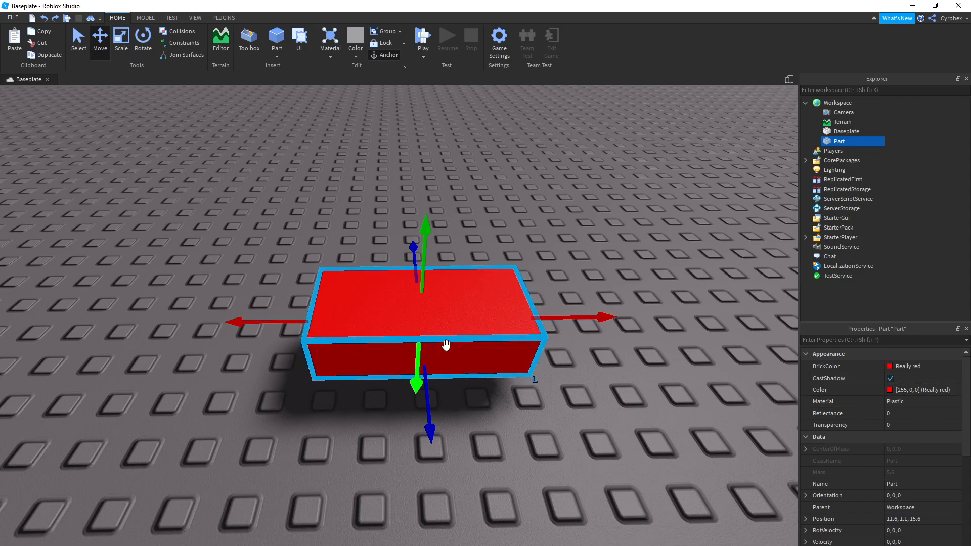
# Step: Set the part's Reflectance to 1 and orbit around it to inspect the mirrored sky
pyautogui.moveTo(922, 416); pyautogui.dragTo(961, 415)
pyautogui.moveTo(611, 424); pyautogui.dragTo(552, 387, button='right')
pyautogui.moveTo(524, 282); pyautogui.dragTo(315, 194, button='right')
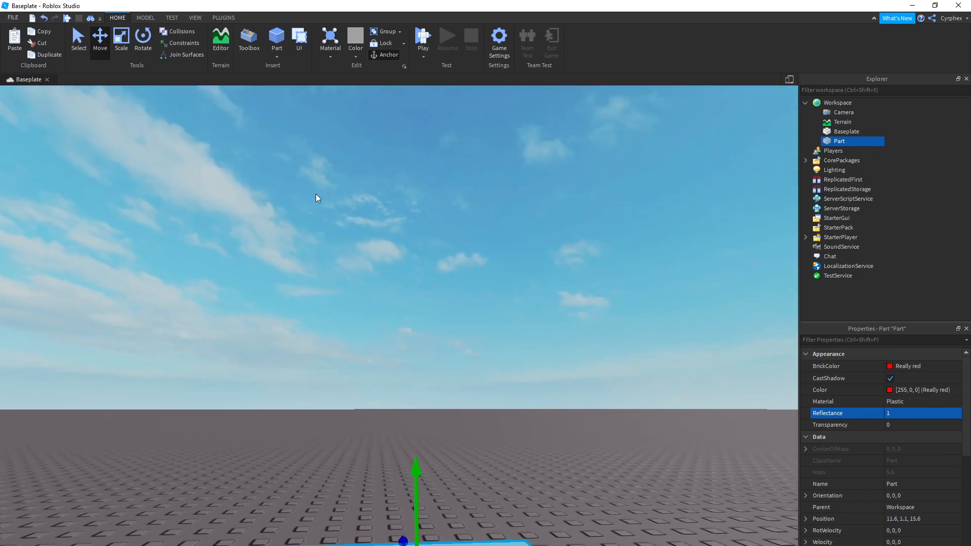
pyautogui.moveTo(337, 226); pyautogui.dragTo(359, 360, button='right')
pyautogui.moveTo(425, 271); pyautogui.dragTo(433, 343, button='right')
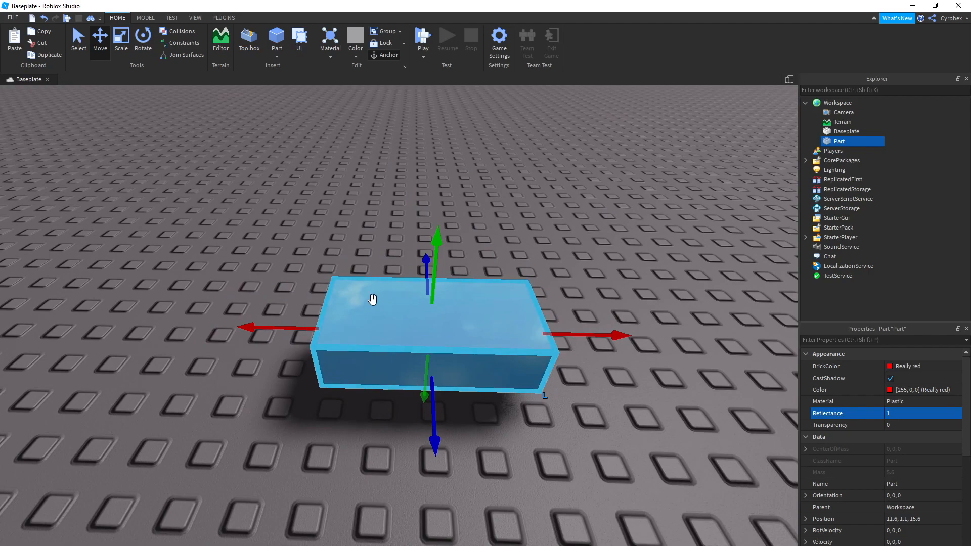
pyautogui.moveTo(460, 313); pyautogui.dragTo(468, 299, button='right')
pyautogui.click(560, 412)
pyautogui.click(349, 308)
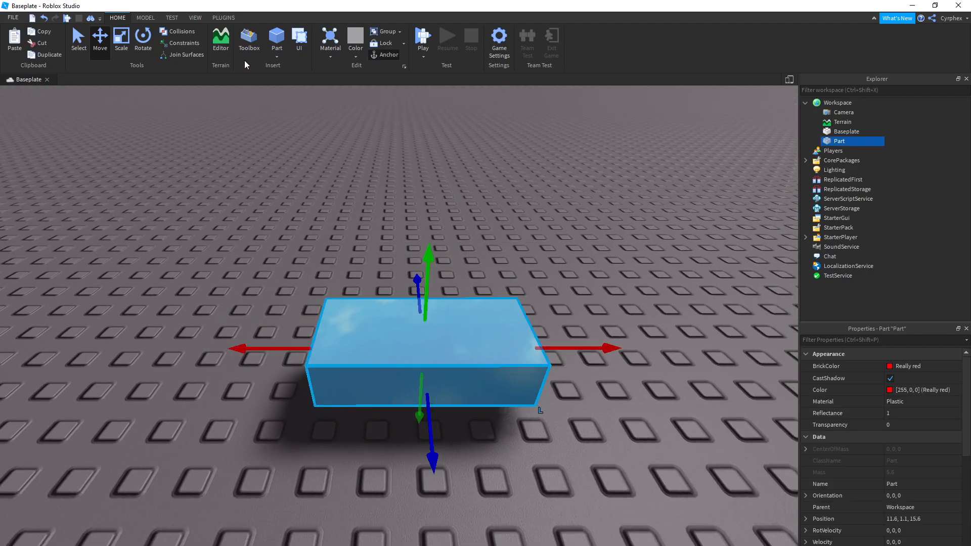
# Step: Search the Toolbox models for Sky, insert a rainbow sky, and view its reflection on the selected part
pyautogui.click(248, 43)
pyautogui.click(86, 114)
pyautogui.write('SDK')
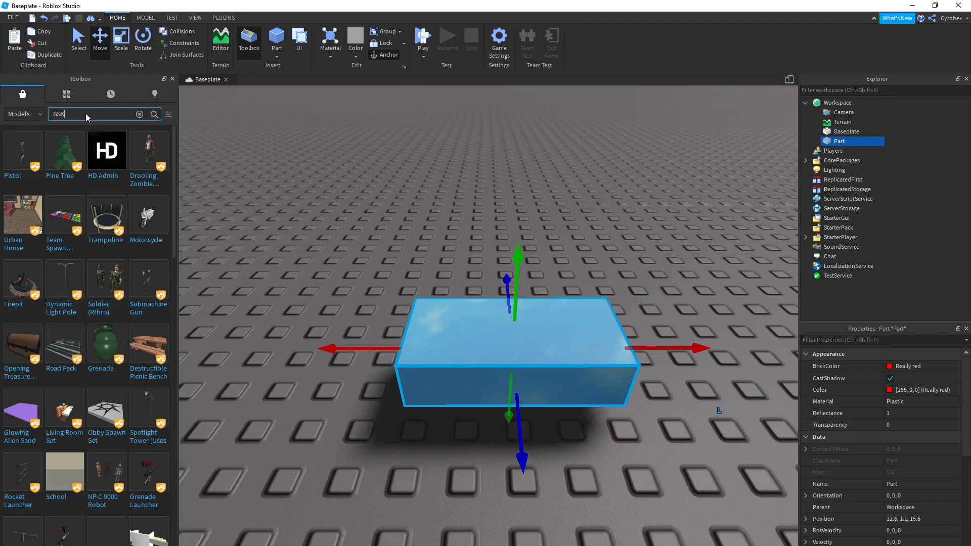
pyautogui.write('ky')
pyautogui.press('Return')
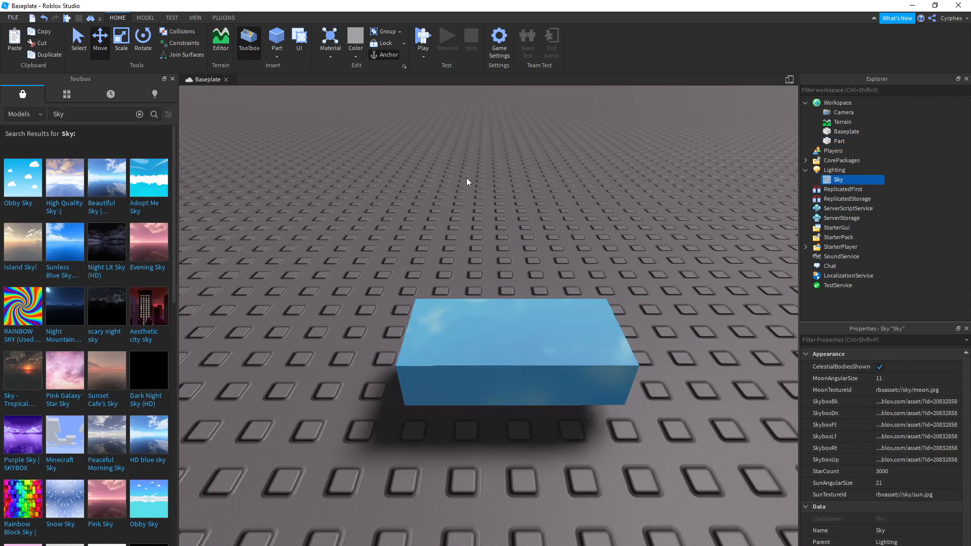
pyautogui.moveTo(469, 177); pyautogui.dragTo(548, 270, button='right')
pyautogui.click(481, 329)
pyautogui.moveTo(451, 199); pyautogui.dragTo(456, 199, button='right')
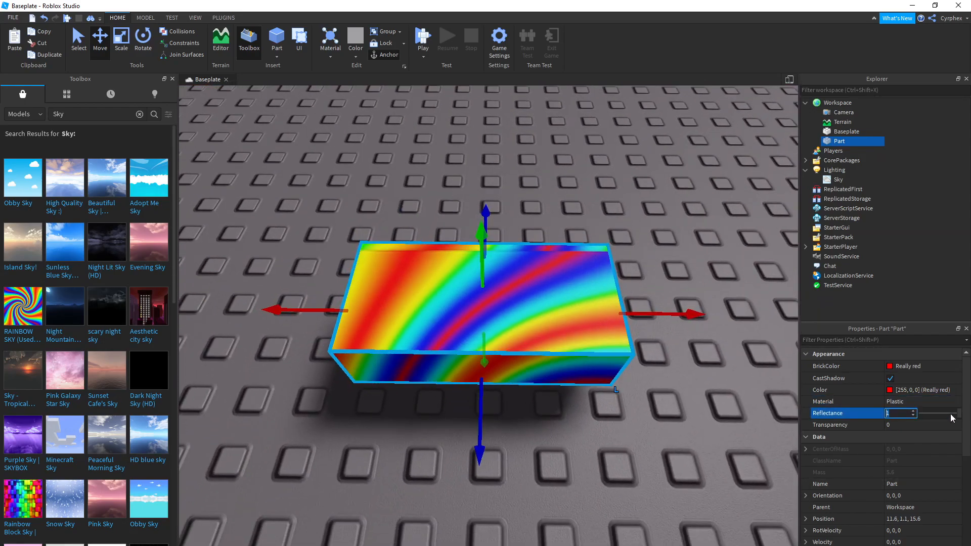
# Step: Lower the part's Reflectance while checking its surface, and set it to 0
pyautogui.moveTo(959, 417); pyautogui.dragTo(930, 418)
pyautogui.scroll(4, 521, 293)
pyautogui.moveTo(520, 293); pyautogui.dragTo(520, 291, button='right')
pyautogui.scroll(-3, 519, 293)
pyautogui.moveTo(546, 218); pyautogui.dragTo(612, 278, button='right')
pyautogui.click(928, 416)
pyautogui.write('0')
pyautogui.press('Return')
pyautogui.scroll(-3, 510, 349)
pyautogui.moveTo(510, 349); pyautogui.dragTo(503, 314, button='right')
# Step: Undo the sky insertion and set the part's Reflectance to 0 again
pyautogui.hotkey('ctrl', 'z')
pyautogui.hotkey('ctrl', 'z')
pyautogui.hotkey('ctrl', 'z')
pyautogui.click(516, 354)
pyautogui.write('0')
pyautogui.press('Return')
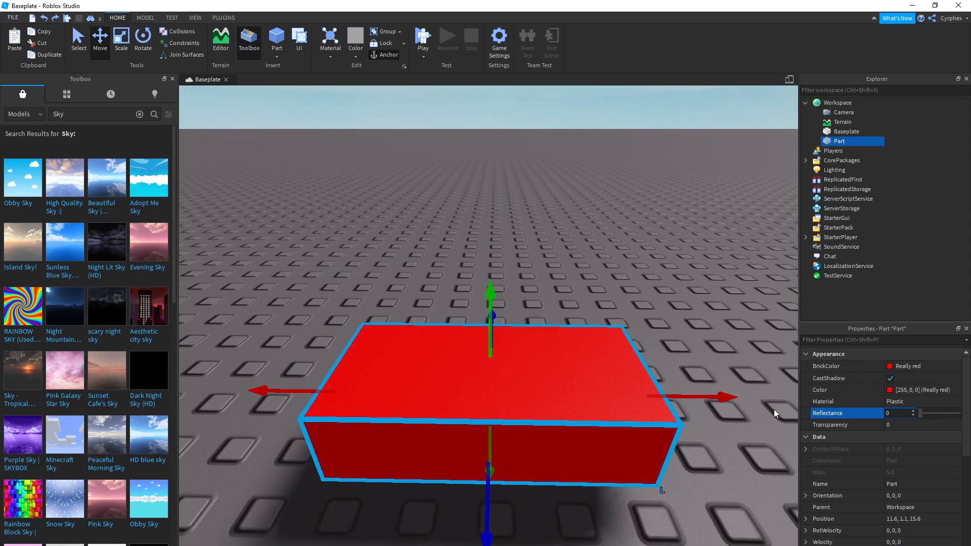
# Step: Try a partial Transparency on the part, and set it to 1 to make it fully invisible
pyautogui.scroll(-2, 529, 263)
pyautogui.scroll(3, 529, 262)
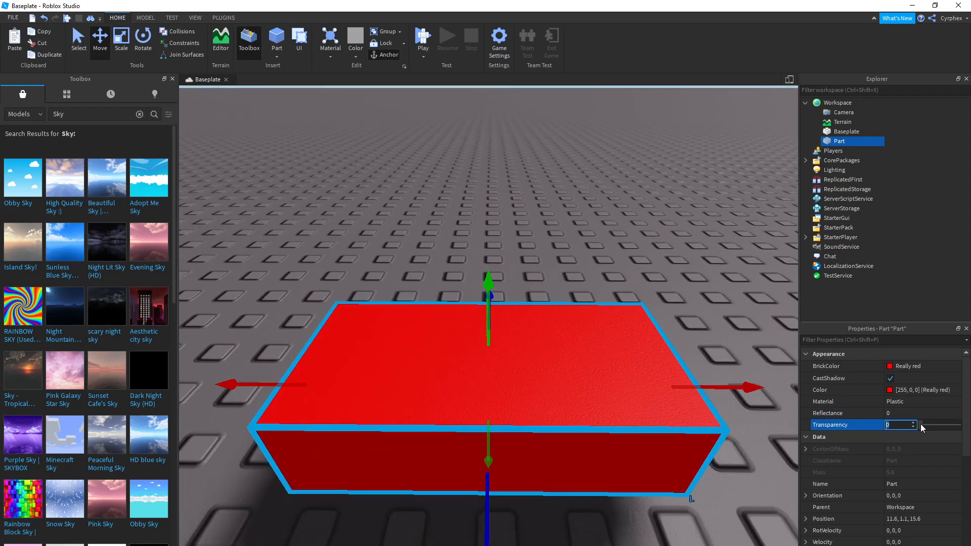
pyautogui.write('.7')
pyautogui.press('Return')
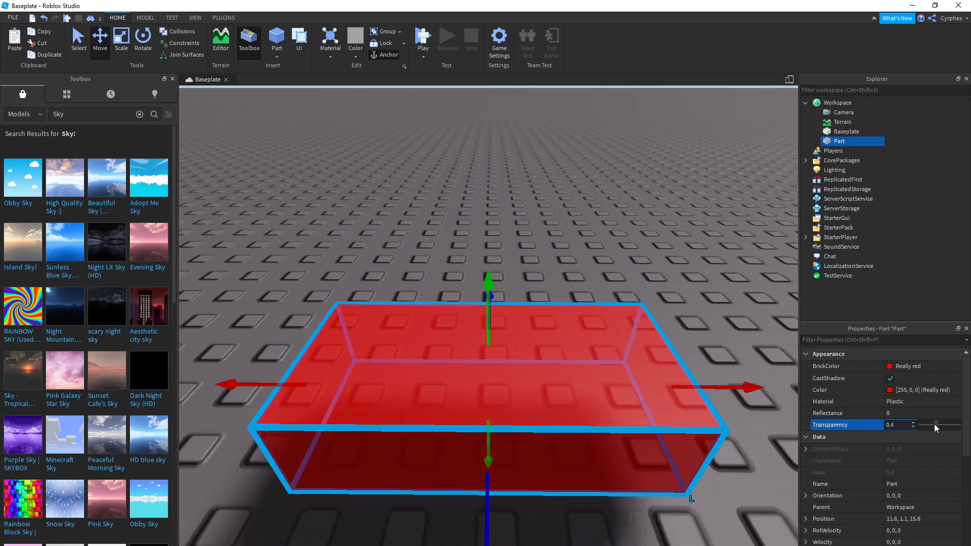
pyautogui.write('1')
pyautogui.press('Return')
pyautogui.scroll(-4, 672, 245)
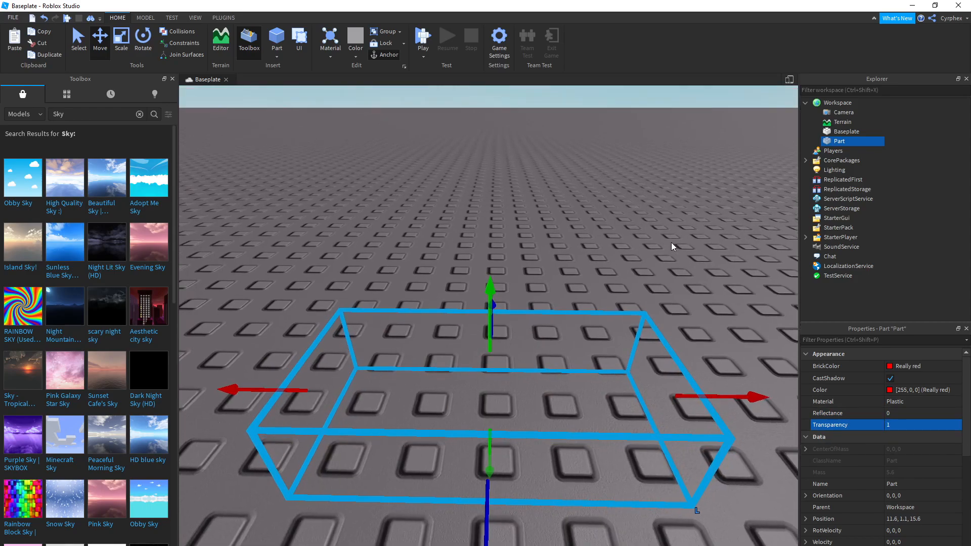
# Step: Try scaling the invisible part into a large upright barrier with the Scale tool, and undo the scaling
pyautogui.click(119, 45)
pyautogui.moveTo(455, 304); pyautogui.dragTo(456, 268, button='right')
pyautogui.scroll(-2, 470, 293)
pyautogui.moveTo(492, 325); pyautogui.dragTo(491, 113)
pyautogui.keyDown('ctrl'); pyautogui.moveTo(425, 271); pyautogui.dragTo(233, 235); pyautogui.keyUp('ctrl')
pyautogui.moveTo(428, 349); pyautogui.dragTo(432, 329, button='right')
pyautogui.scroll(-2, 432, 330)
pyautogui.moveTo(432, 329); pyautogui.dragTo(411, 341)
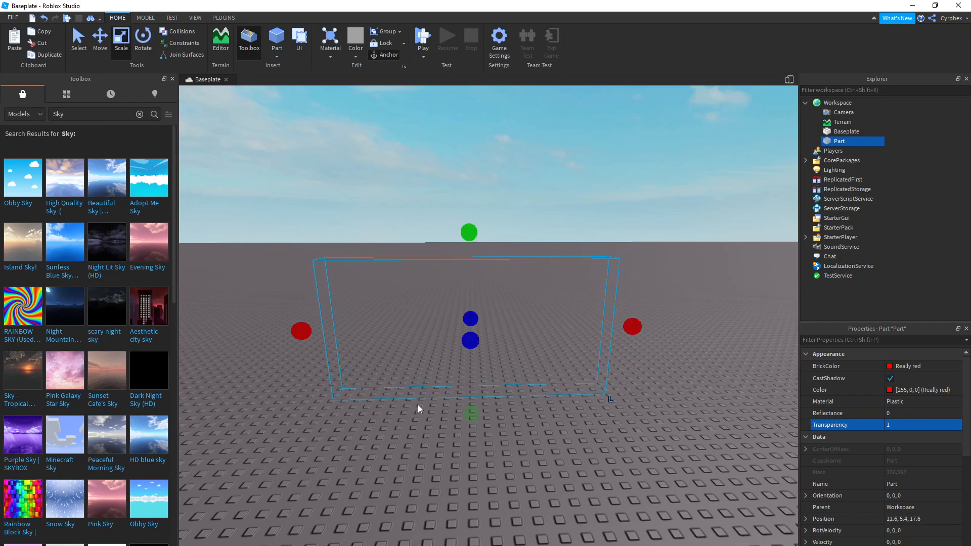
pyautogui.hotkey('ctrl', 'z')
pyautogui.hotkey('ctrl', 'z')
pyautogui.hotkey('ctrl', 'z')
pyautogui.moveTo(421, 406); pyautogui.dragTo(421, 411, button='right')
pyautogui.scroll(2, 422, 407)
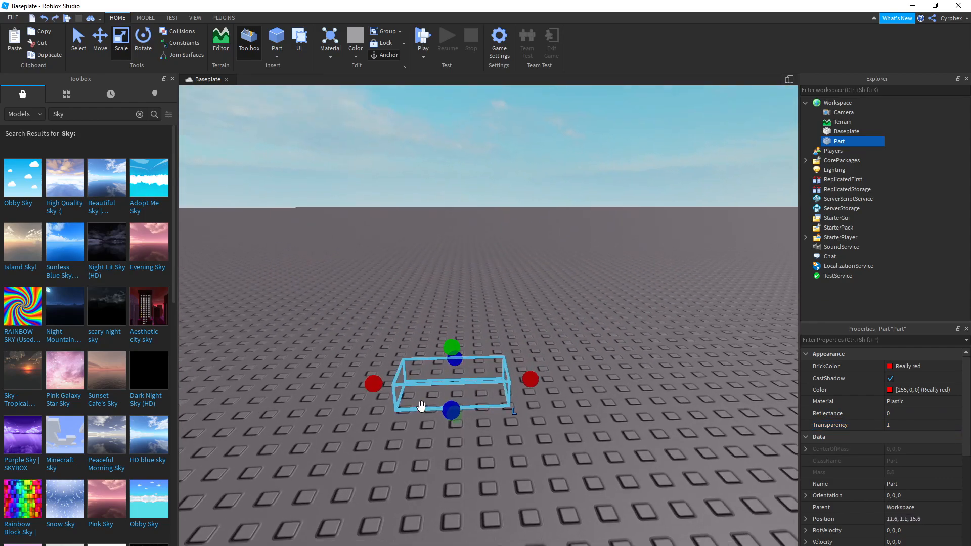
# Step: Set the part's Transparency to 0.9 and its Color to purple (105, 60, 255)
pyautogui.scroll(3, 421, 408)
pyautogui.click(935, 426)
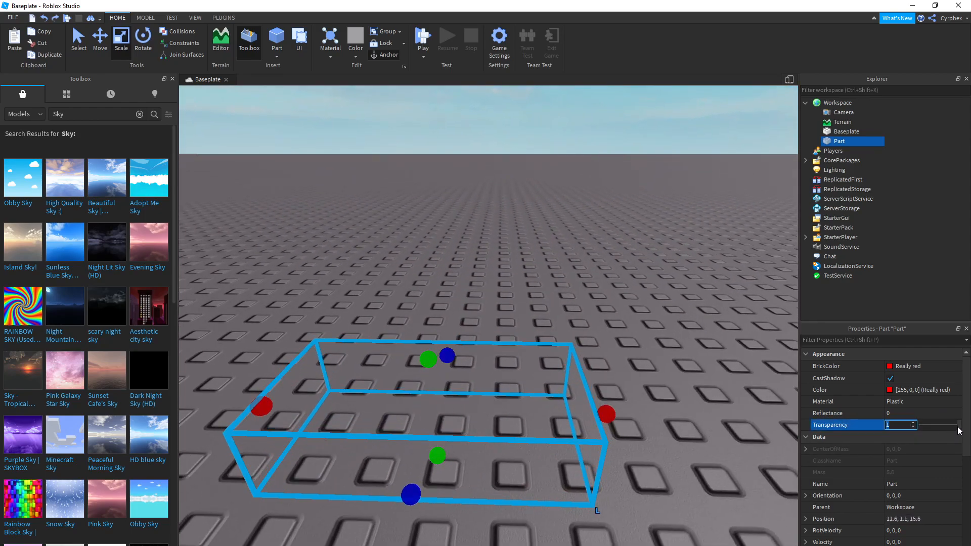
pyautogui.moveTo(960, 431); pyautogui.dragTo(952, 428)
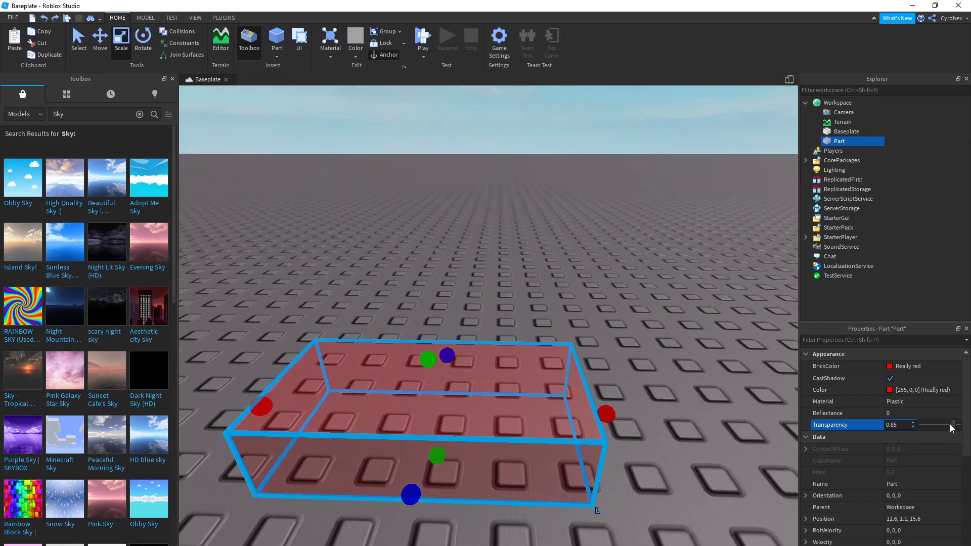
pyautogui.click(890, 390)
pyautogui.moveTo(588, 252); pyautogui.dragTo(557, 369)
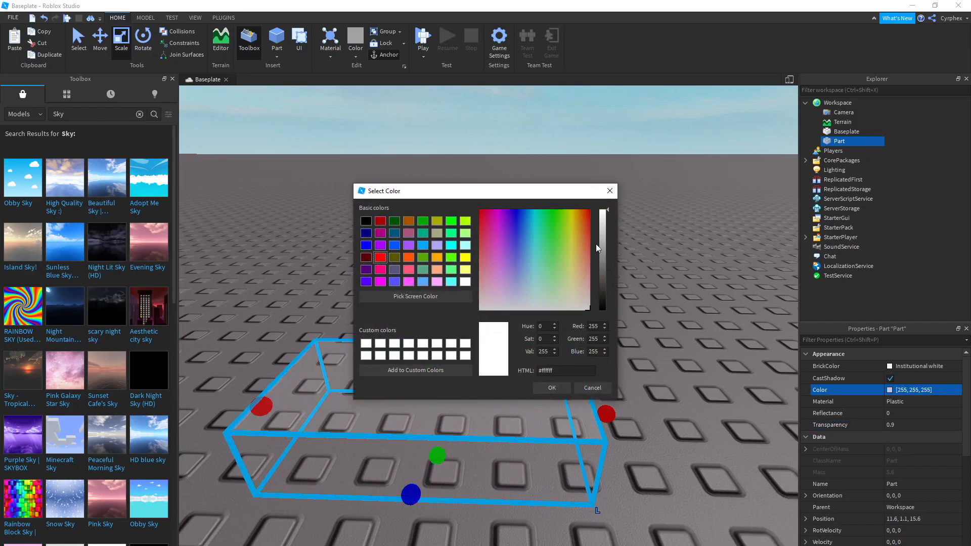
pyautogui.click(515, 234)
pyautogui.click(550, 388)
pyautogui.scroll(-4, 506, 392)
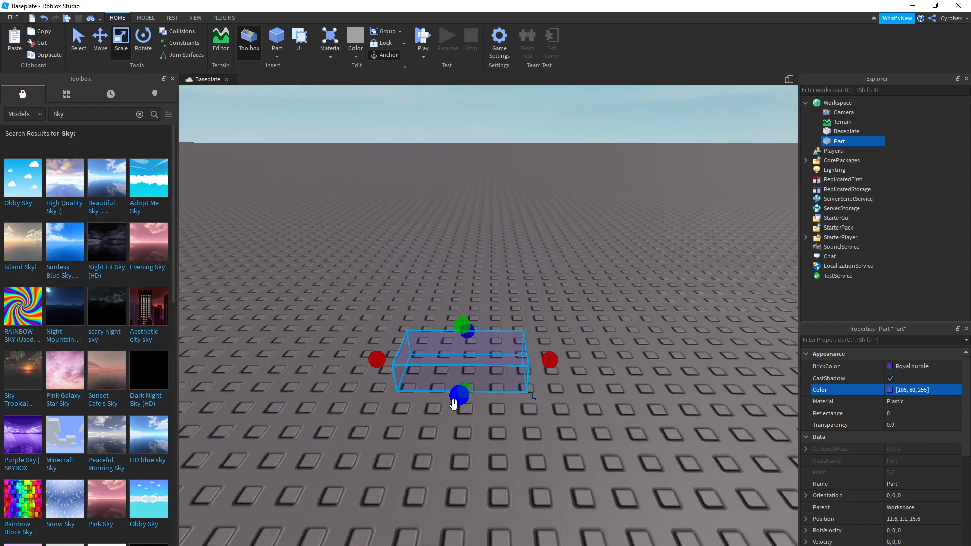
# Step: Try stretching the part upward, and undo the scaling, colour and transparency changes back to an opaque red block
pyautogui.moveTo(462, 329); pyautogui.dragTo(459, 186)
pyautogui.hotkey('ctrl', 'z')
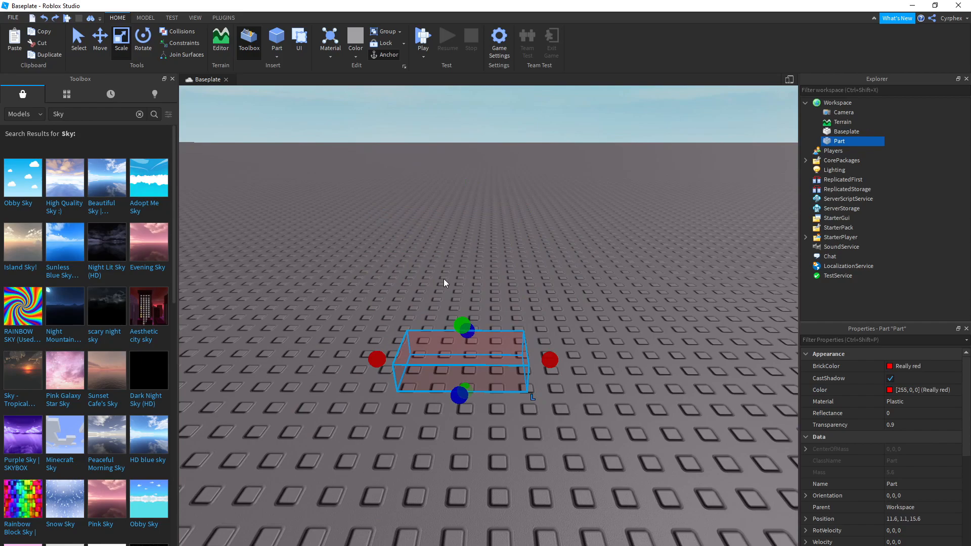
pyautogui.hotkey('ctrl', 'z')
pyautogui.hotkey('ctrl', 'z')
pyautogui.hotkey('ctrl', 'z')
pyautogui.hotkey('ctrl', 'z')
pyautogui.hotkey('ctrl', 'z')
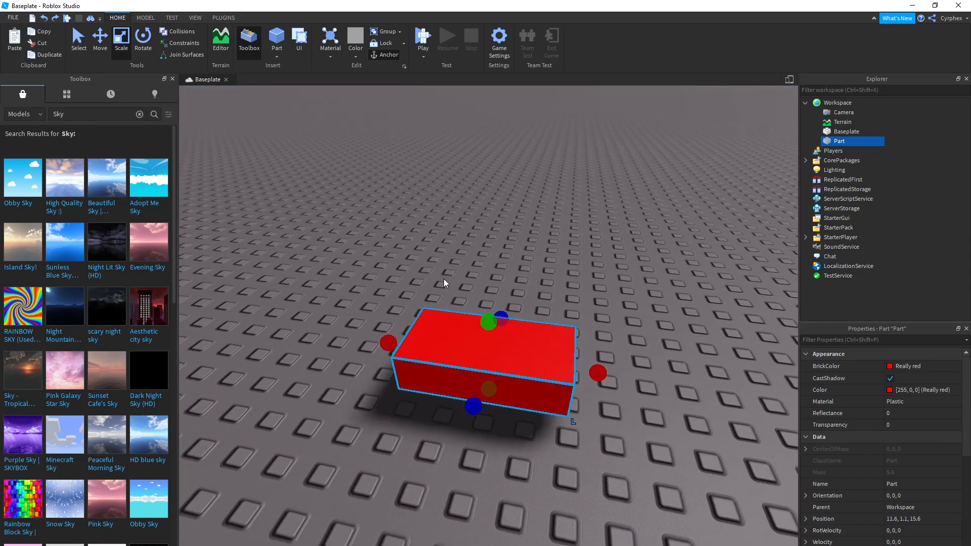
pyautogui.scroll(4, 445, 278)
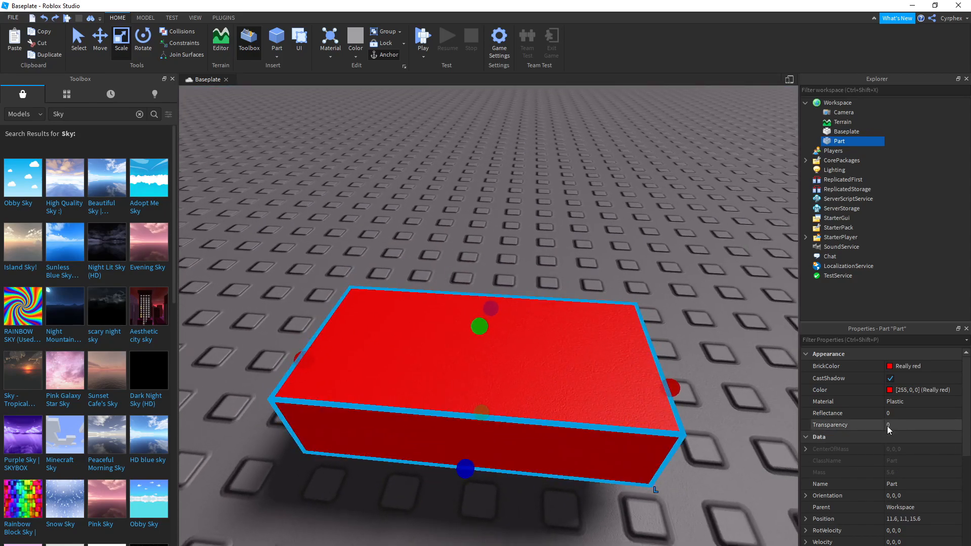
# Step: Close the Toolbox and go to the part's CanCollide property in the Behavior group
pyautogui.scroll(-4, 886, 425)
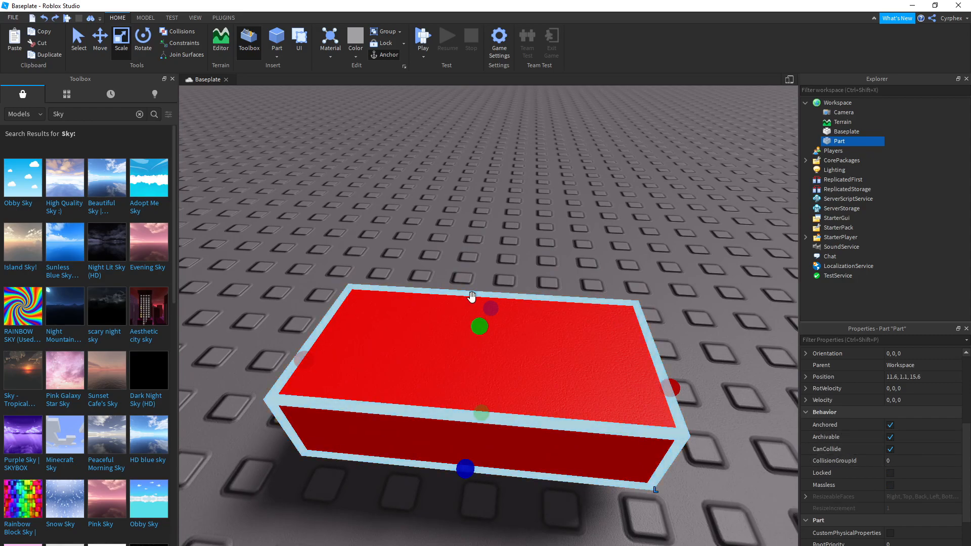
pyautogui.click(172, 79)
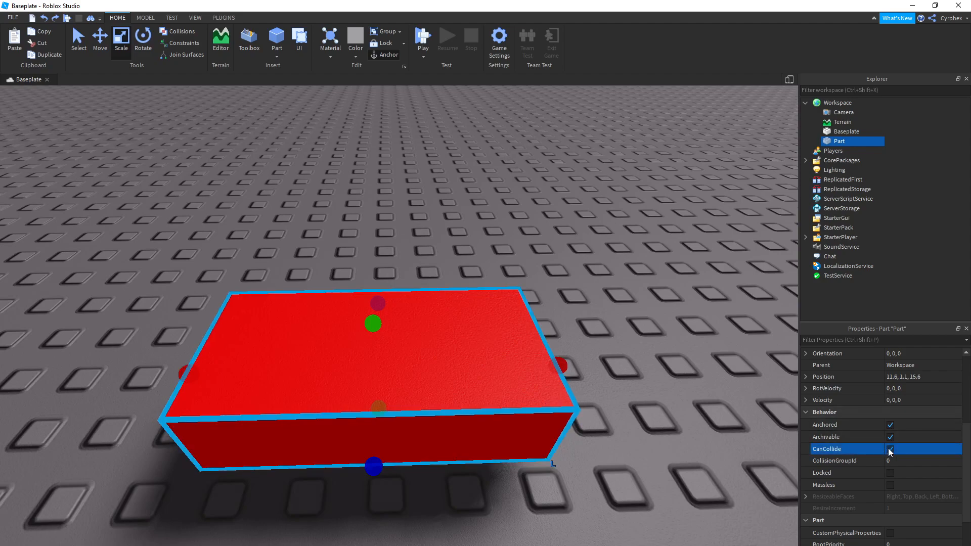
pyautogui.moveTo(623, 311); pyautogui.dragTo(622, 308, button='right')
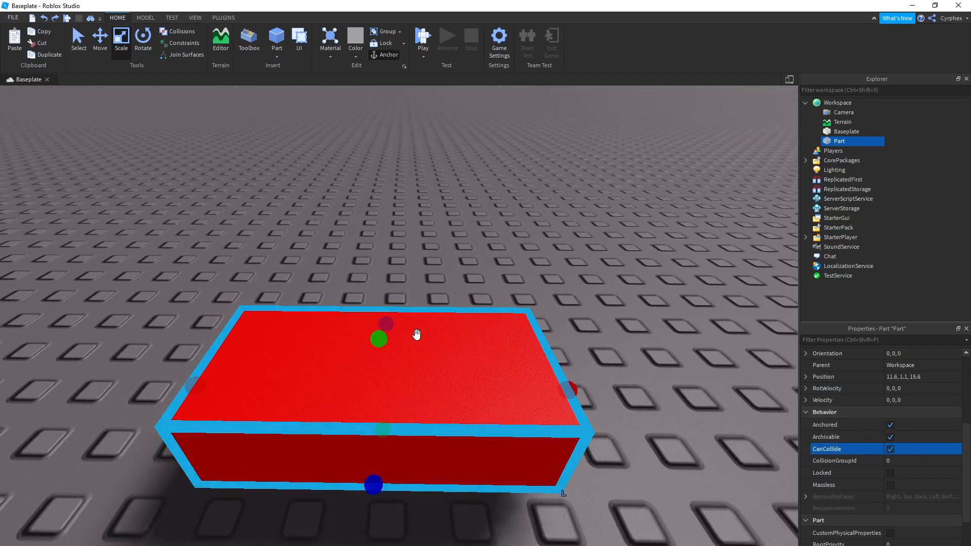
pyautogui.scroll(-4, 417, 334)
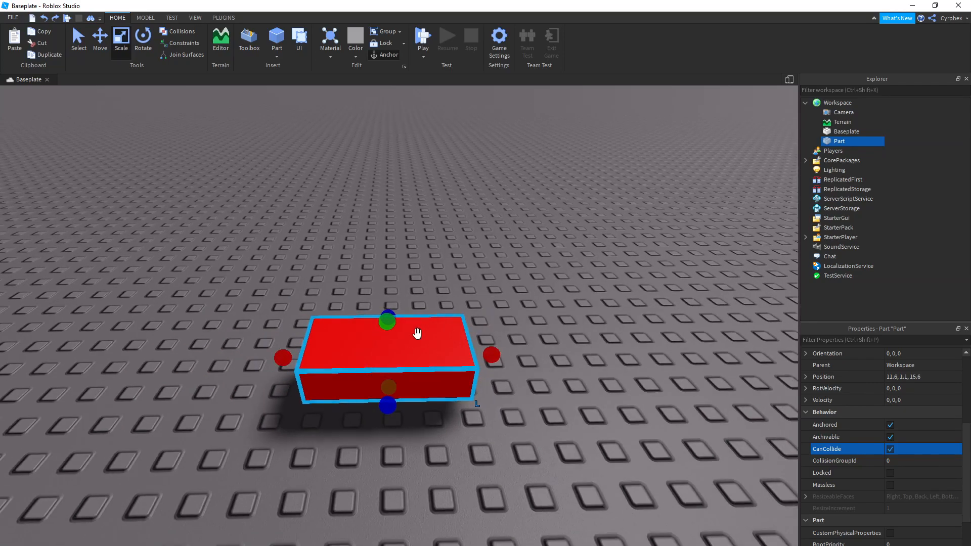
# Step: Scale the red part into a wide upright wall centred at position 11.6, 4.1, 15.6
pyautogui.scroll(2, 416, 334)
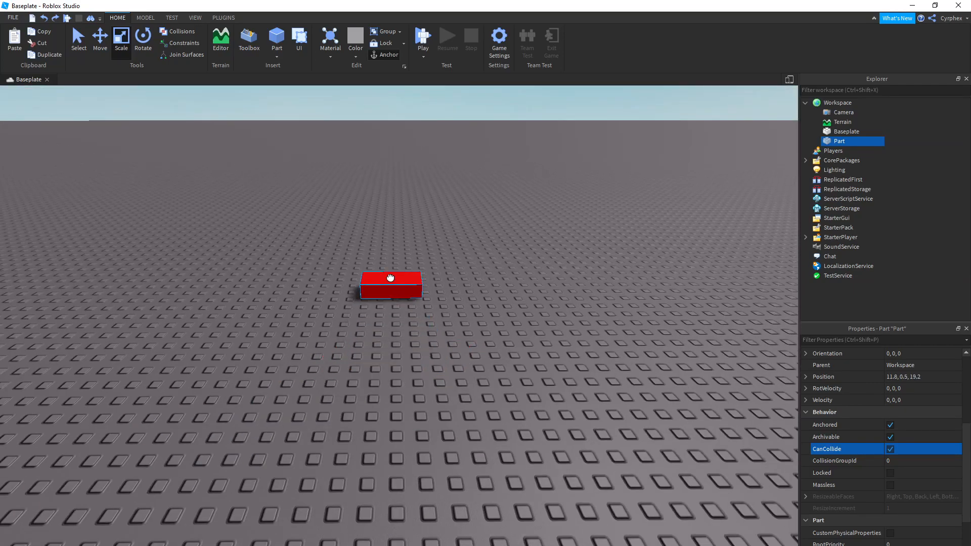
pyautogui.moveTo(394, 320); pyautogui.dragTo(527, 284)
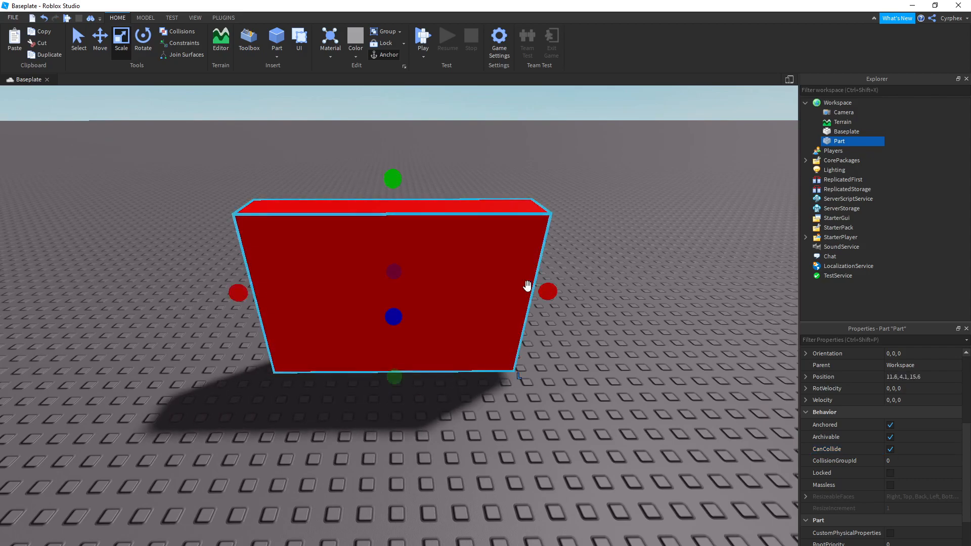
pyautogui.press('d')
pyautogui.moveTo(413, 303); pyautogui.dragTo(418, 293, button='right')
pyautogui.moveTo(582, 258); pyautogui.dragTo(581, 258, button='right')
pyautogui.moveTo(276, 283); pyautogui.dragTo(419, 265, button='right')
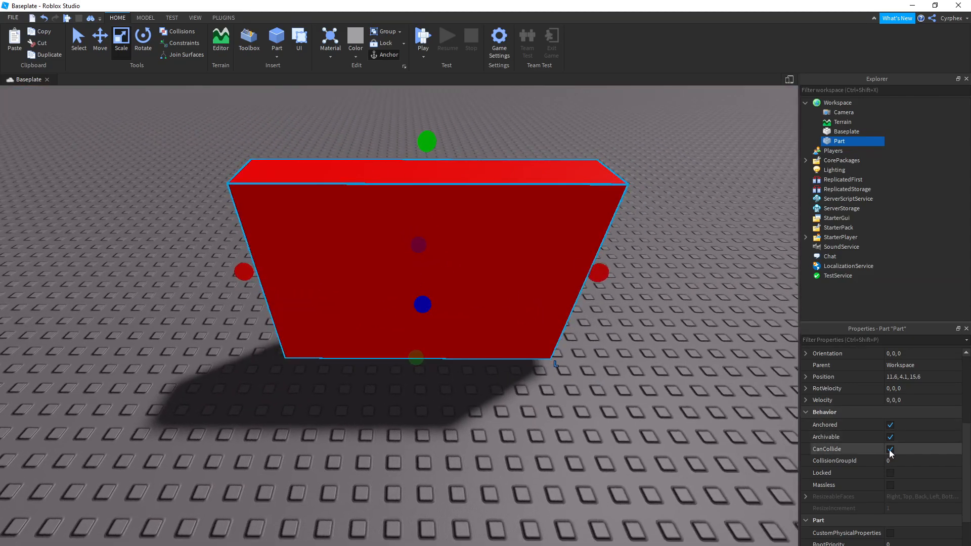
# Step: Turn off CanCollide for the red wall and start a Play Here test in front of it
pyautogui.press('w')
pyautogui.moveTo(563, 355); pyautogui.dragTo(554, 342, button='right')
pyautogui.click(423, 56)
pyautogui.click(436, 68)
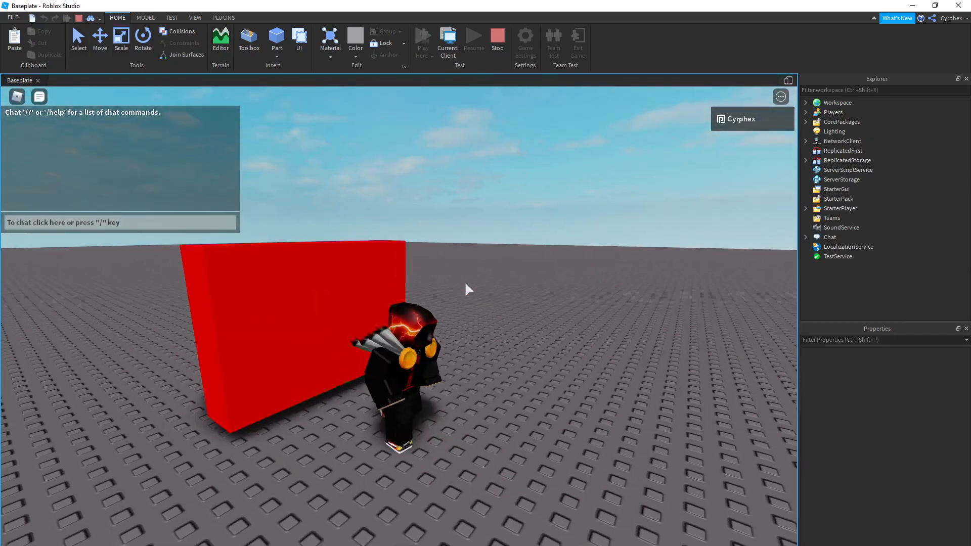
# Step: Walk the character back and forth through the red wall to test its collision
pyautogui.press('a')
pyautogui.moveTo(478, 281); pyautogui.dragTo(479, 281, button='right')
pyautogui.press('s')
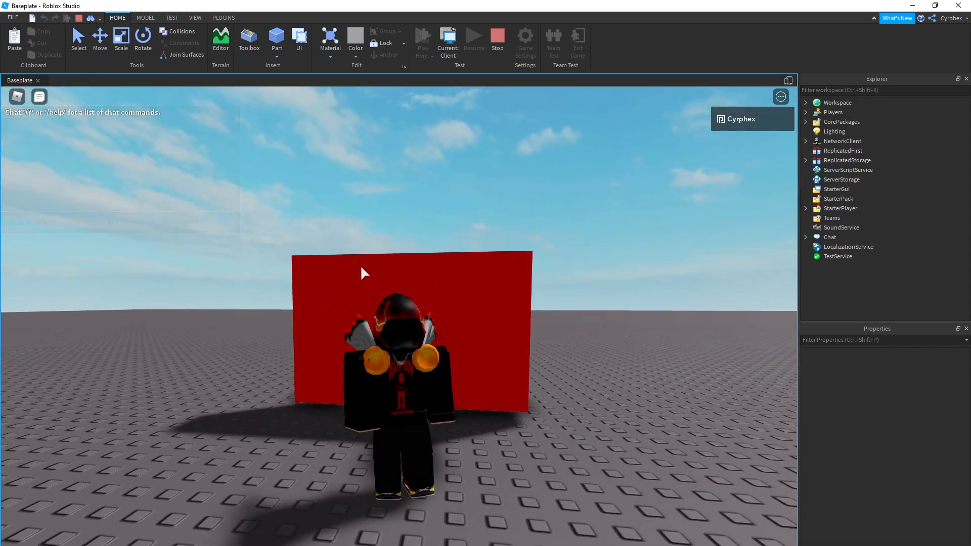
pyautogui.press('w')
pyautogui.moveTo(411, 303); pyautogui.dragTo(430, 302, button='right')
pyautogui.press('w')
pyautogui.press('w')
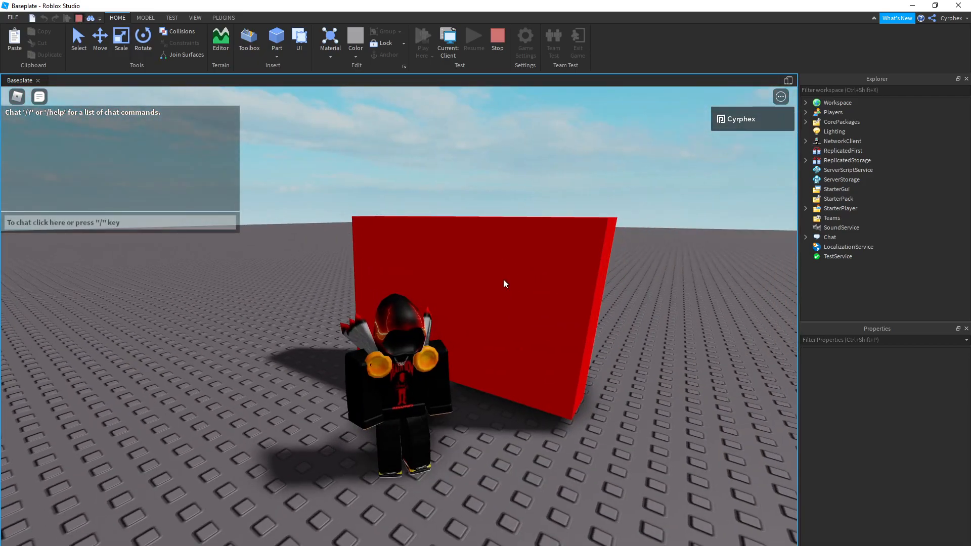
# Step: Stop the play test, enable CanCollide on the red wall, and look over its remaining properties
pyautogui.hotkey('shift', 'F5')
pyautogui.scroll(-5, 906, 448)
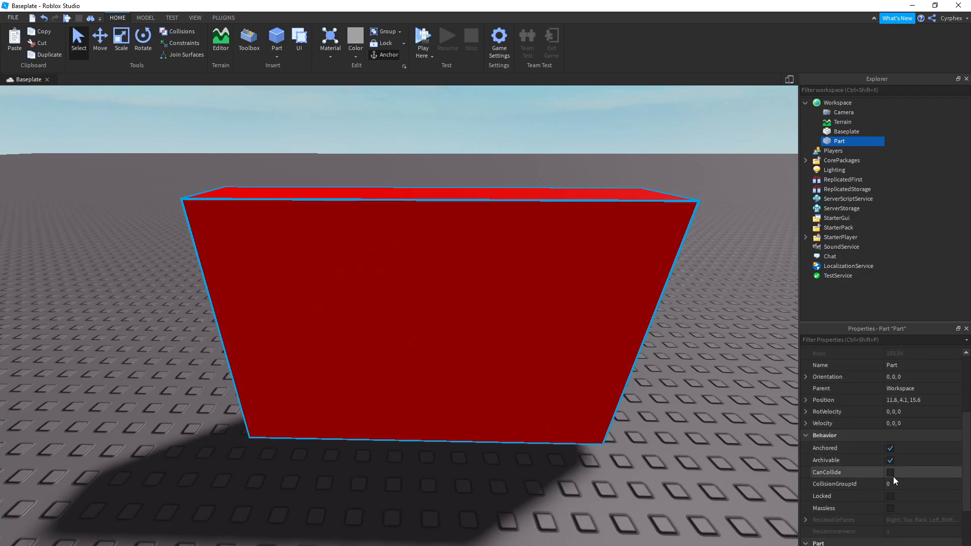
pyautogui.click(890, 475)
pyautogui.scroll(5, 587, 391)
pyautogui.scroll(-10, 588, 392)
pyautogui.scroll(7, 588, 391)
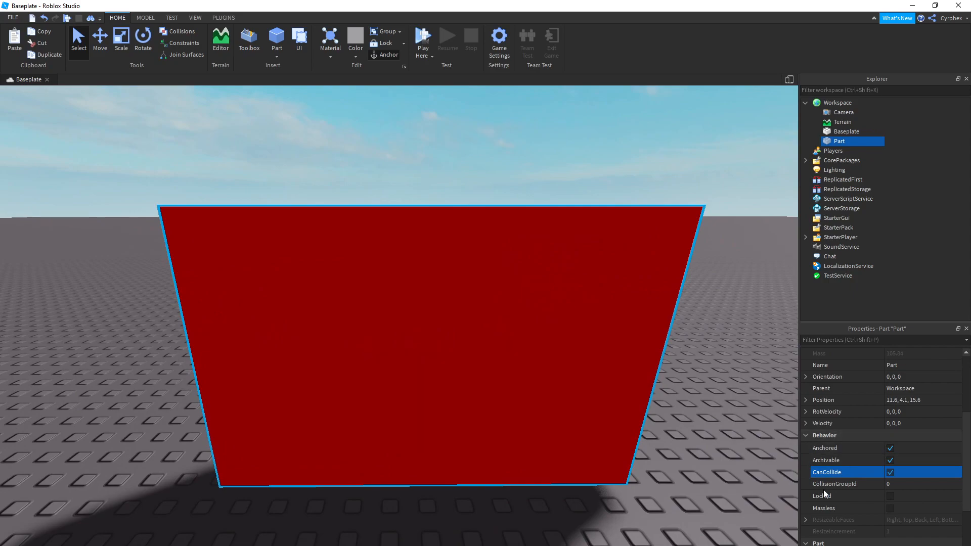
# Step: Lock the red wall and try to box-select it in the viewport and pick it in the object tree
pyautogui.click(891, 497)
pyautogui.scroll(-5, 594, 442)
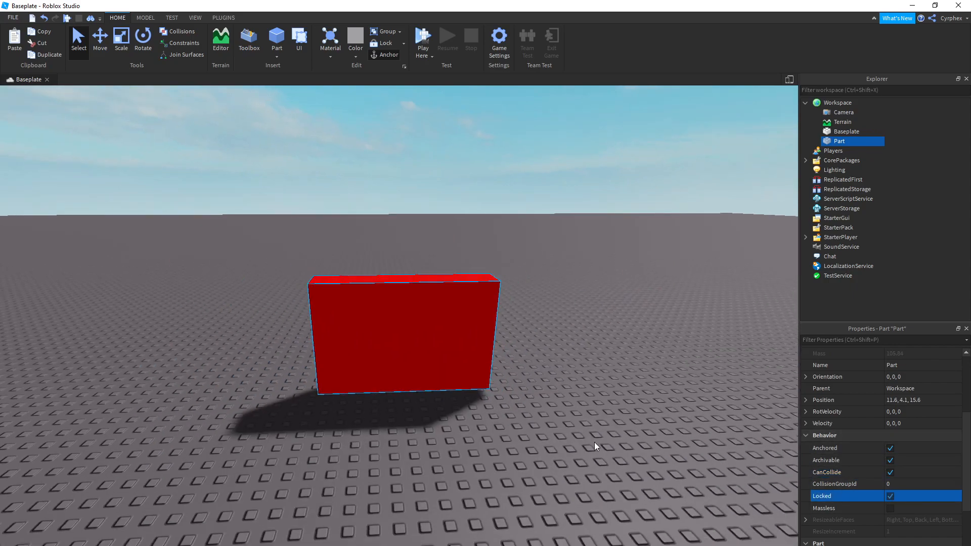
pyautogui.click(594, 445)
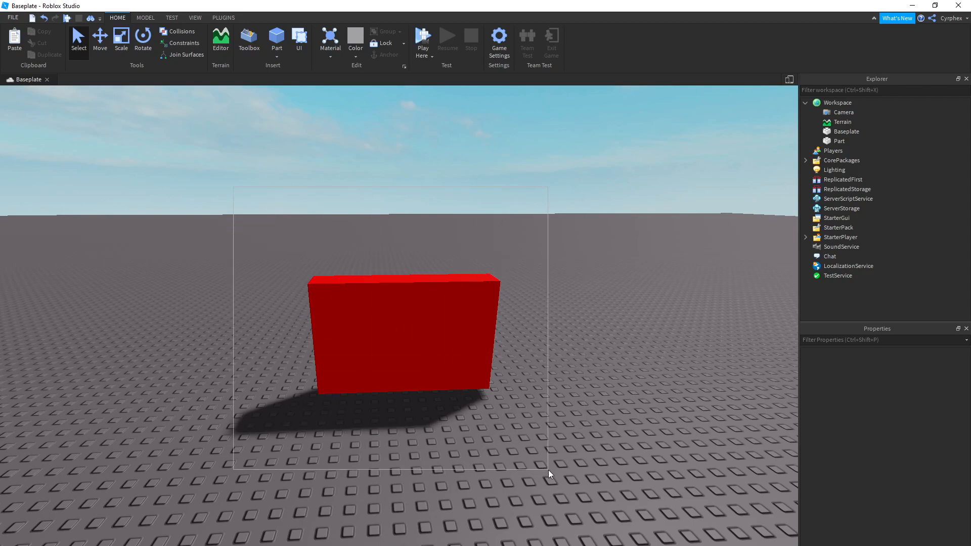
pyautogui.click(839, 142)
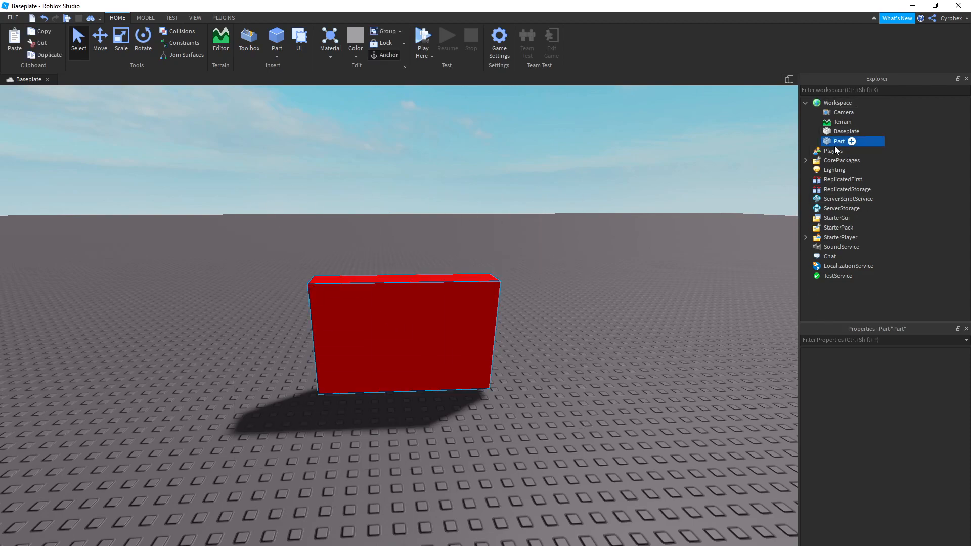
pyautogui.click(832, 170)
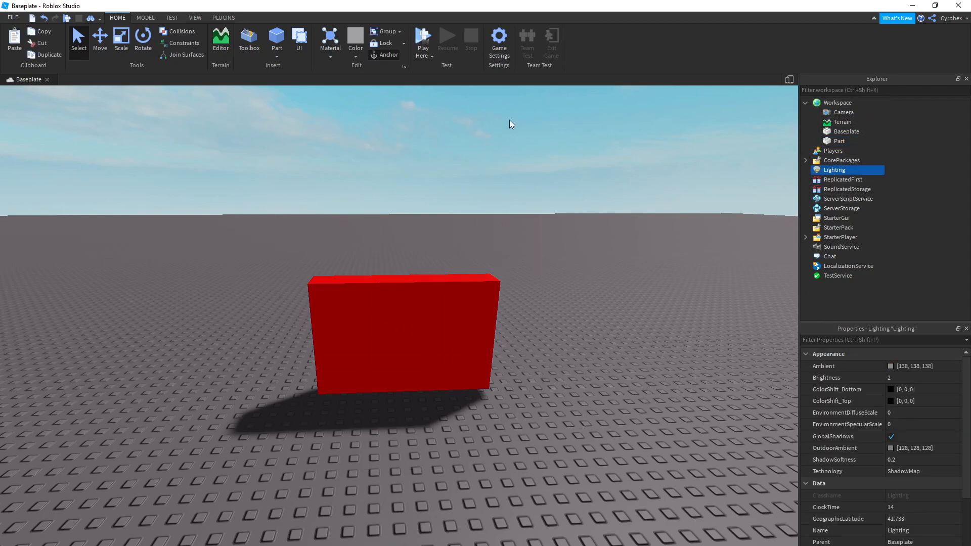
# Step: Unlock all parts, select the red wall with the Move tool, and make sure its Locked property is off
pyautogui.click(385, 146)
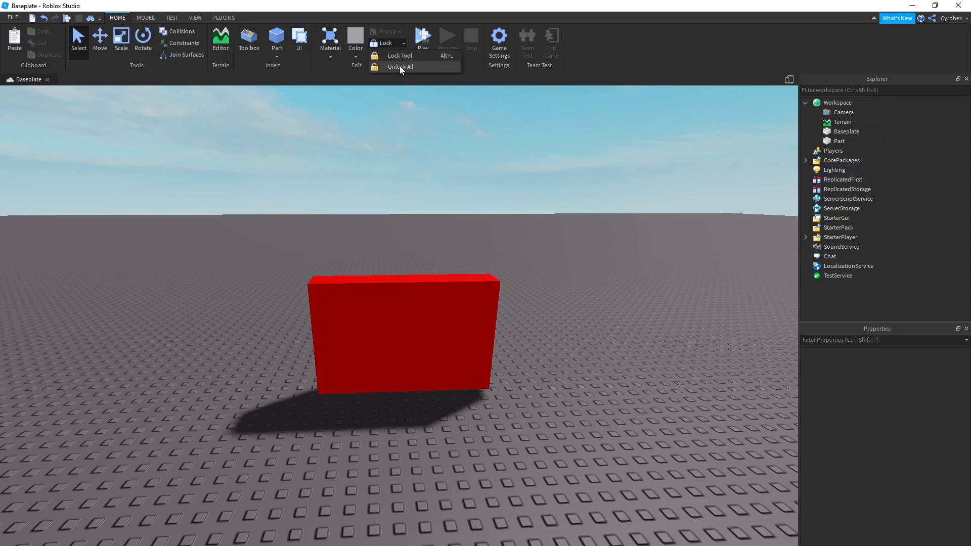
pyautogui.click(380, 322)
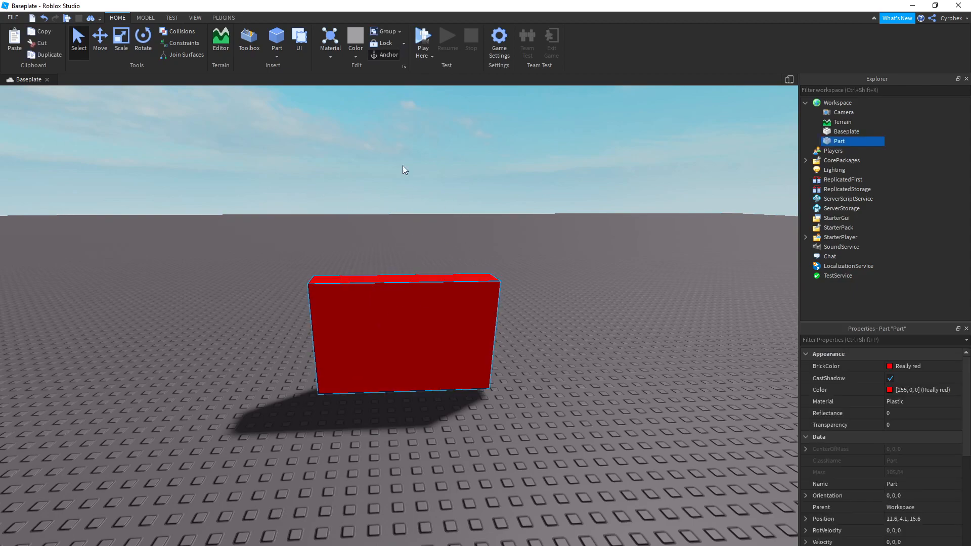
pyautogui.click(102, 43)
pyautogui.moveTo(375, 258); pyautogui.dragTo(367, 254, button='right')
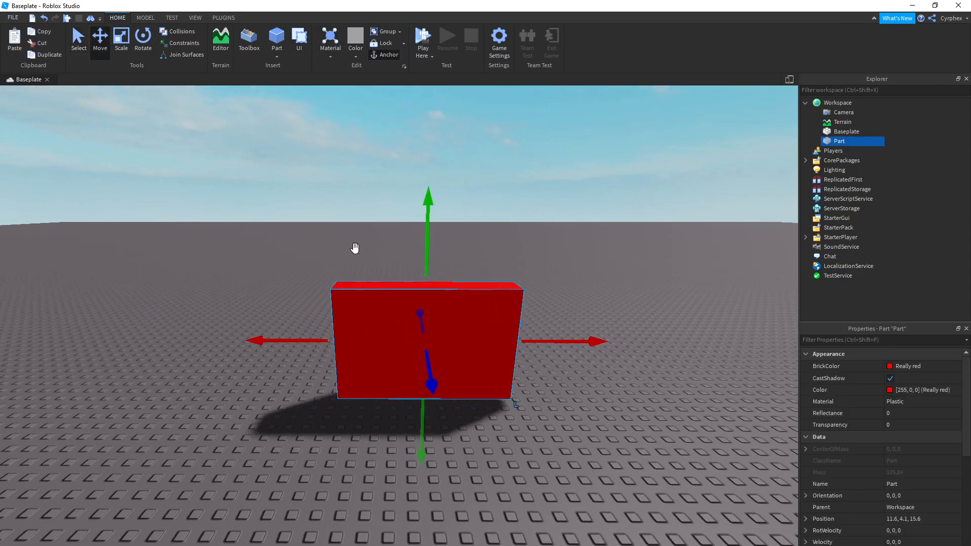
pyautogui.moveTo(366, 254); pyautogui.dragTo(470, 385)
pyautogui.hotkey('ctrl', 'z')
pyautogui.scroll(-5, 900, 490)
pyautogui.click(889, 403)
# Step: Box-select the unlocked red wall several times in the viewport
pyautogui.moveTo(535, 223); pyautogui.dragTo(348, 496)
pyautogui.moveTo(208, 247); pyautogui.dragTo(563, 492)
pyautogui.moveTo(287, 240); pyautogui.dragTo(558, 463)
pyautogui.click(290, 220)
pyautogui.moveTo(277, 251); pyautogui.dragTo(277, 253, button='right')
pyautogui.press('w')
pyautogui.moveTo(247, 219); pyautogui.dragTo(597, 408)
pyautogui.press('s')
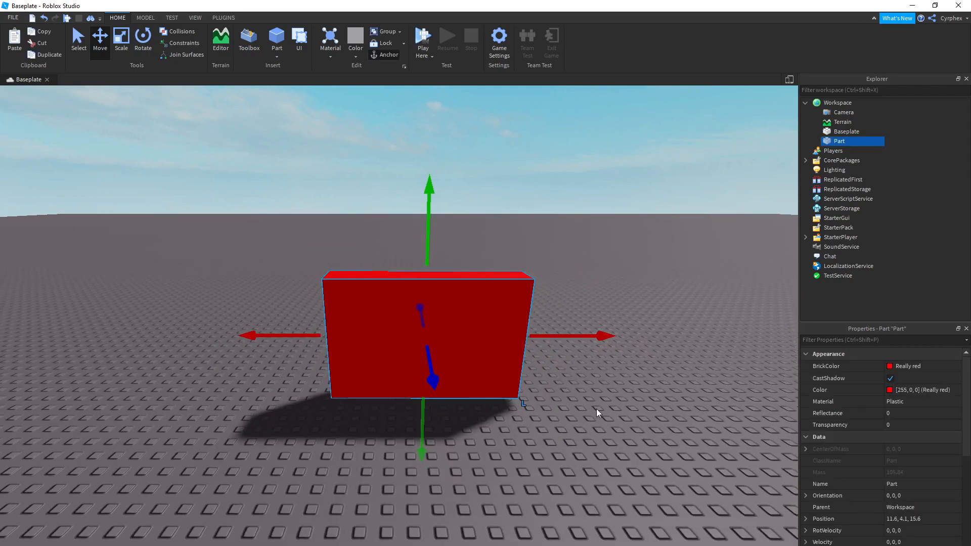
# Step: Expand the red wall's Size property to show its X, Y and Z values
pyautogui.press('w')
pyautogui.scroll(-5, 959, 496)
pyautogui.scroll(-4, 899, 488)
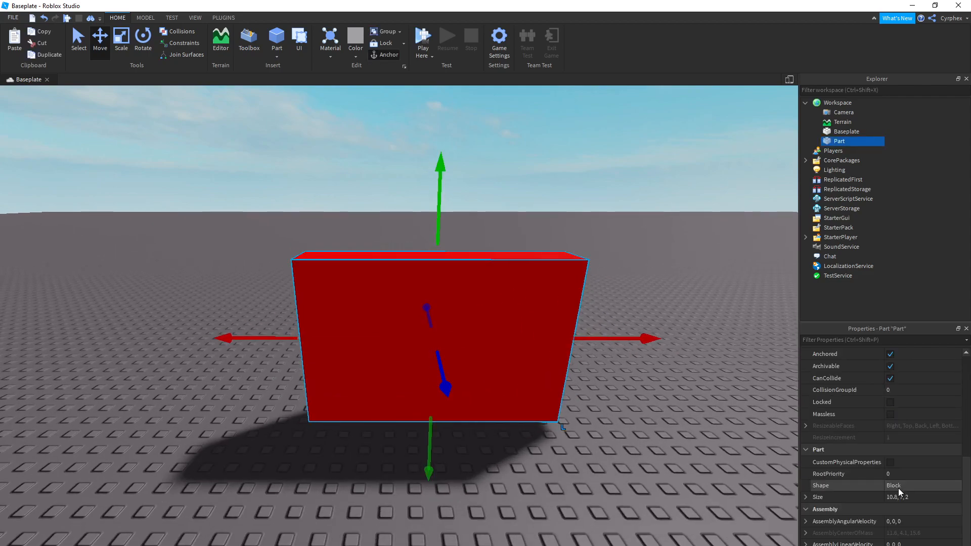
pyautogui.click(805, 485)
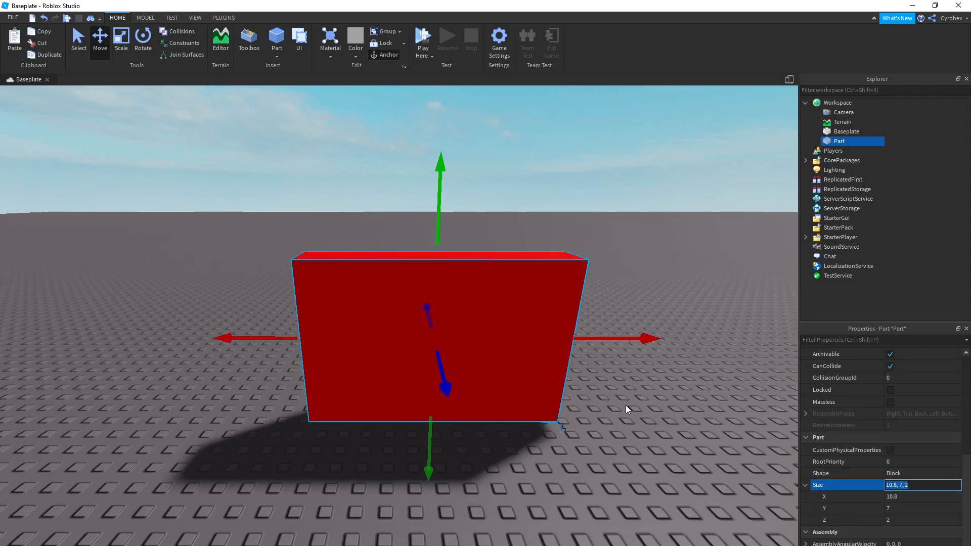
# Step: Try scaling the red wall wider and taller with the Scale tool, undoing each change
pyautogui.hotkey('ctrl', '3')
pyautogui.moveTo(438, 228)
pyautogui.mouseDown()
pyautogui.moveTo(441, 156)
pyautogui.moveTo(438, 228)
pyautogui.mouseUp()
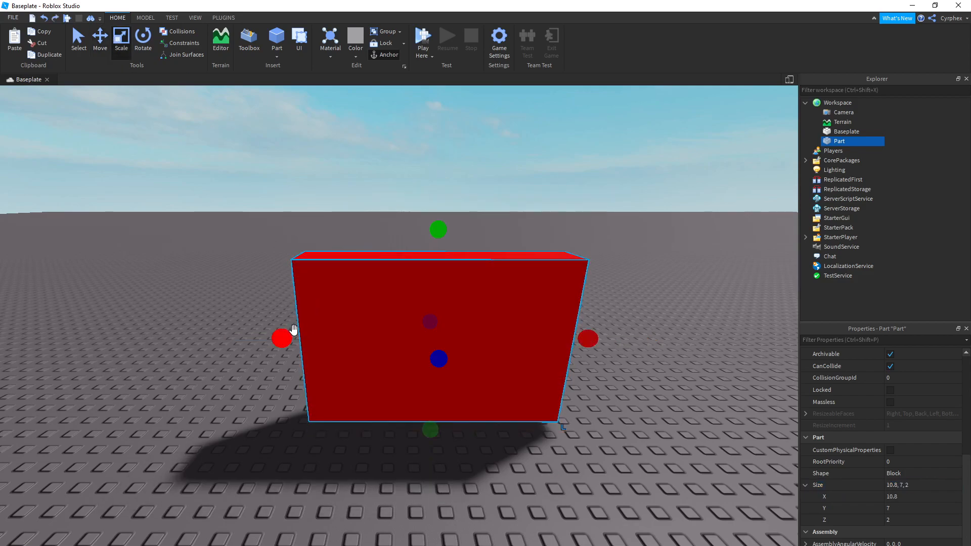
pyautogui.keyDown('ctrl'); pyautogui.moveTo(291, 333); pyautogui.dragTo(172, 304); pyautogui.keyUp('ctrl')
pyautogui.hotkey('ctrl', 'z')
pyautogui.keyDown('ctrl'); pyautogui.moveTo(438, 229); pyautogui.dragTo(430, 169); pyautogui.keyUp('ctrl')
pyautogui.hotkey('ctrl', 'z')
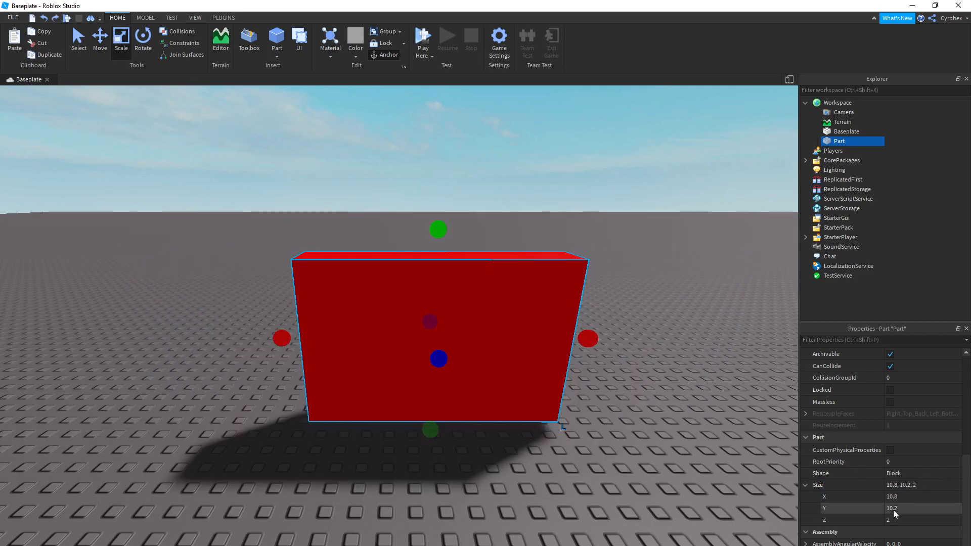
# Step: Set the red wall's Size to X 15 and Y 8, and undo both changes
pyautogui.click(902, 499)
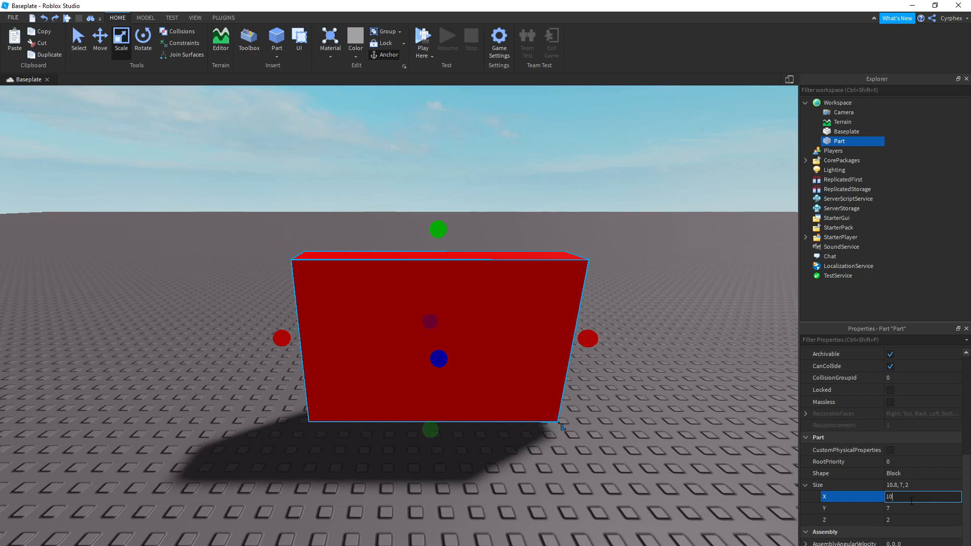
pyautogui.write('15')
pyautogui.press('Return')
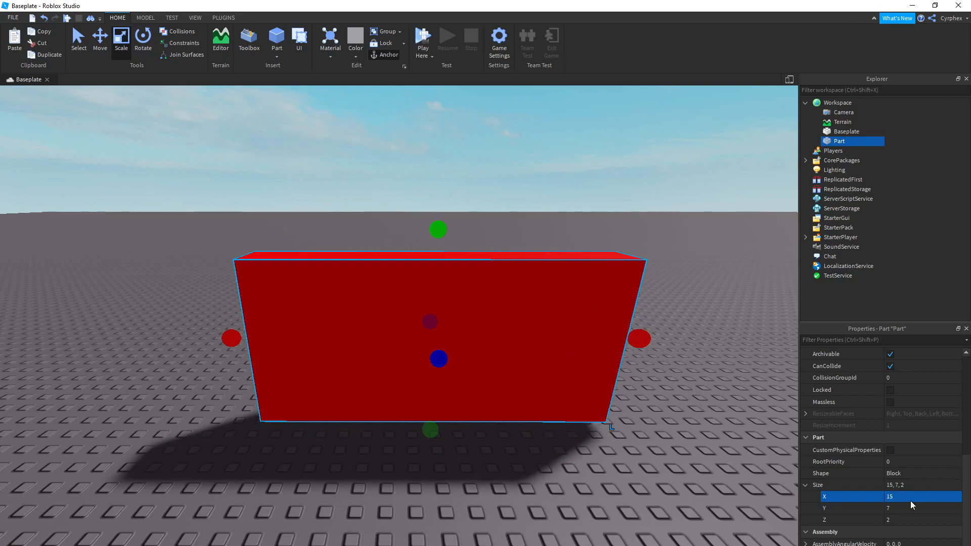
pyautogui.click(896, 504)
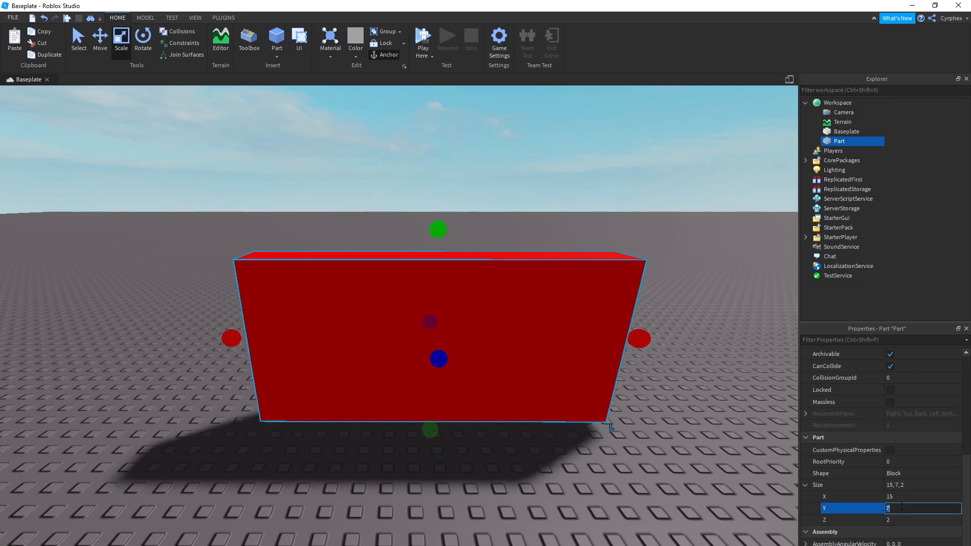
pyautogui.write('8')
pyautogui.press('Return')
pyautogui.hotkey('ctrl', 'z')
pyautogui.hotkey('ctrl', 'z')
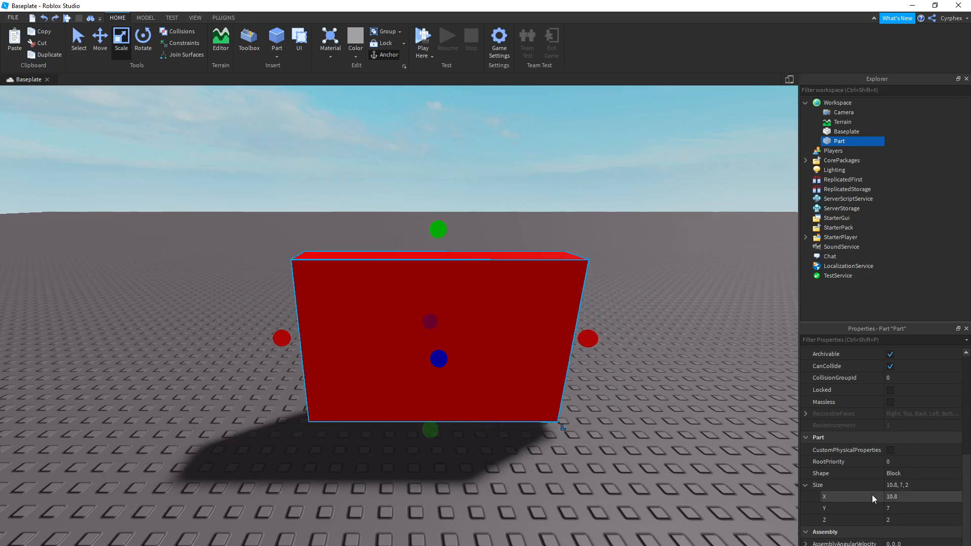
# Step: Close the Properties and Explorer windows and show both again
pyautogui.scroll(4, 841, 485)
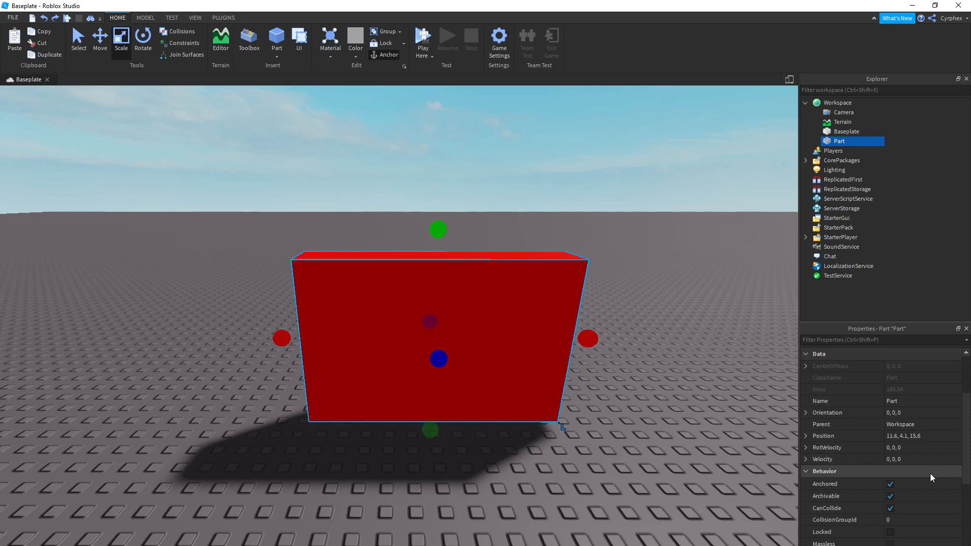
pyautogui.click(967, 329)
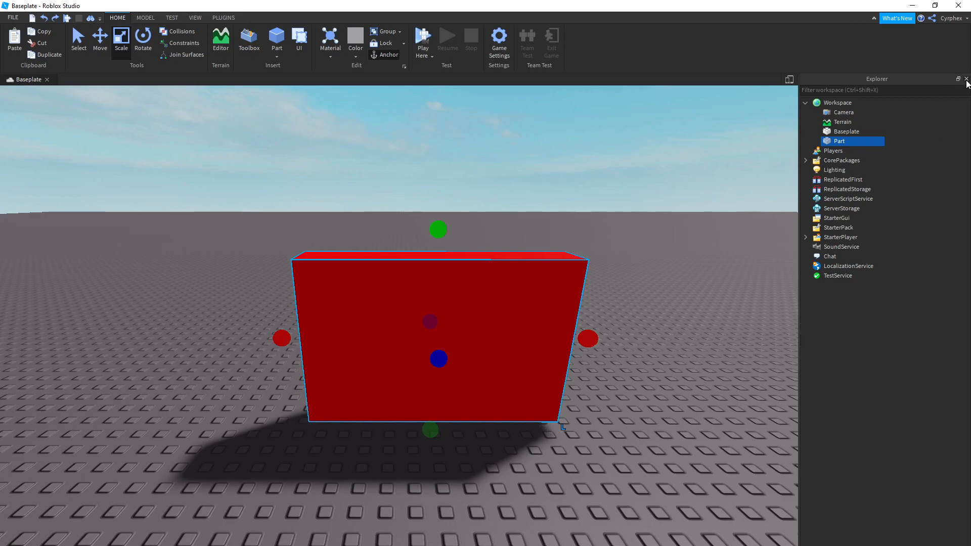
pyautogui.click(966, 79)
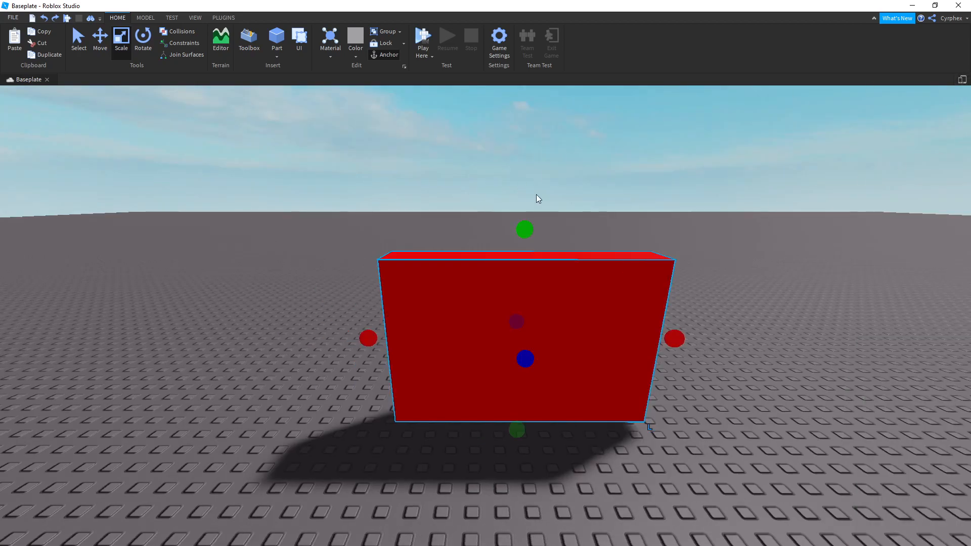
pyautogui.click(195, 18)
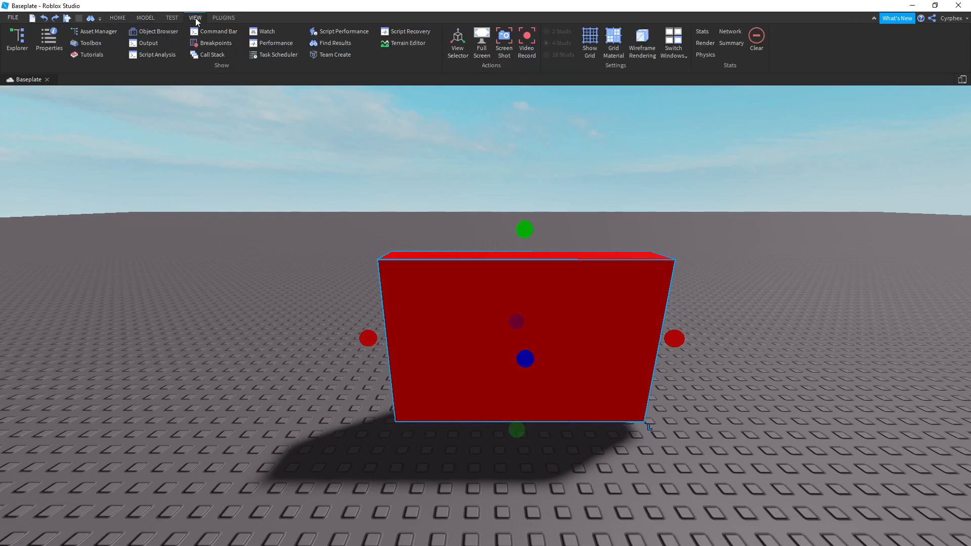
pyautogui.click(49, 48)
pyautogui.click(23, 48)
pyautogui.click(24, 48)
pyautogui.click(43, 49)
pyautogui.click(49, 50)
# Step: Show and hide the Toolbox and Output windows
pyautogui.click(118, 18)
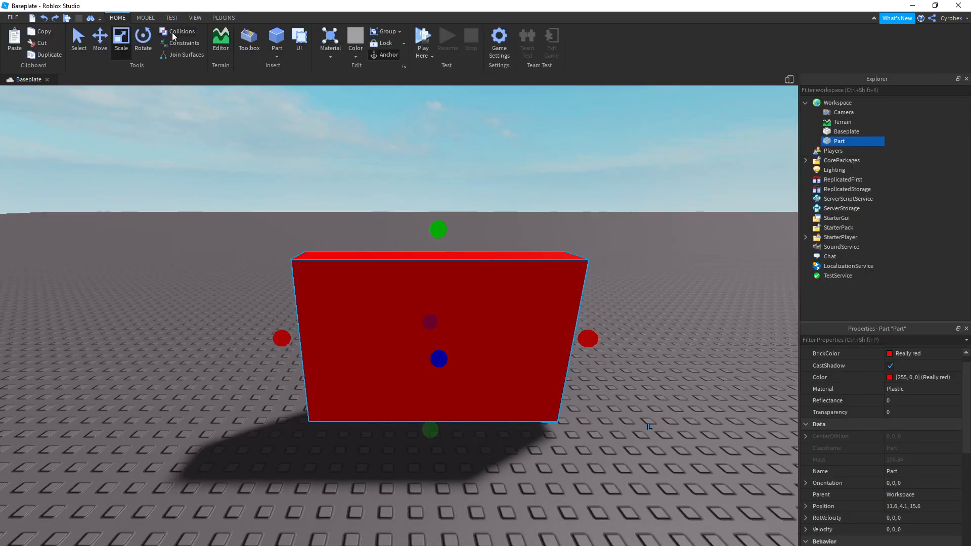
pyautogui.click(248, 53)
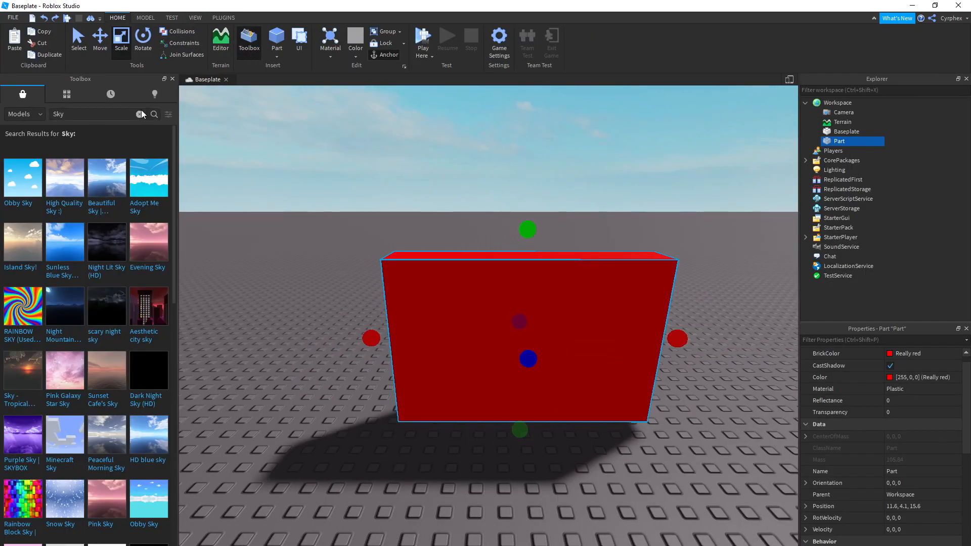
pyautogui.click(167, 82)
pyautogui.click(195, 18)
pyautogui.click(89, 45)
pyautogui.click(88, 44)
pyautogui.click(88, 44)
pyautogui.click(87, 44)
pyautogui.click(144, 44)
pyautogui.click(144, 43)
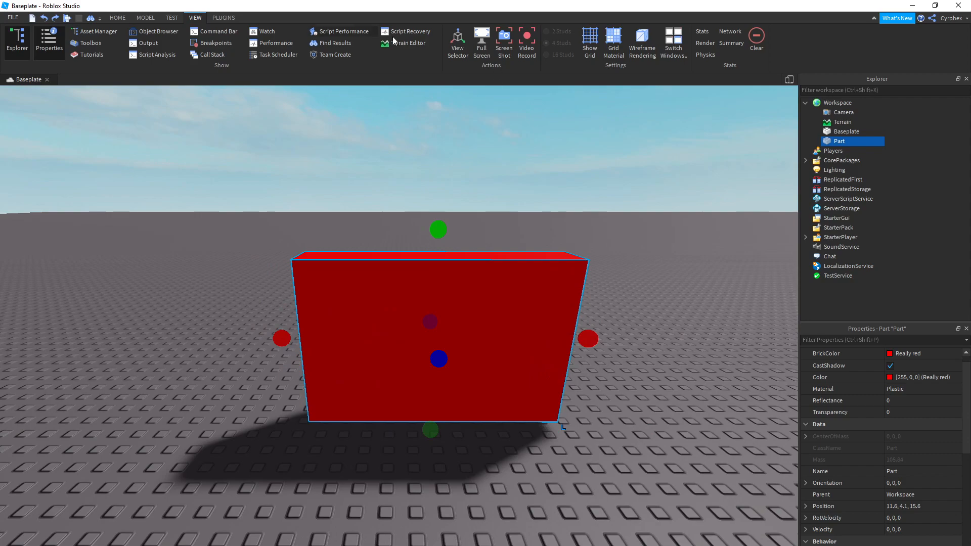
# Step: Deselect the red wall and open the Terrain Editor
pyautogui.click(118, 18)
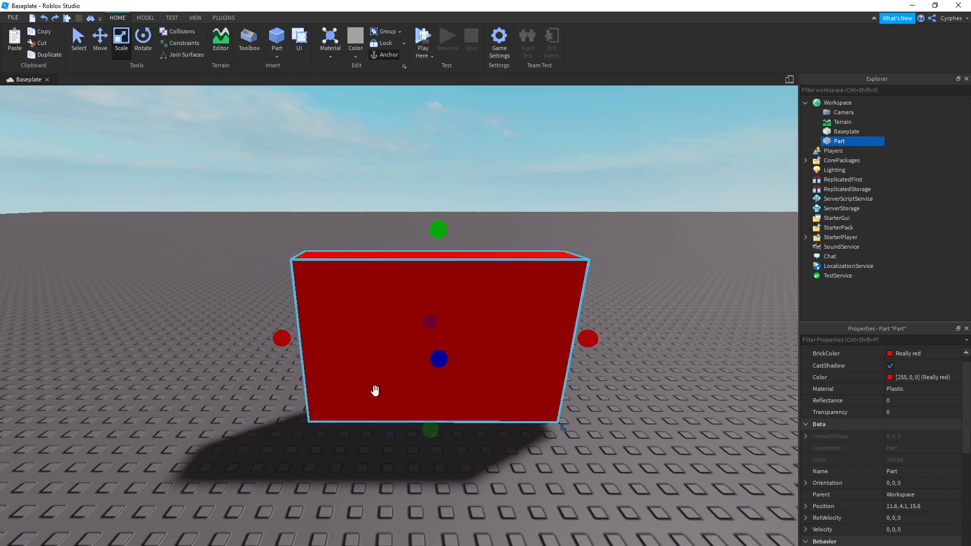
pyautogui.click(271, 205)
pyautogui.moveTo(274, 205); pyautogui.dragTo(274, 206, button='right')
pyautogui.press('s')
pyautogui.press('w')
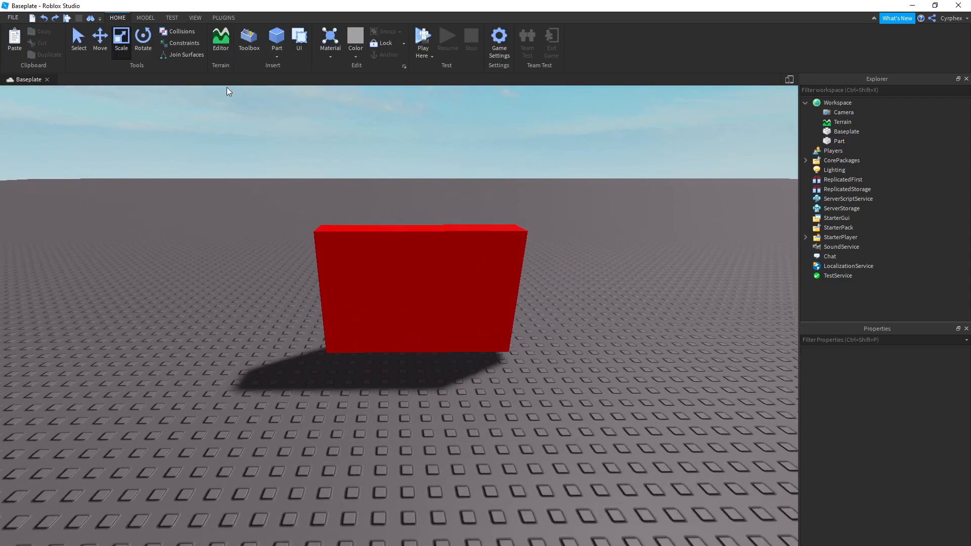
pyautogui.press('s')
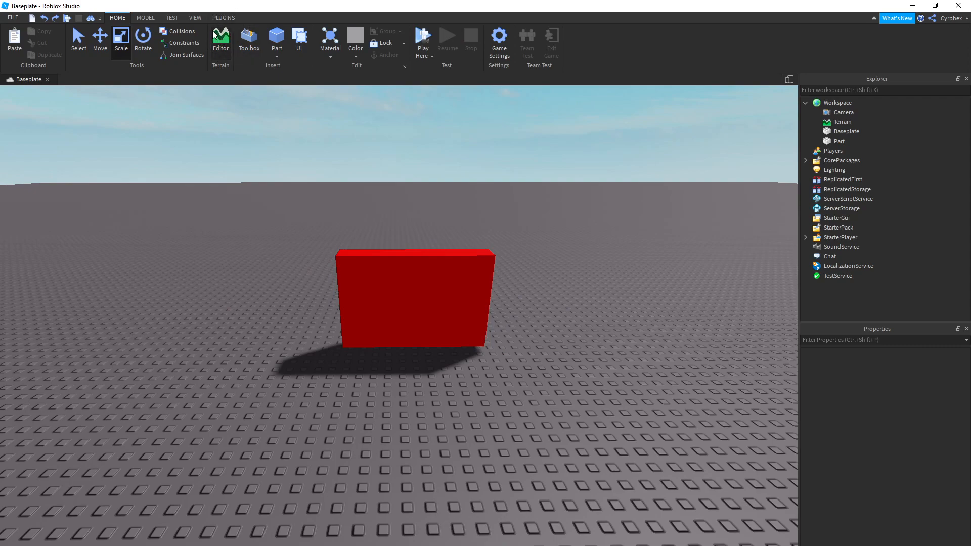
pyautogui.click(195, 17)
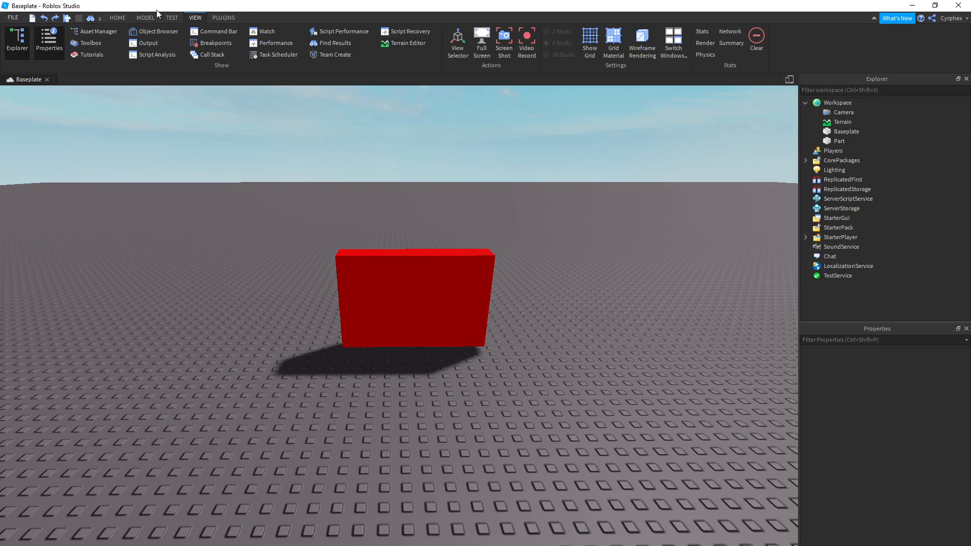
pyautogui.click(389, 41)
# Step: Mark a flat rectangular terrain region on the baseplate beside the red wall with the region Select tool
pyautogui.press('s')
pyautogui.press('w')
pyautogui.press('a')
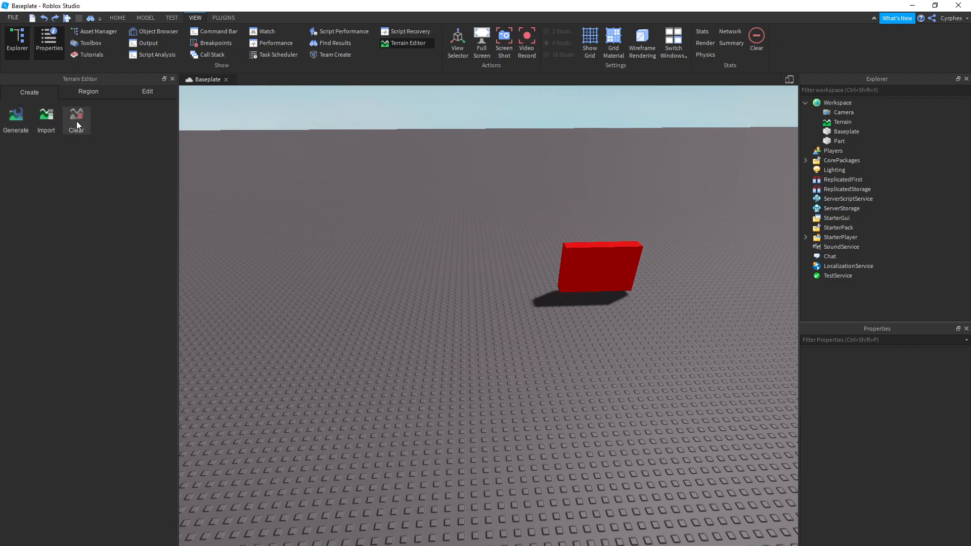
pyautogui.press('d')
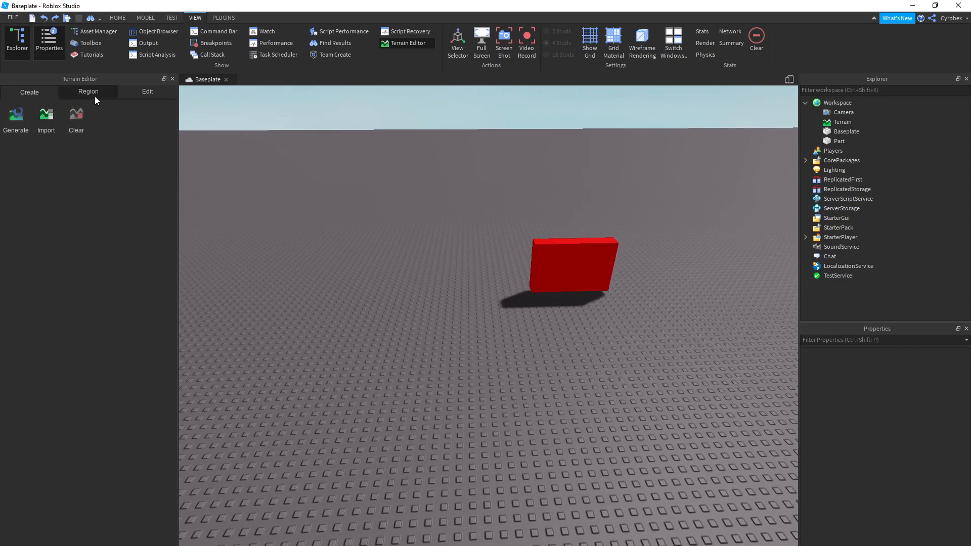
pyautogui.click(27, 121)
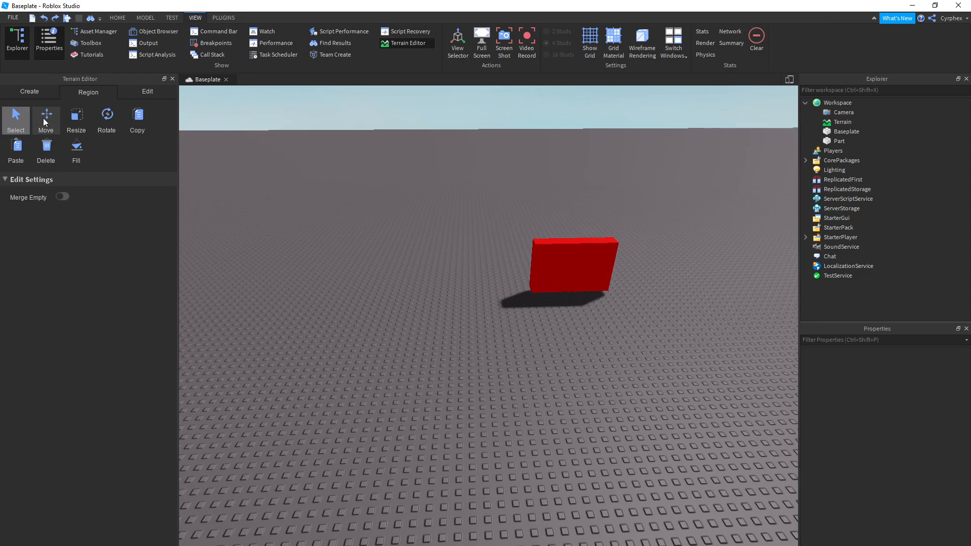
pyautogui.moveTo(400, 231); pyautogui.dragTo(399, 232, button='right')
pyautogui.press('s')
pyautogui.press('a')
pyautogui.moveTo(273, 214); pyautogui.dragTo(502, 346)
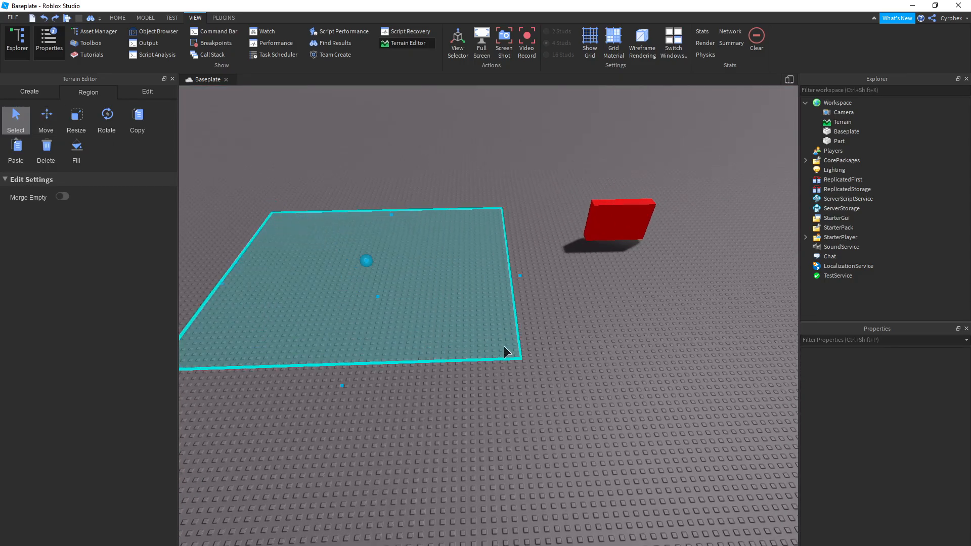
# Step: Raise the top of the selected terrain region to turn it into a shallow box
pyautogui.press('w')
pyautogui.moveTo(381, 269); pyautogui.dragTo(380, 269, button='right')
pyautogui.press('s')
pyautogui.moveTo(400, 252); pyautogui.dragTo(385, 201)
pyautogui.moveTo(403, 222); pyautogui.dragTo(403, 222, button='right')
pyautogui.press('s')
pyautogui.press('a')
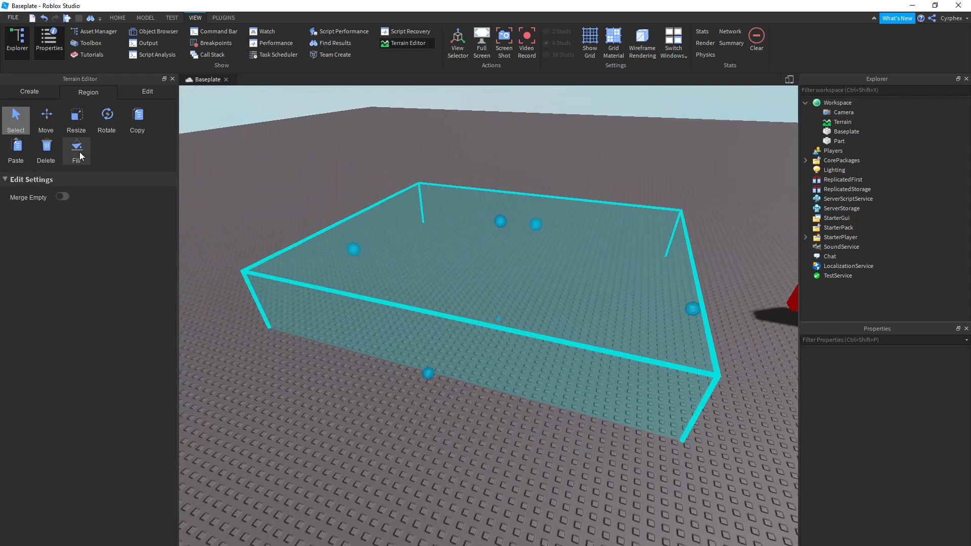
# Step: Fill the box-shaped terrain region with the Water material
pyautogui.click(79, 152)
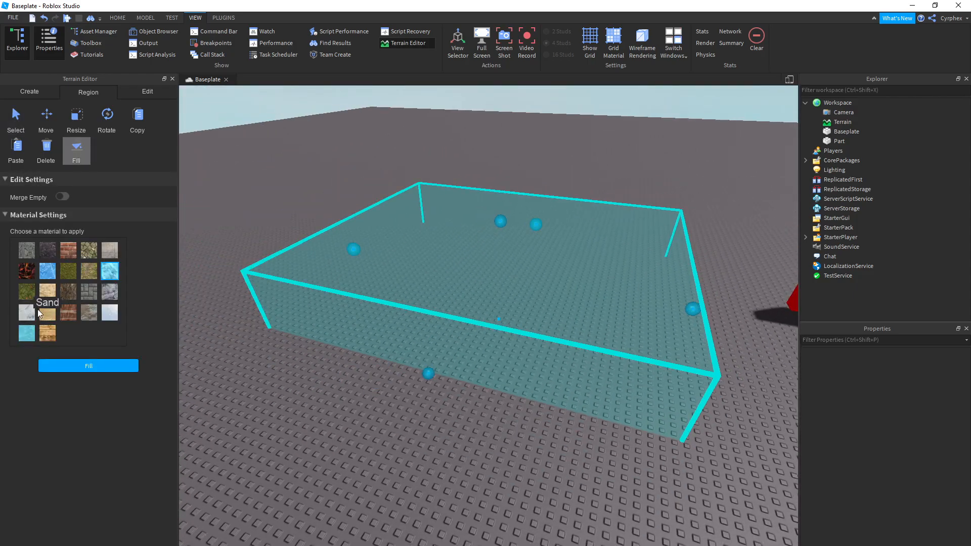
pyautogui.click(102, 366)
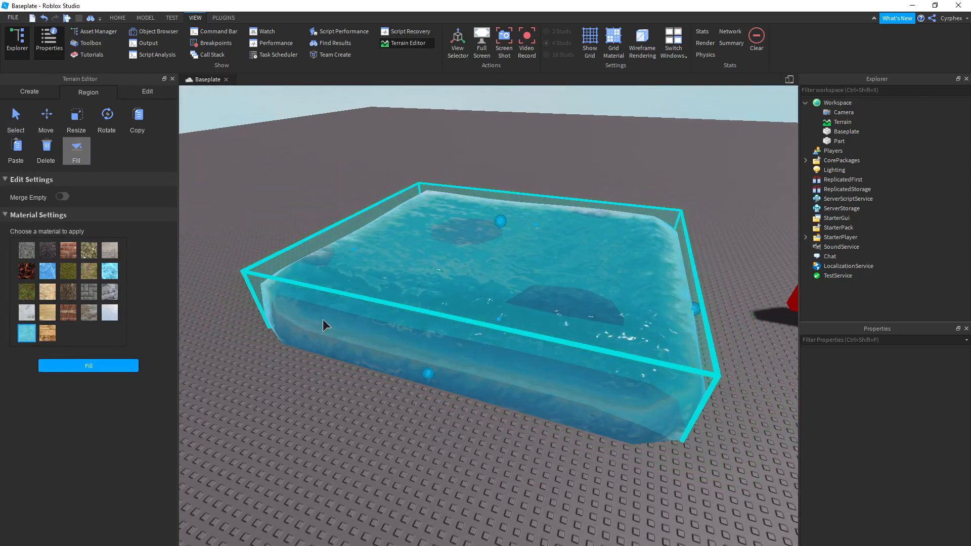
pyautogui.scroll(3, 323, 319)
pyautogui.press('d')
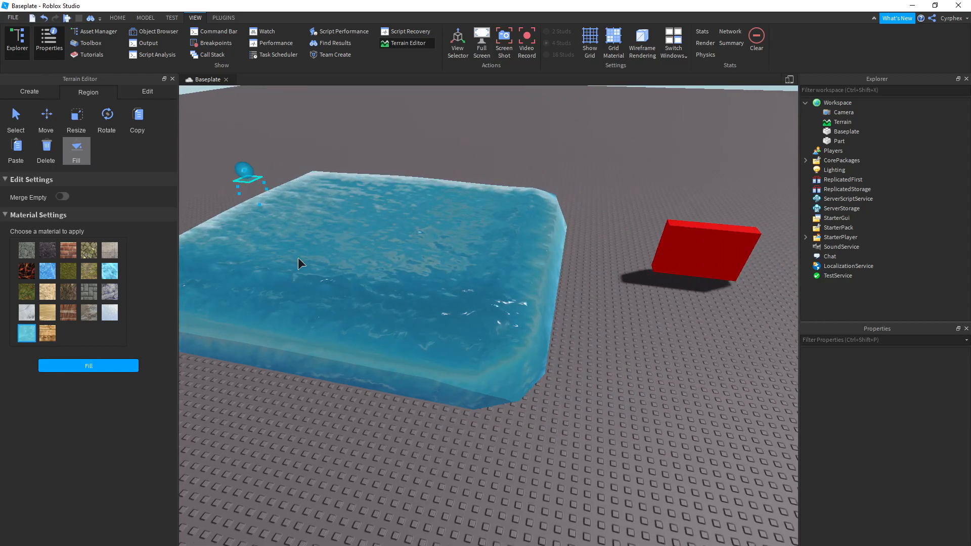
# Step: Undo the Water fill and set the Add brush to base size 1 with the Sand material
pyautogui.hotkey('ctrl', 'z')
pyautogui.click(146, 92)
pyautogui.click(16, 119)
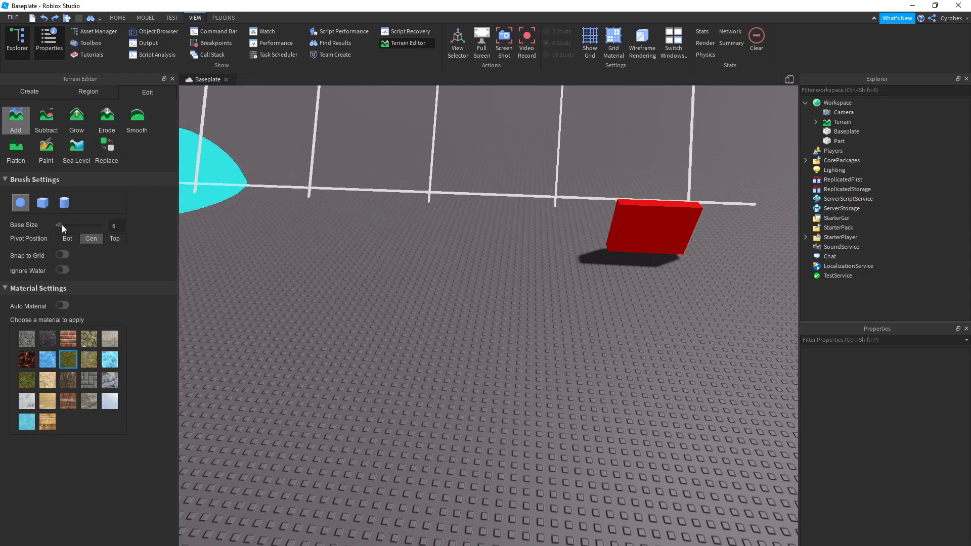
pyautogui.moveTo(61, 225); pyautogui.dragTo(54, 225)
pyautogui.moveTo(378, 254); pyautogui.dragTo(244, 338, button='right')
pyautogui.press('s')
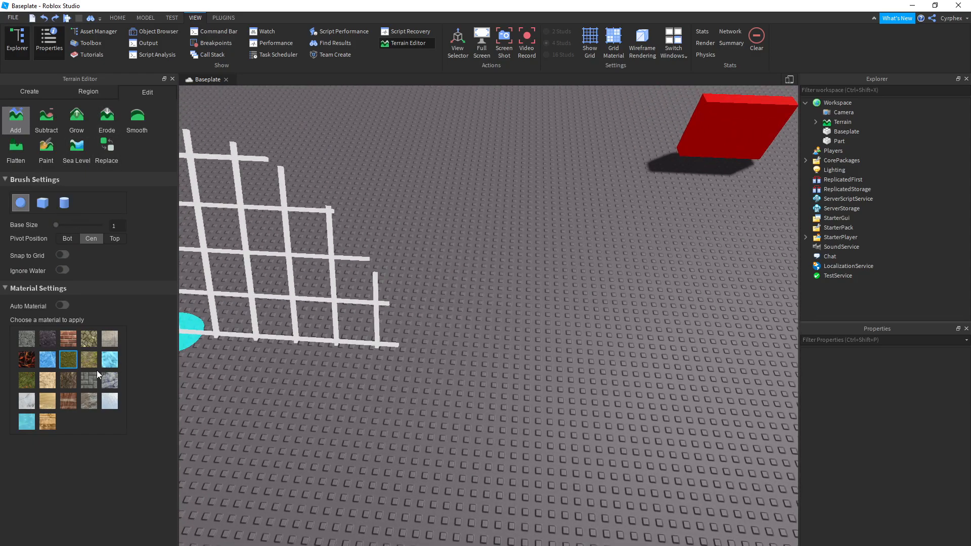
pyautogui.click(55, 401)
# Step: Try a short Sand stroke on the baseplate with the Add brush and undo it
pyautogui.moveTo(454, 253); pyautogui.dragTo(454, 252, button='right')
pyautogui.moveTo(381, 243)
pyautogui.mouseDown()
pyautogui.moveTo(402, 221)
pyautogui.moveTo(404, 253)
pyautogui.moveTo(436, 189)
pyautogui.mouseUp()
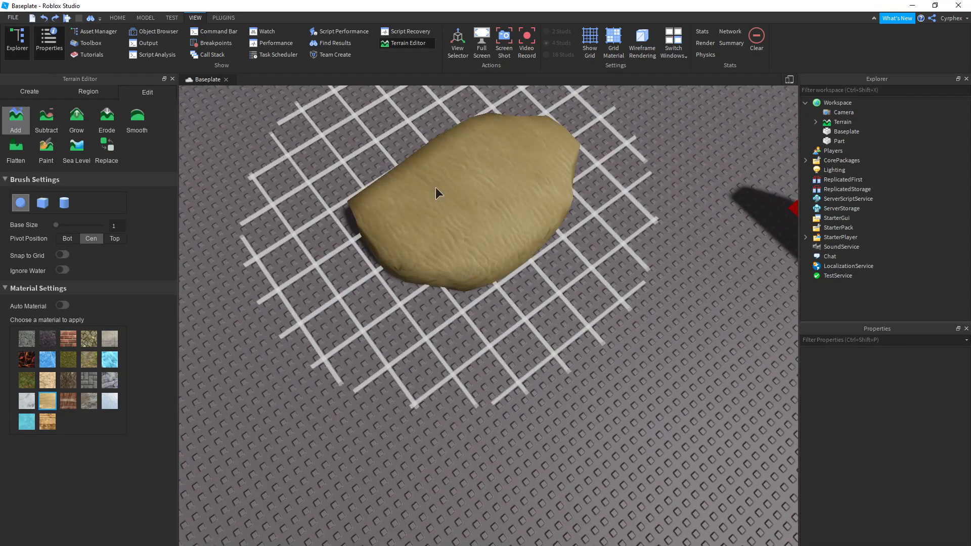
pyautogui.scroll(-3, 426, 196)
pyautogui.moveTo(416, 201); pyautogui.dragTo(421, 214, button='right')
pyautogui.hotkey('ctrl', 'z')
# Step: Draw a row of freehand letters in Sand terrain across the baseplate beside the red wall
pyautogui.scroll(-1, 421, 214)
pyautogui.moveTo(407, 233)
pyautogui.mouseDown()
pyautogui.moveTo(431, 114)
pyautogui.moveTo(441, 112)
pyautogui.mouseUp()
pyautogui.moveTo(471, 213); pyautogui.dragTo(591, 159)
pyautogui.moveTo(533, 122); pyautogui.dragTo(537, 186)
pyautogui.scroll(-3, 612, 242)
pyautogui.moveTo(611, 241); pyautogui.dragTo(498, 259, button='middle')
pyautogui.moveTo(499, 260); pyautogui.dragTo(563, 293)
pyautogui.scroll(-1, 627, 262)
pyautogui.moveTo(628, 262); pyautogui.dragTo(564, 264, button='middle')
pyautogui.moveTo(565, 263)
pyautogui.mouseDown()
pyautogui.moveTo(533, 298)
pyautogui.moveTo(566, 290)
pyautogui.mouseUp()
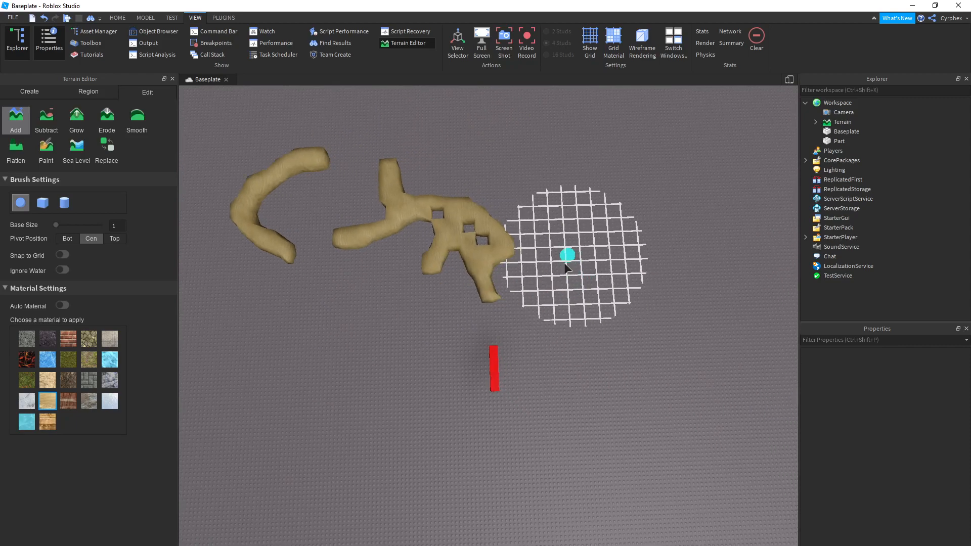
pyautogui.scroll(-1, 607, 304)
pyautogui.moveTo(618, 308); pyautogui.dragTo(529, 296, button='middle')
pyautogui.moveTo(529, 296)
pyautogui.mouseDown()
pyautogui.moveTo(514, 358)
pyautogui.moveTo(550, 371)
pyautogui.mouseUp()
pyautogui.moveTo(551, 370)
pyautogui.mouseDown()
pyautogui.moveTo(593, 335)
pyautogui.moveTo(608, 302)
pyautogui.mouseUp()
pyautogui.moveTo(646, 354); pyautogui.dragTo(581, 363, button='middle')
pyautogui.moveTo(541, 399)
pyautogui.mouseDown()
pyautogui.moveTo(526, 355)
pyautogui.moveTo(609, 410)
pyautogui.moveTo(590, 434)
pyautogui.moveTo(691, 404)
pyautogui.mouseUp()
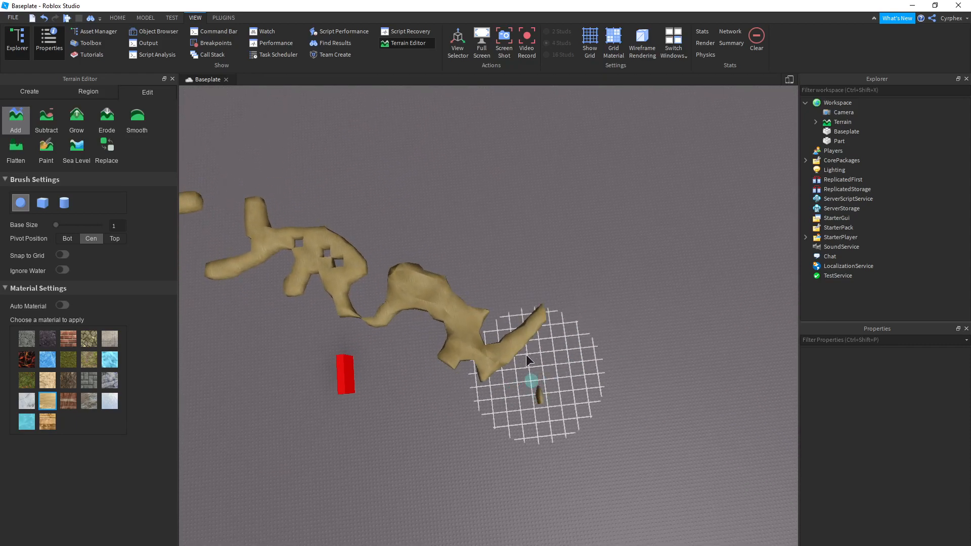
pyautogui.moveTo(487, 257); pyautogui.dragTo(487, 253, button='right')
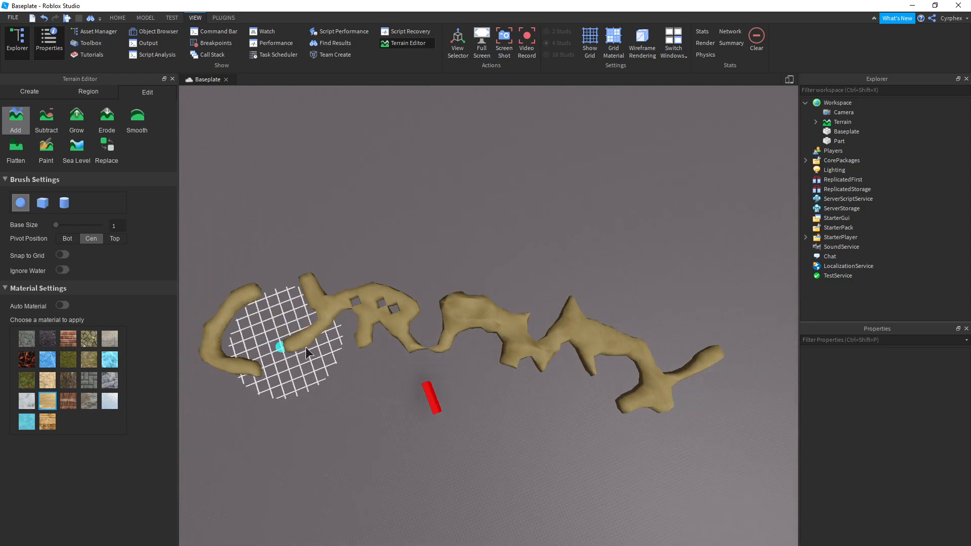
# Step: Undo all the Sand letter strokes on the baseplate
pyautogui.scroll(1, 303, 345)
pyautogui.moveTo(386, 248); pyautogui.dragTo(403, 264, button='middle')
pyautogui.hotkey('ctrl', 'z')
pyautogui.hotkey('ctrl', 'z')
pyautogui.hotkey('ctrl', 'z')
pyautogui.hotkey('ctrl', 'z')
pyautogui.hotkey('ctrl', 'z')
pyautogui.hotkey('ctrl', 'z')
pyautogui.hotkey('ctrl', 'z')
pyautogui.hotkey('ctrl', 'z')
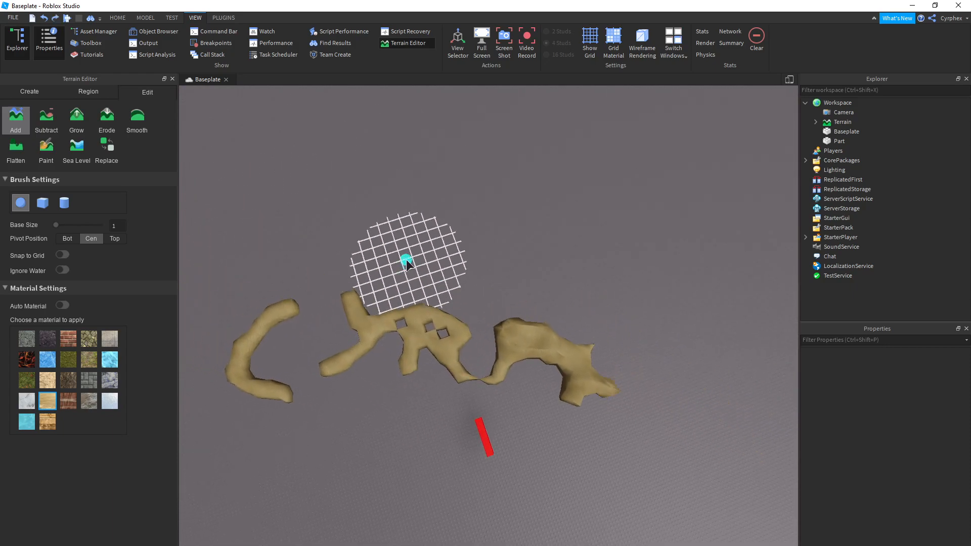
pyautogui.hotkey('ctrl', 'z')
# Step: Add a small Sand terrain mound to the empty baseplate near the red wall
pyautogui.scroll(4, 406, 260)
pyautogui.moveTo(406, 259); pyautogui.dragTo(408, 260, button='right')
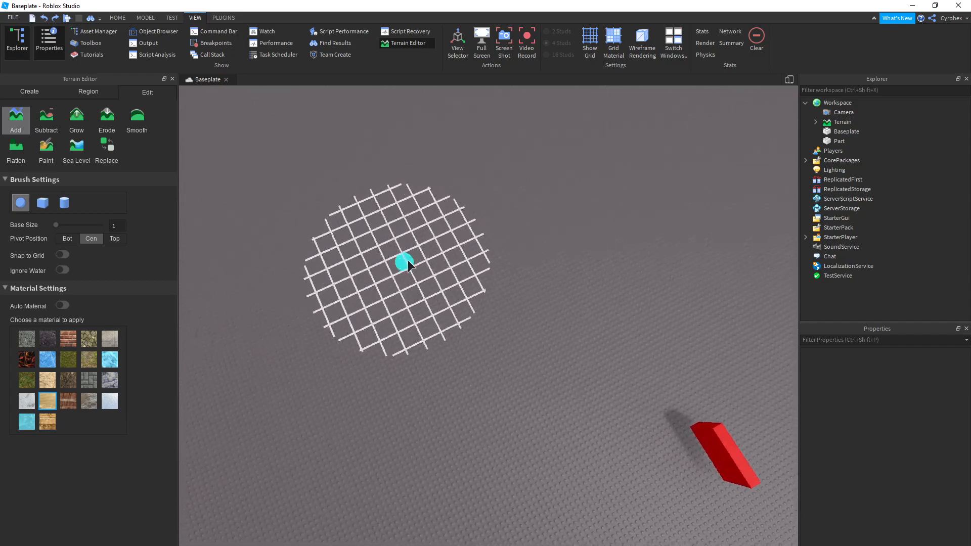
pyautogui.moveTo(319, 247)
pyautogui.mouseDown()
pyautogui.moveTo(382, 260)
pyautogui.moveTo(377, 318)
pyautogui.mouseUp()
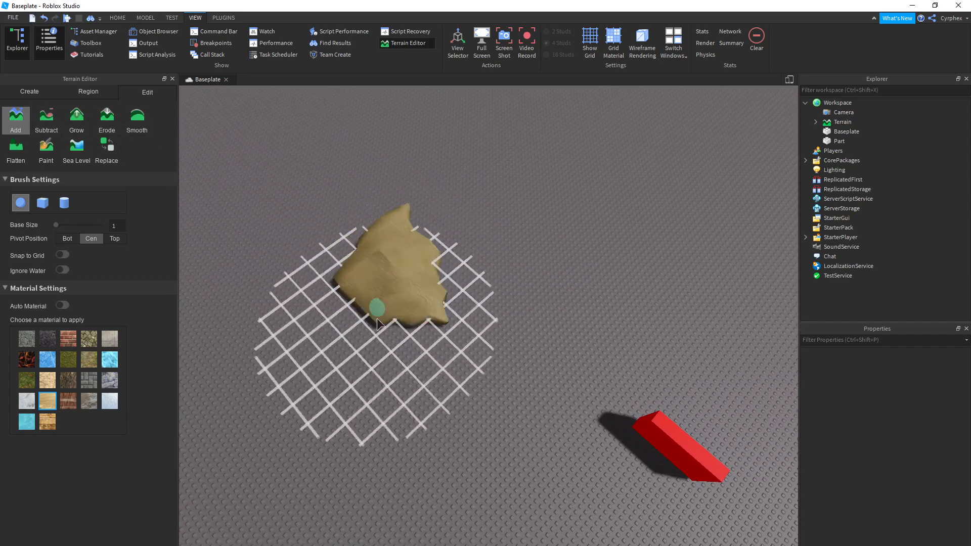
pyautogui.scroll(3, 377, 317)
# Step: Try wearing away the Sand mound with the Erode brush at base size 6, and undo the erosion
pyautogui.click(104, 127)
pyautogui.scroll(1, 481, 299)
pyautogui.moveTo(482, 299)
pyautogui.mouseDown()
pyautogui.moveTo(426, 254)
pyautogui.moveTo(458, 320)
pyautogui.mouseUp()
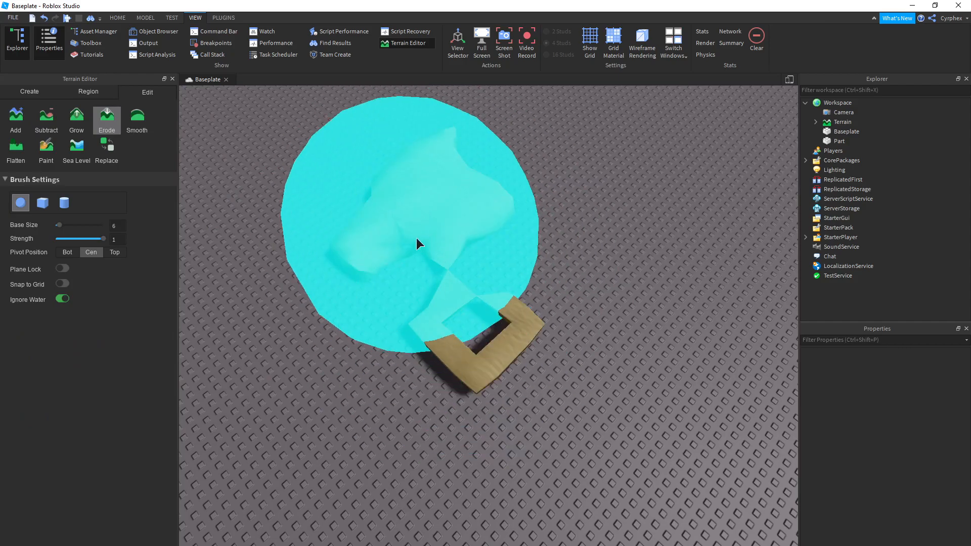
pyautogui.hotkey('ctrl', 'z')
pyautogui.moveTo(412, 296); pyautogui.dragTo(412, 297, button='right')
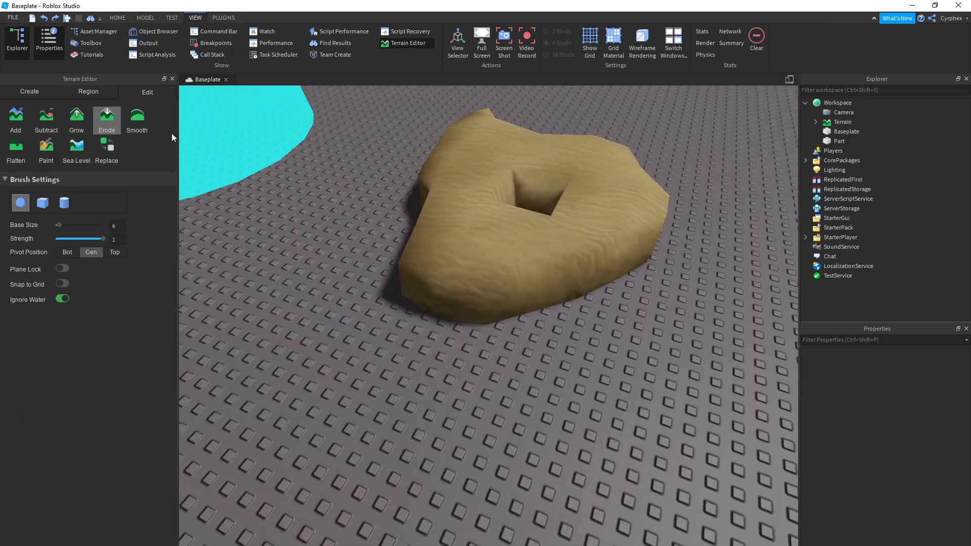
# Step: Try painting the Ground material over one side of the Sand mound with base size 1, and undo the paint
pyautogui.click(46, 156)
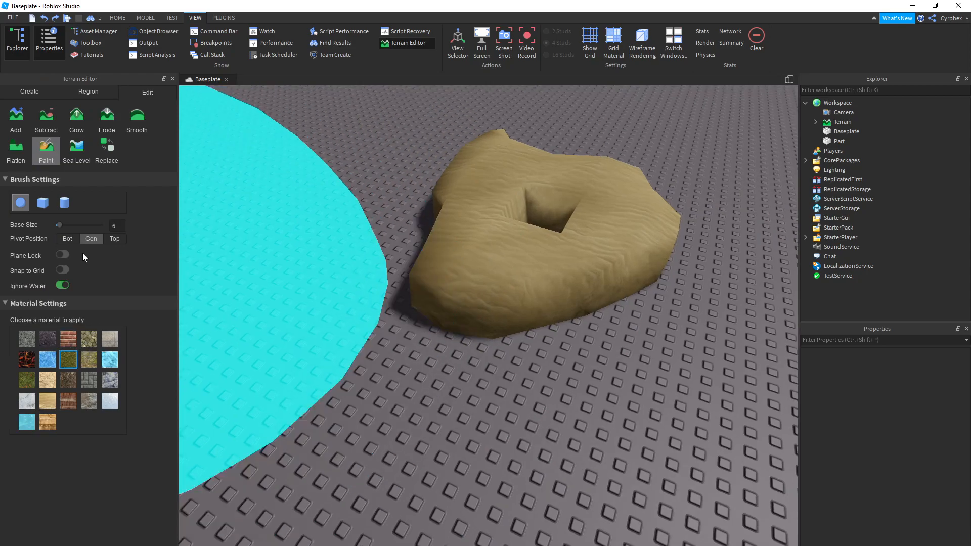
pyautogui.moveTo(60, 229); pyautogui.dragTo(54, 227)
pyautogui.click(89, 361)
pyautogui.scroll(3, 365, 347)
pyautogui.moveTo(484, 288)
pyautogui.mouseDown()
pyautogui.moveTo(672, 263)
pyautogui.moveTo(570, 171)
pyautogui.moveTo(487, 143)
pyautogui.mouseUp()
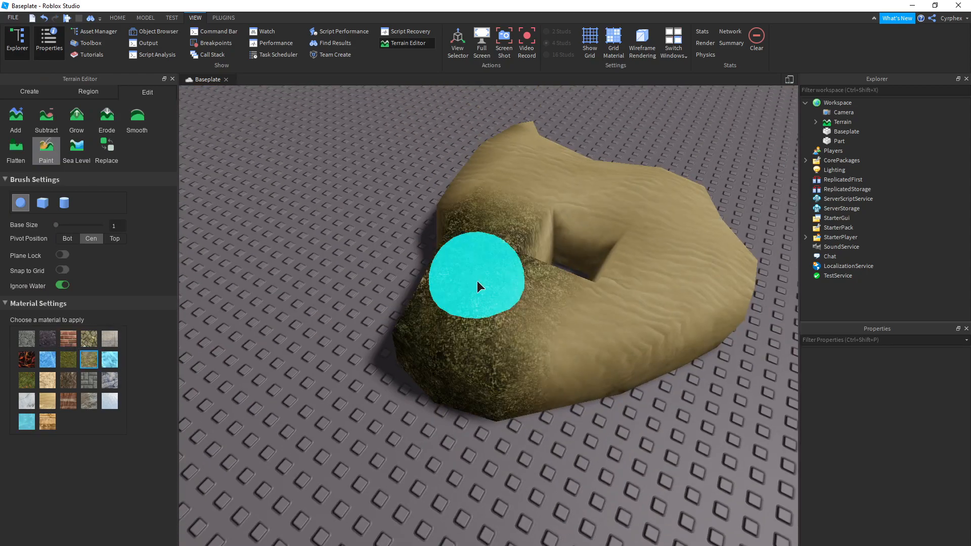
pyautogui.scroll(-1, 351, 208)
pyautogui.hotkey('ctrl', 'z')
pyautogui.scroll(-4, 384, 223)
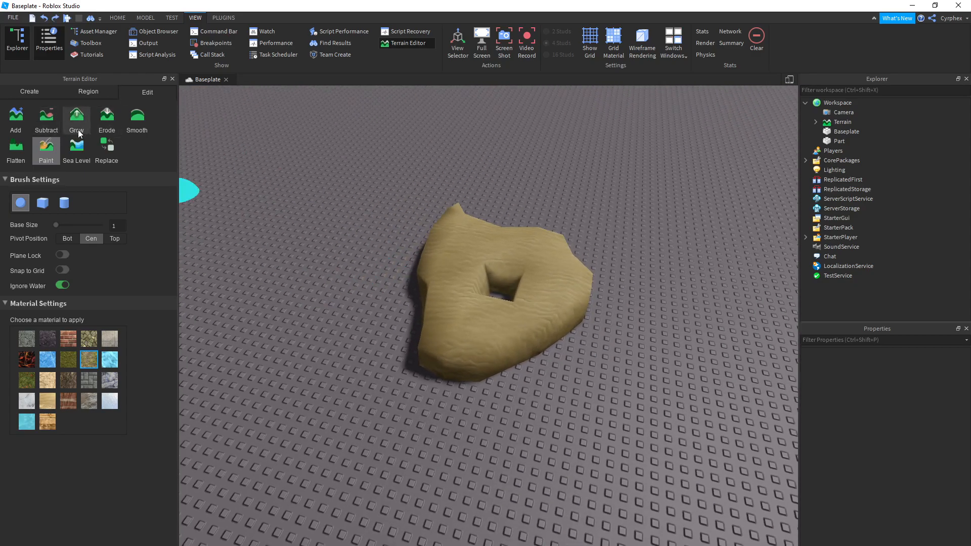
# Step: Remove the whole Sand mound with the Subtract brush
pyautogui.click(46, 120)
pyautogui.moveTo(373, 277); pyautogui.dragTo(497, 316)
pyautogui.scroll(5, 430, 280)
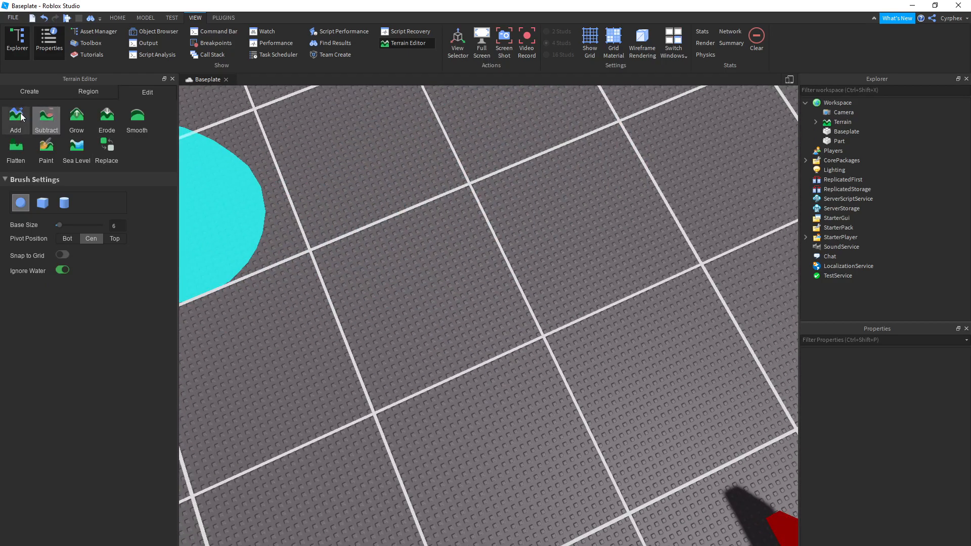
# Step: Add a mound of Grass terrain to the baseplate using the Add brush at base size 1
pyautogui.click(16, 120)
pyautogui.scroll(-5, 253, 211)
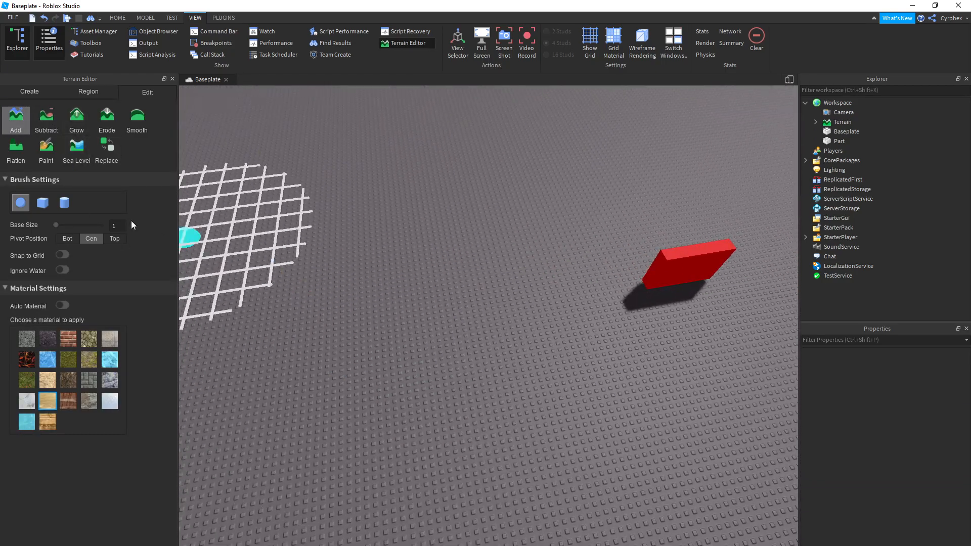
pyautogui.scroll(4, 269, 224)
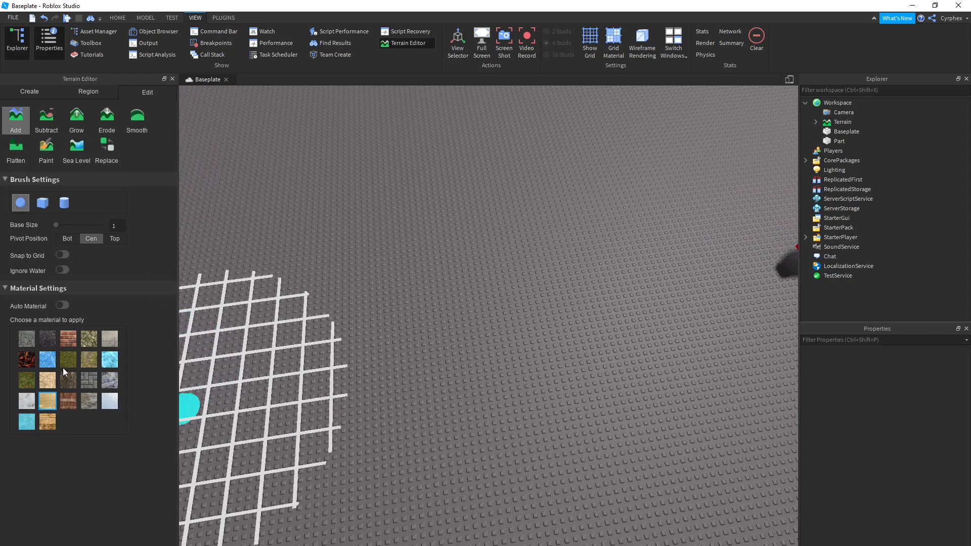
pyautogui.click(68, 359)
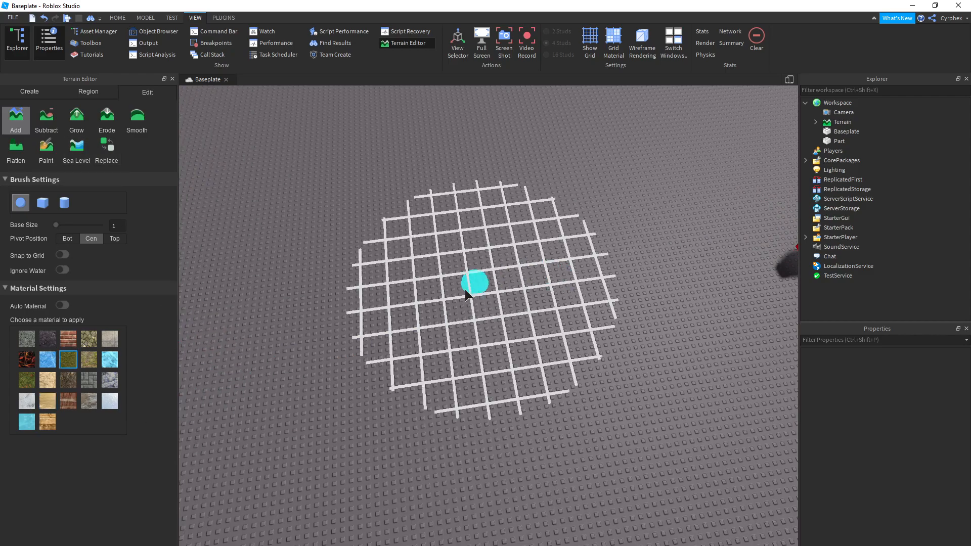
pyautogui.moveTo(455, 259)
pyautogui.mouseDown()
pyautogui.moveTo(476, 347)
pyautogui.moveTo(412, 354)
pyautogui.moveTo(508, 320)
pyautogui.moveTo(460, 403)
pyautogui.moveTo(499, 374)
pyautogui.mouseUp()
pyautogui.scroll(5, 402, 287)
pyautogui.moveTo(436, 279); pyautogui.dragTo(428, 293, button='right')
pyautogui.scroll(-3, 436, 279)
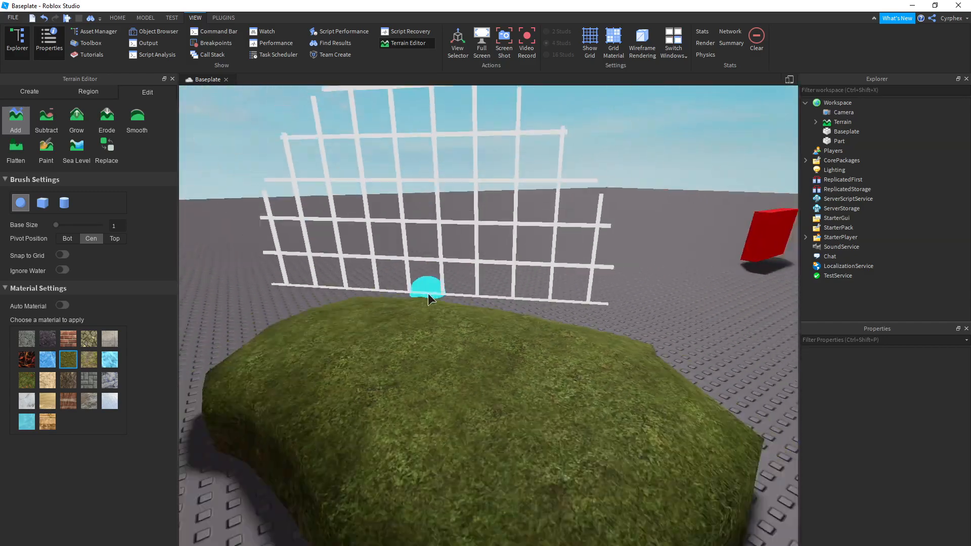
pyautogui.scroll(-3, 470, 308)
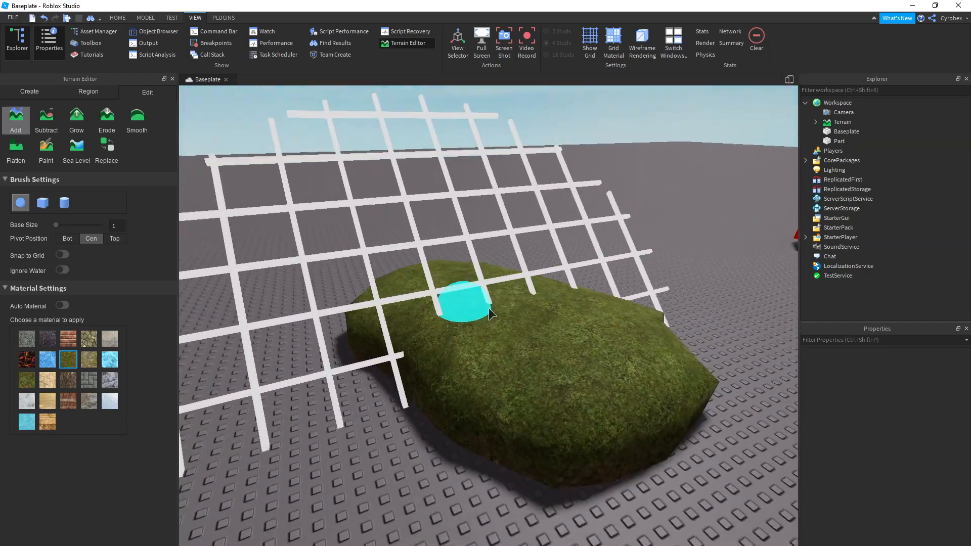
# Step: Enable the Terrain object's Decoration property and examine the grass blades on the mound up close
pyautogui.scroll(5, 470, 308)
pyautogui.scroll(-3, 390, 223)
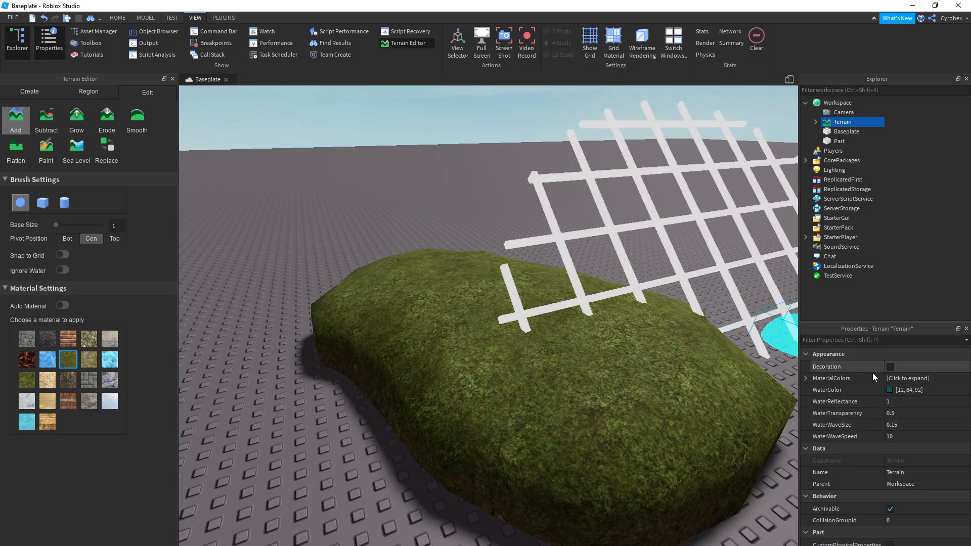
pyautogui.click(890, 368)
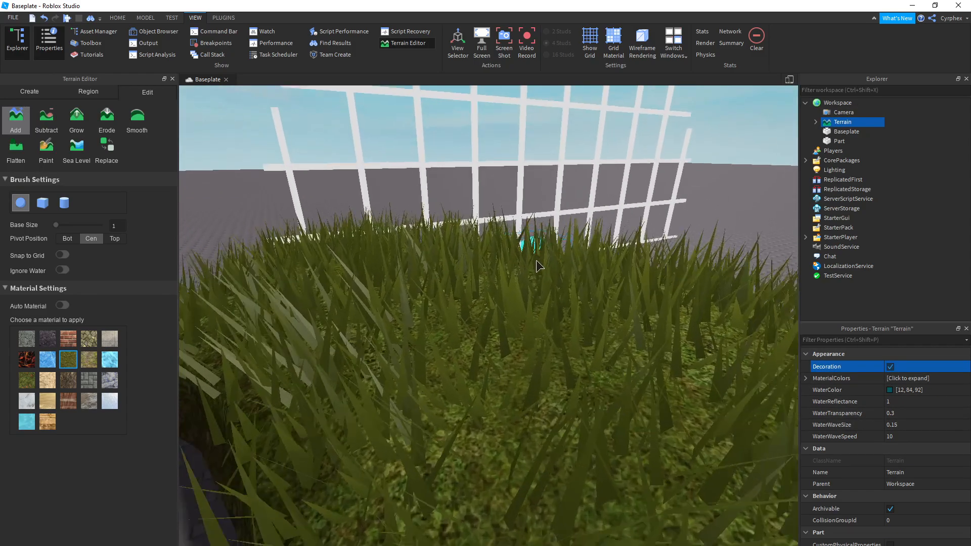
pyautogui.moveTo(537, 262); pyautogui.dragTo(537, 261, button='right')
pyautogui.scroll(-4, 537, 261)
pyautogui.moveTo(545, 361); pyautogui.dragTo(545, 360, button='right')
pyautogui.scroll(4, 545, 360)
pyautogui.scroll(-4, 545, 360)
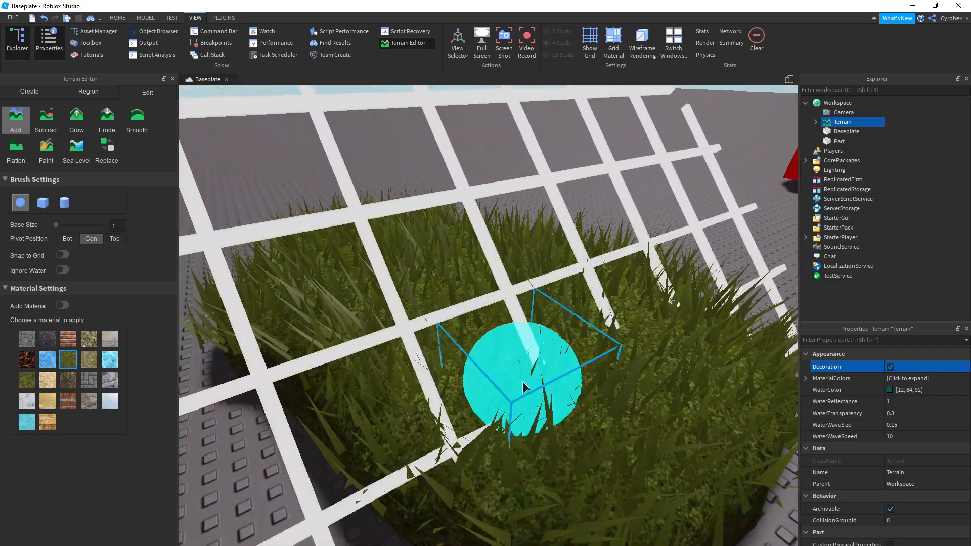
pyautogui.scroll(4, 476, 335)
pyautogui.moveTo(476, 334); pyautogui.dragTo(476, 334, button='right')
pyautogui.scroll(-3, 478, 339)
# Step: Turn the Terrain's Decoration off and back on to compare the mound with and without grass blades
pyautogui.click(891, 367)
pyautogui.click(891, 367)
pyautogui.moveTo(763, 375); pyautogui.dragTo(763, 382, button='right')
pyautogui.scroll(-4, 763, 380)
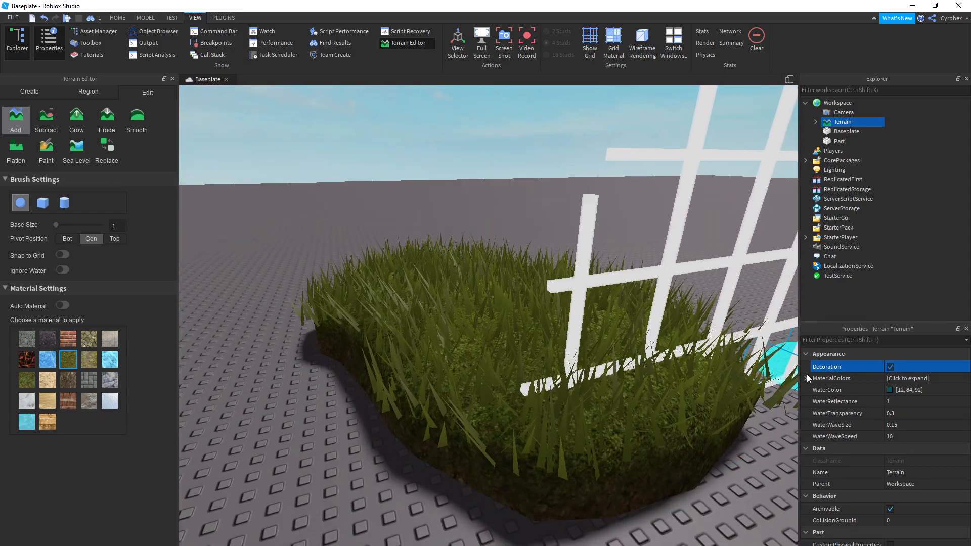
# Step: Set the Terrain's Grass material color to bright red, RGB 255, 0, 4
pyautogui.click(806, 379)
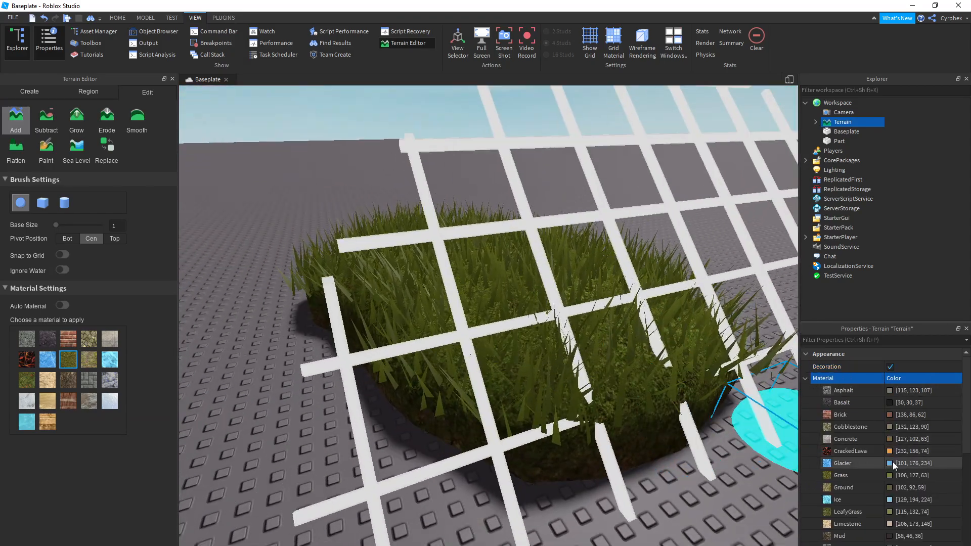
pyautogui.click(915, 475)
pyautogui.click(957, 475)
pyautogui.moveTo(506, 191); pyautogui.dragTo(222, 178)
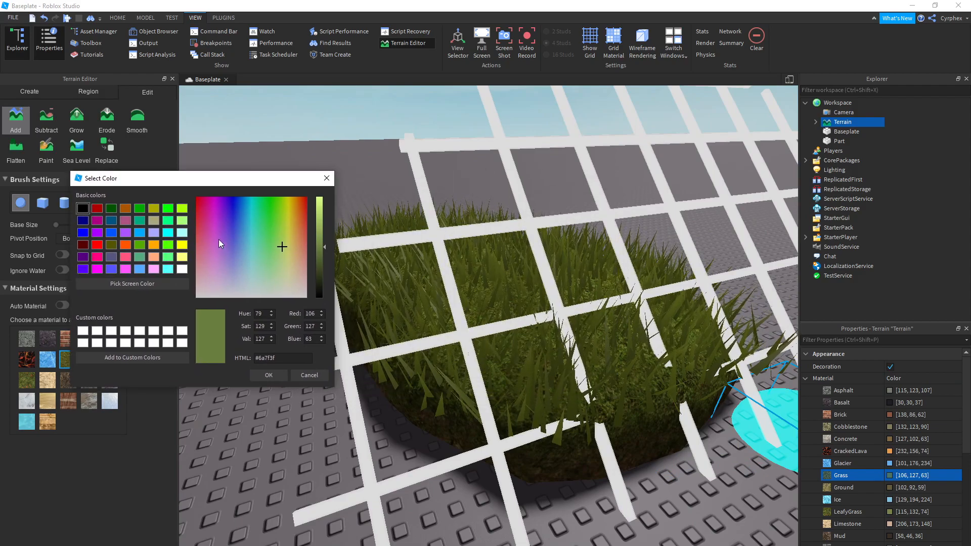
pyautogui.moveTo(320, 250); pyautogui.dragTo(187, 190)
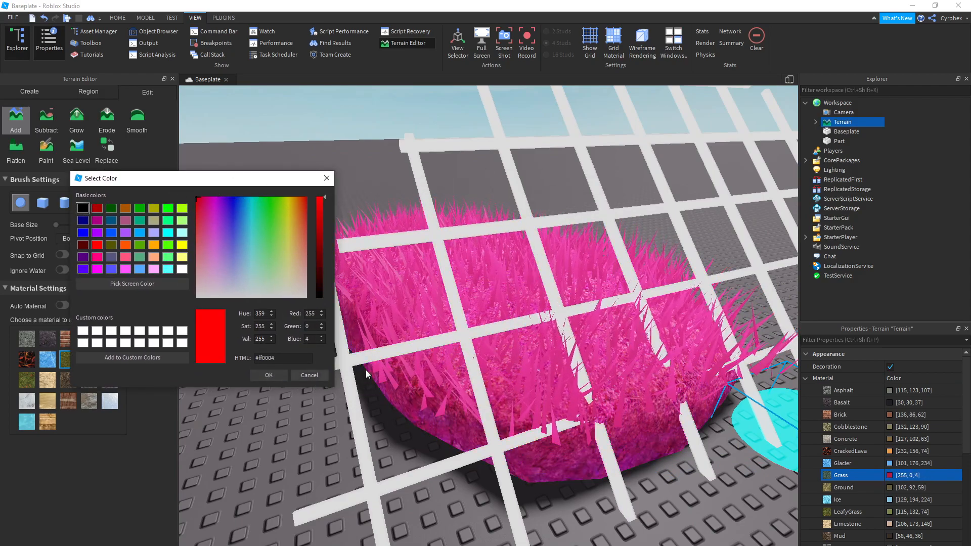
pyautogui.click(268, 375)
# Step: Undo the Grass color change, the Decoration setting and the Grass mound
pyautogui.moveTo(649, 277); pyautogui.dragTo(547, 291, button='right')
pyautogui.hotkey('ctrl', 'z')
pyautogui.press('s')
pyautogui.hotkey('ctrl', 'z')
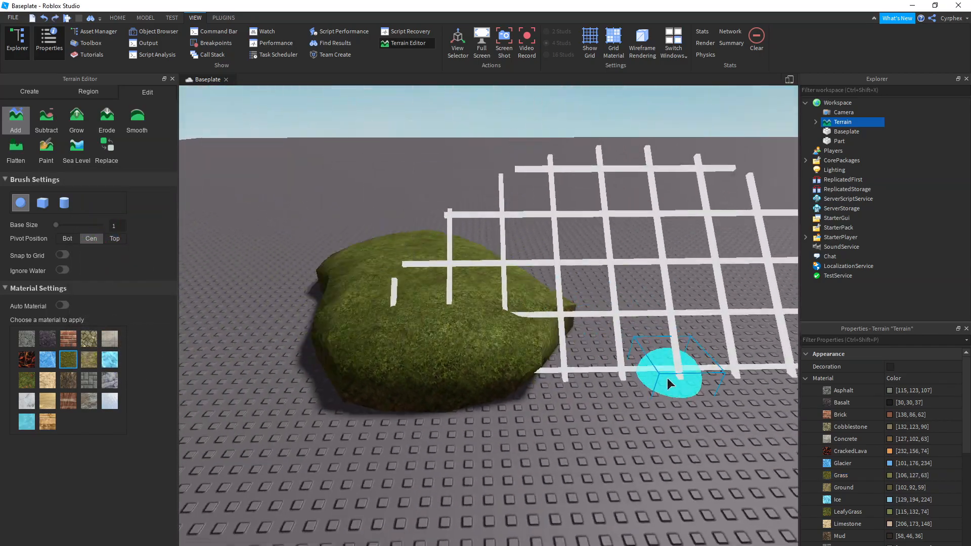
pyautogui.hotkey('ctrl', 'z')
pyautogui.moveTo(447, 325); pyautogui.dragTo(385, 324, button='right')
# Step: Reselect the Terrain object and open its WaterWaveSpeed property for editing
pyautogui.click(842, 131)
pyautogui.click(842, 122)
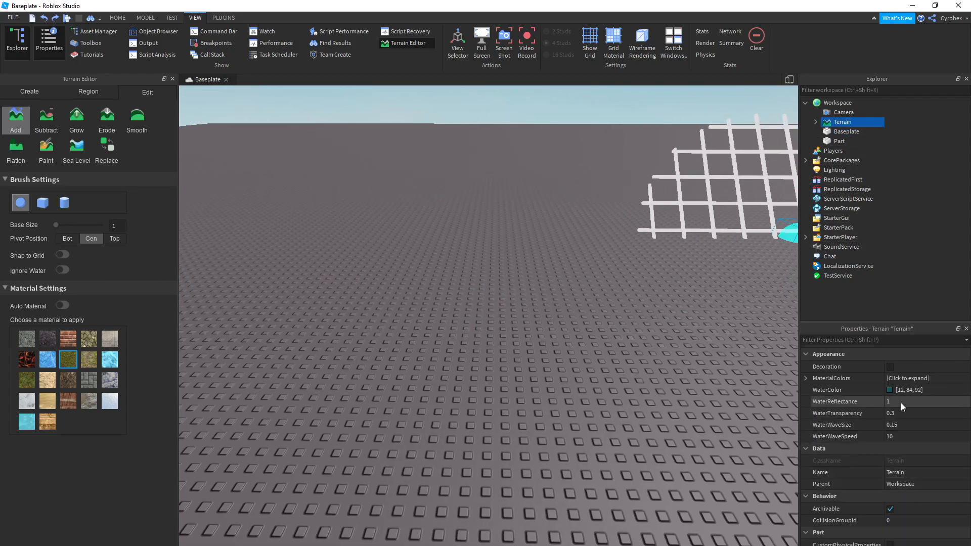
pyautogui.click(921, 438)
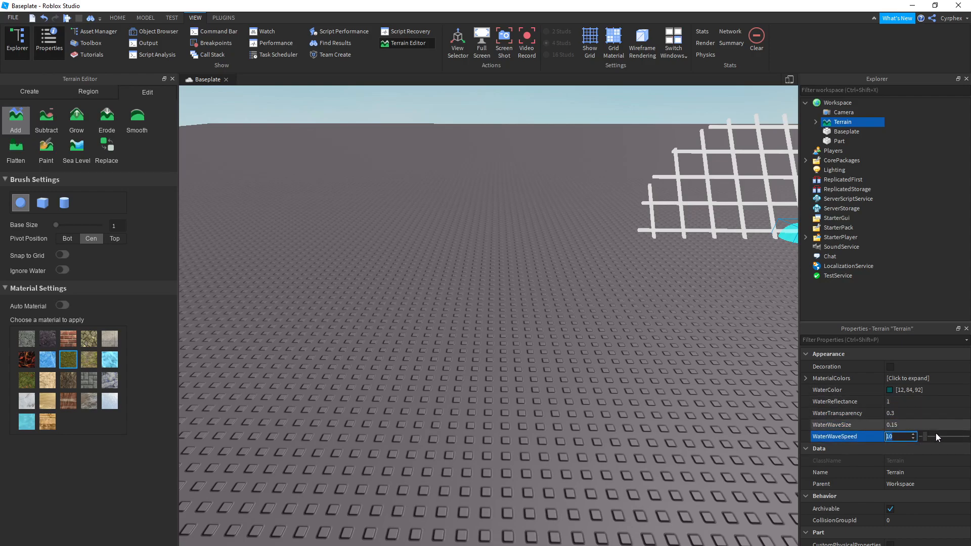
pyautogui.click(925, 438)
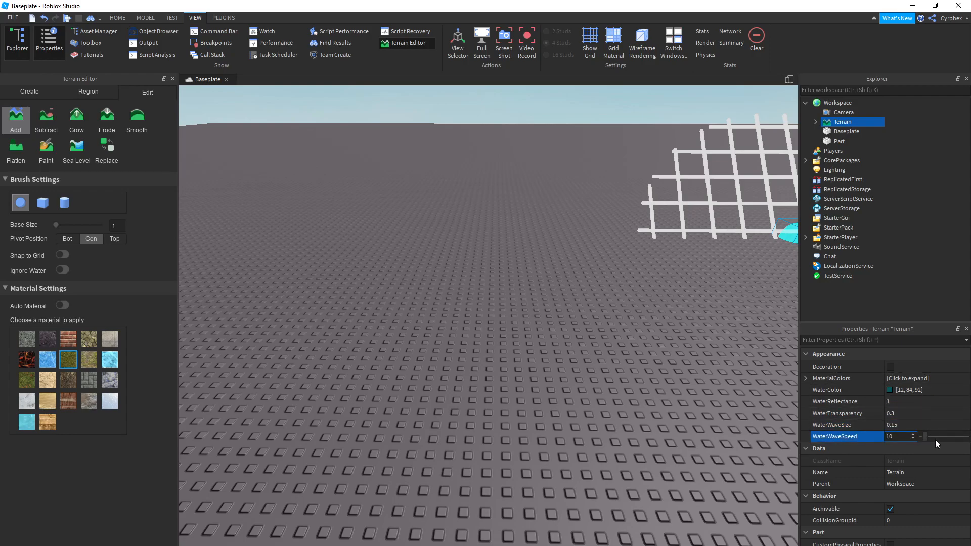
# Step: Close the Terrain Editor and return to the general building tools
pyautogui.click(173, 79)
pyautogui.click(117, 18)
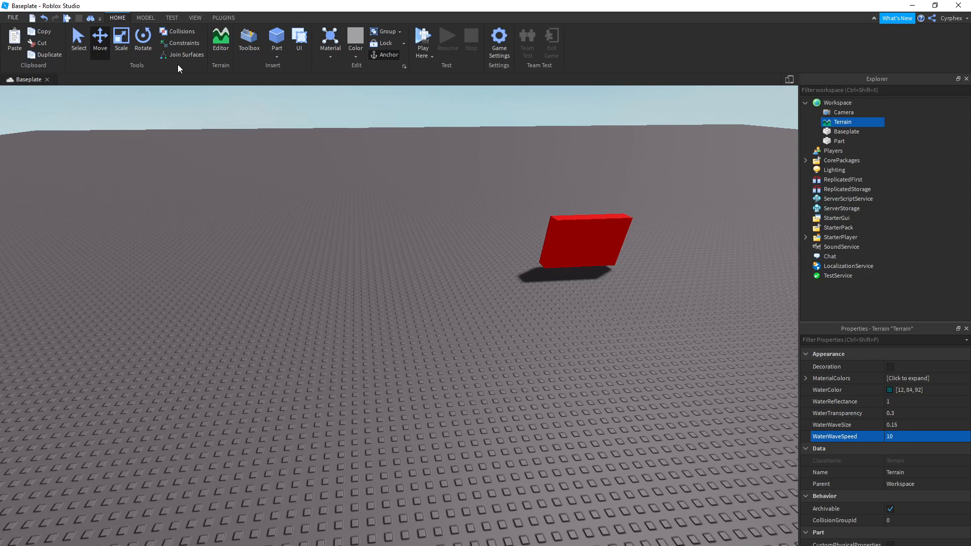
pyautogui.click(145, 18)
pyautogui.click(169, 17)
pyautogui.click(144, 19)
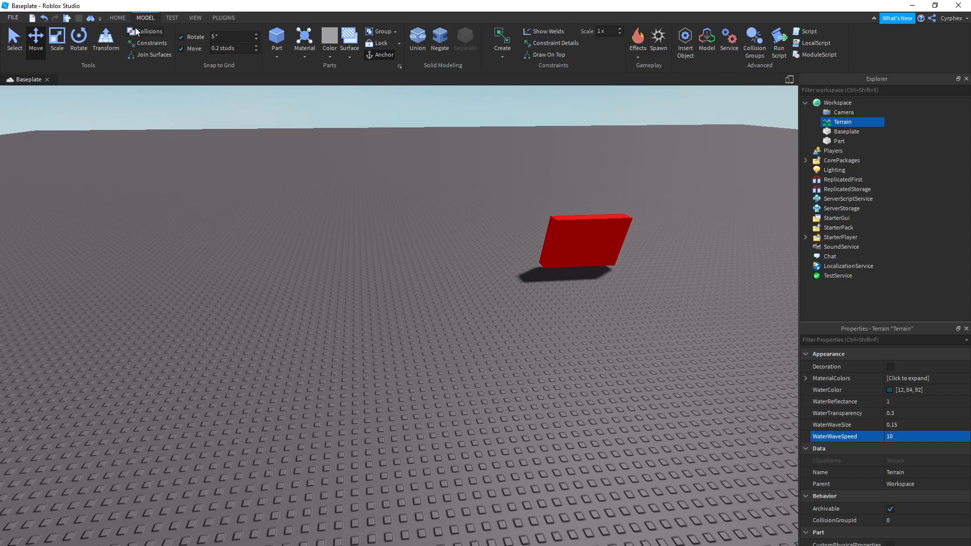
pyautogui.click(117, 18)
# Step: Insert a SpawnLocation and place it on the baseplate in front of the red wall, at about 26.2, 0.5, -16.2
pyautogui.click(145, 18)
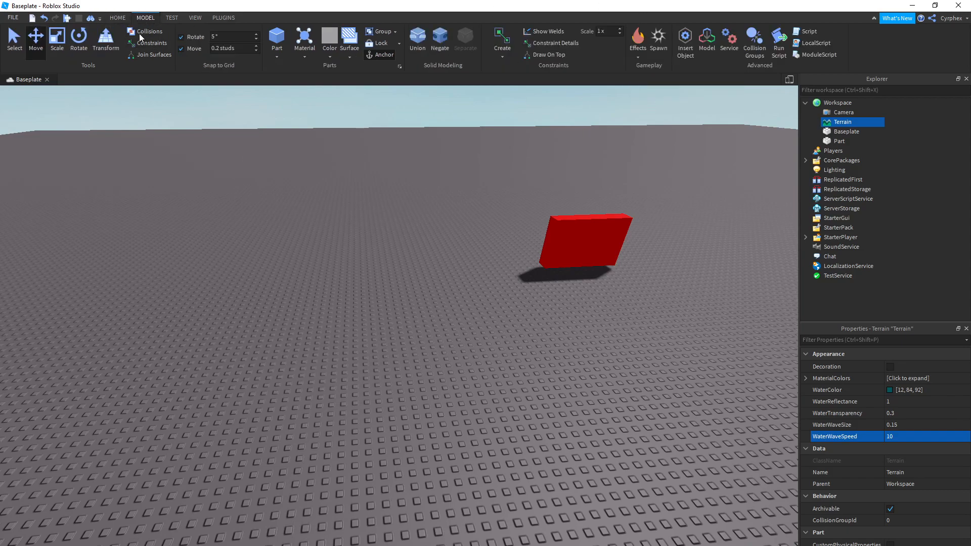
pyautogui.click(659, 41)
pyautogui.moveTo(362, 330)
pyautogui.mouseDown()
pyautogui.moveTo(432, 449)
pyautogui.moveTo(358, 427)
pyautogui.moveTo(403, 365)
pyautogui.moveTo(366, 402)
pyautogui.moveTo(353, 342)
pyautogui.mouseUp()
pyautogui.moveTo(352, 342); pyautogui.dragTo(352, 342, button='right')
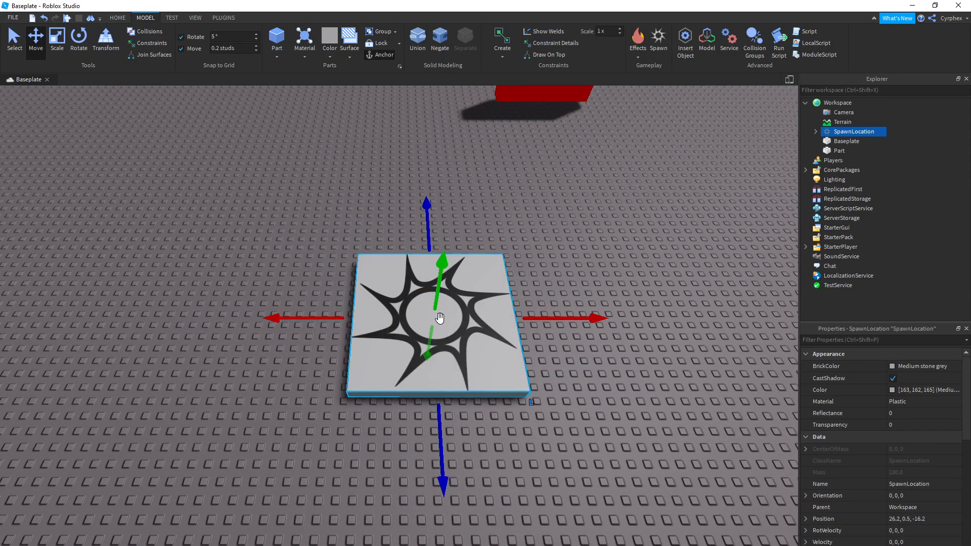
# Step: Move the SpawnLocation to a far area of the baseplate, at about 126.8, 0.5, 207.4
pyautogui.scroll(-3, 350, 203)
pyautogui.moveTo(350, 204); pyautogui.dragTo(348, 202, button='right')
pyautogui.scroll(-5, 348, 203)
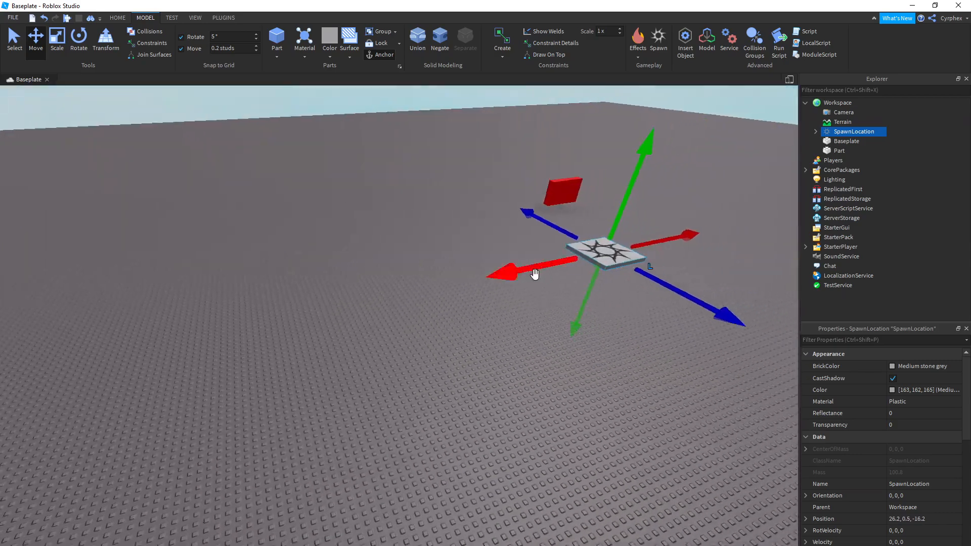
pyautogui.moveTo(572, 236); pyautogui.dragTo(351, 194)
pyautogui.moveTo(177, 156); pyautogui.dragTo(155, 131)
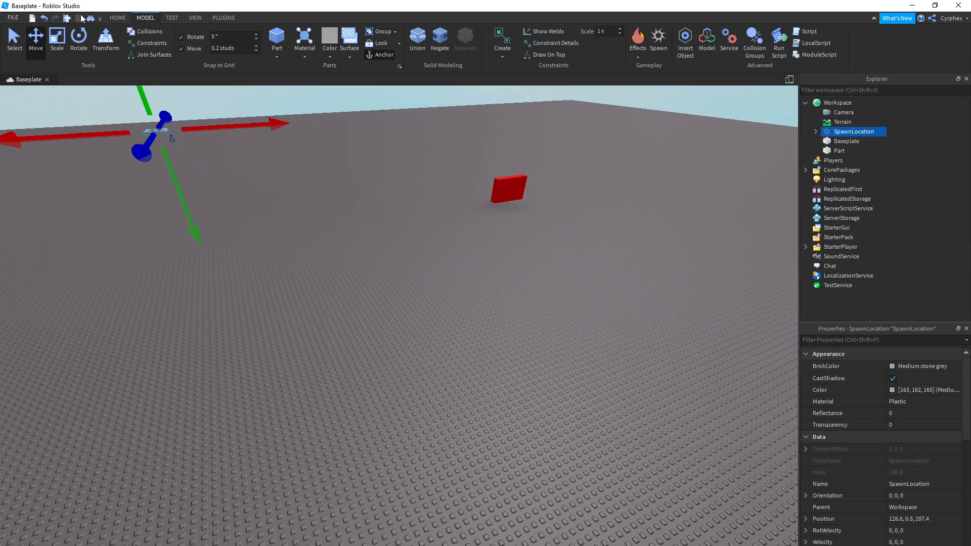
# Step: Playtest the place to check where the character spawns, walk and jump on the spawn pad, and stop the test
pyautogui.click(65, 18)
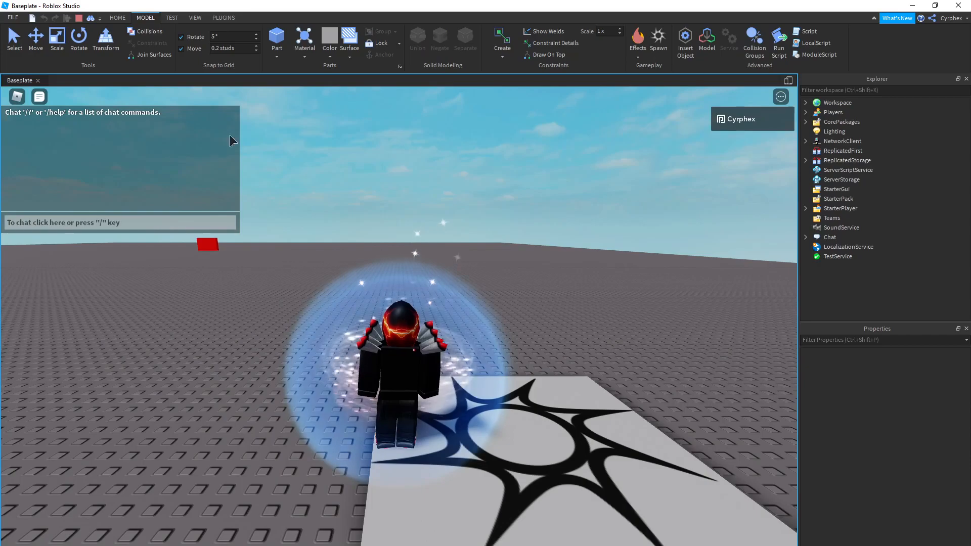
pyautogui.moveTo(442, 320); pyautogui.dragTo(441, 321, button='right')
pyautogui.press('a')
pyautogui.scroll(-1, 442, 321)
pyautogui.press('space')
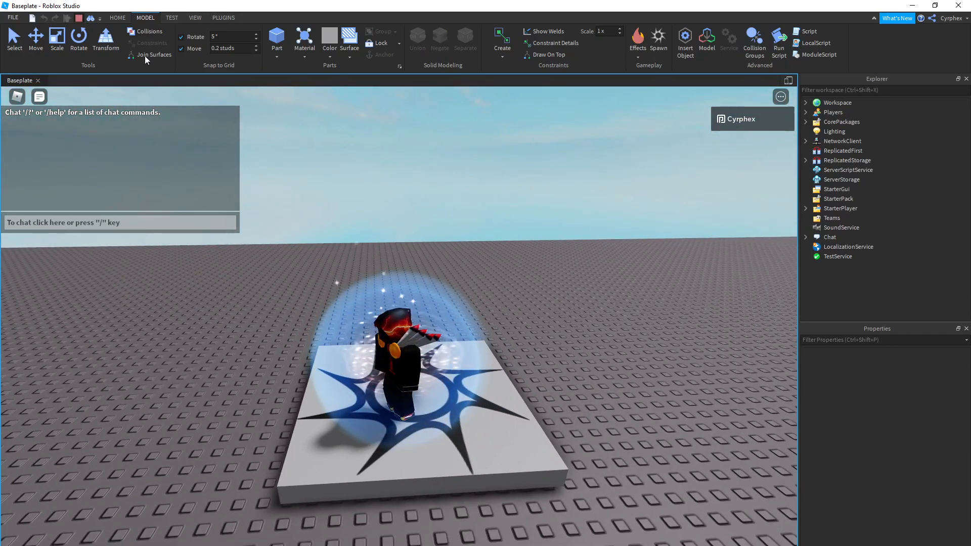
pyautogui.hotkey('shift', 'F5')
# Step: Move the SpawnLocation closer on the baseplate, to about 51.8, 0.5, -53.6
pyautogui.moveTo(490, 286); pyautogui.dragTo(301, 220, button='right')
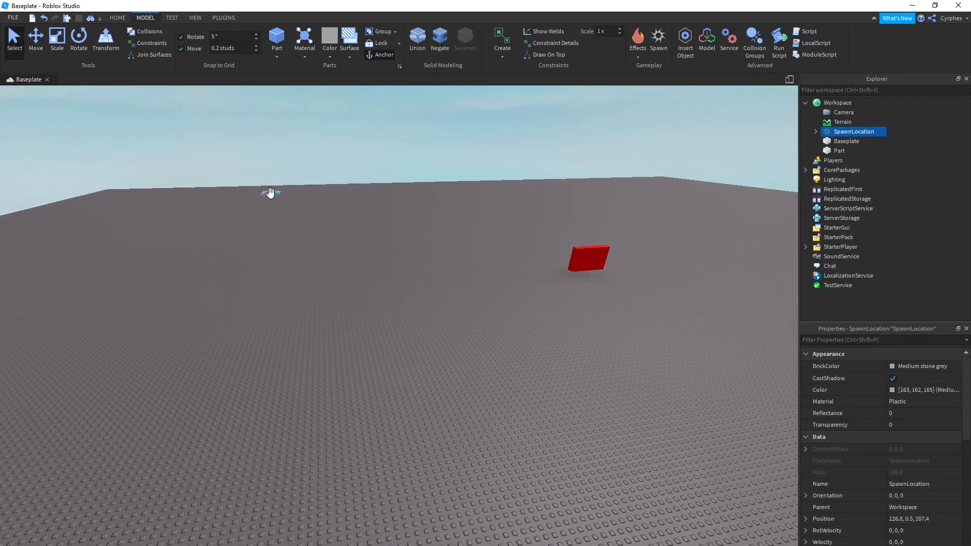
pyautogui.moveTo(270, 193); pyautogui.dragTo(369, 263)
pyautogui.moveTo(334, 232); pyautogui.dragTo(368, 263, button='right')
pyautogui.moveTo(368, 263); pyautogui.dragTo(258, 405)
pyautogui.moveTo(366, 383); pyautogui.dragTo(372, 355, button='right')
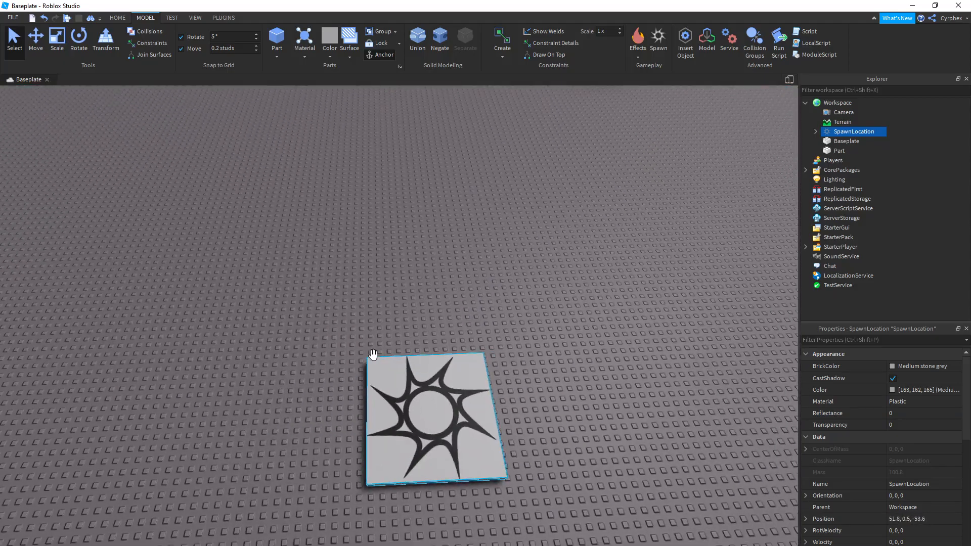
pyautogui.scroll(5, 373, 355)
pyautogui.scroll(-4, 379, 358)
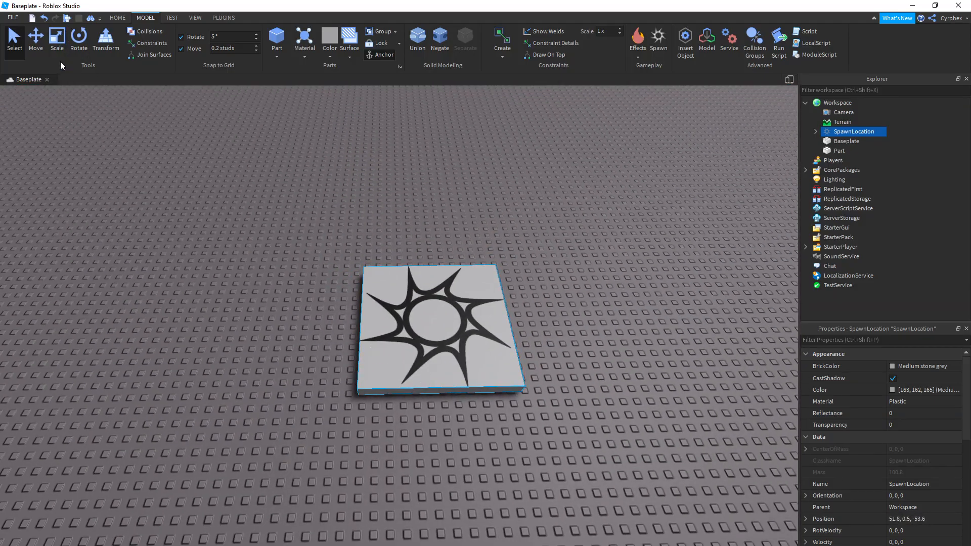
# Step: Delete the Decal inside the SpawnLocation
pyautogui.click(36, 40)
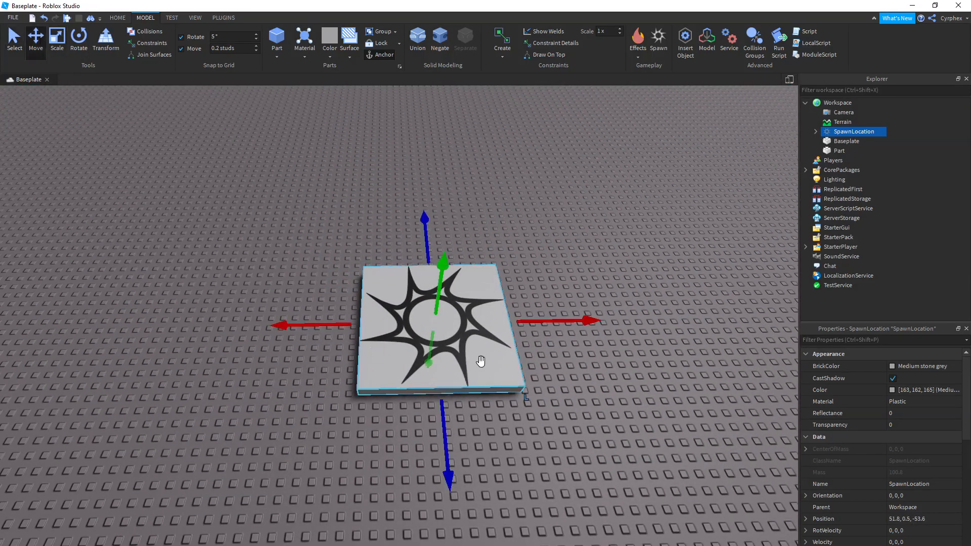
pyautogui.scroll(3, 396, 303)
pyautogui.moveTo(397, 304); pyautogui.dragTo(391, 282, button='right')
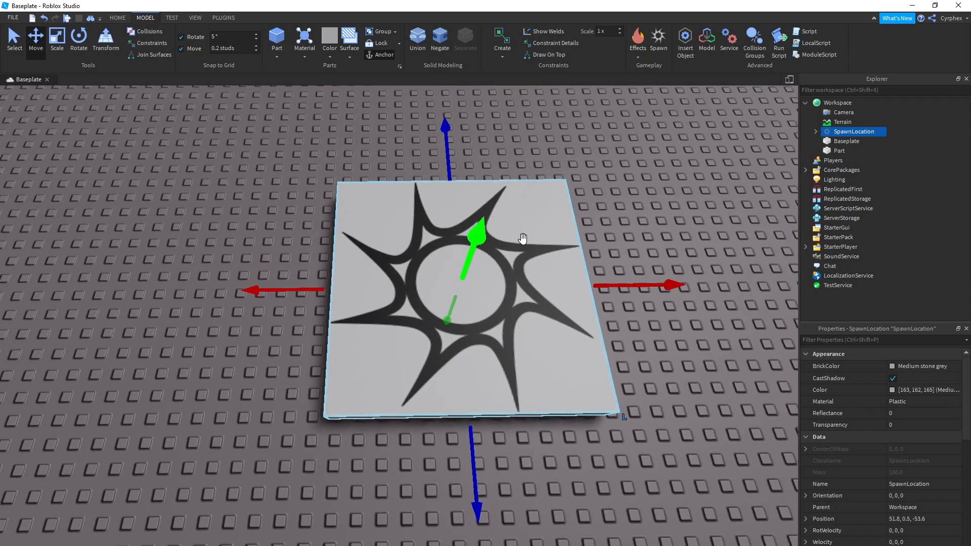
pyautogui.click(816, 132)
pyautogui.click(838, 144)
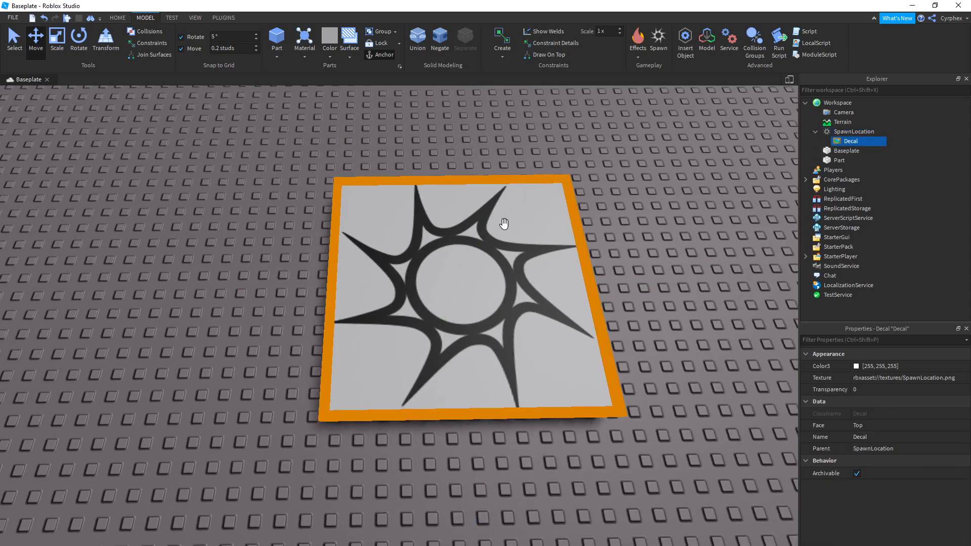
pyautogui.press('Delete')
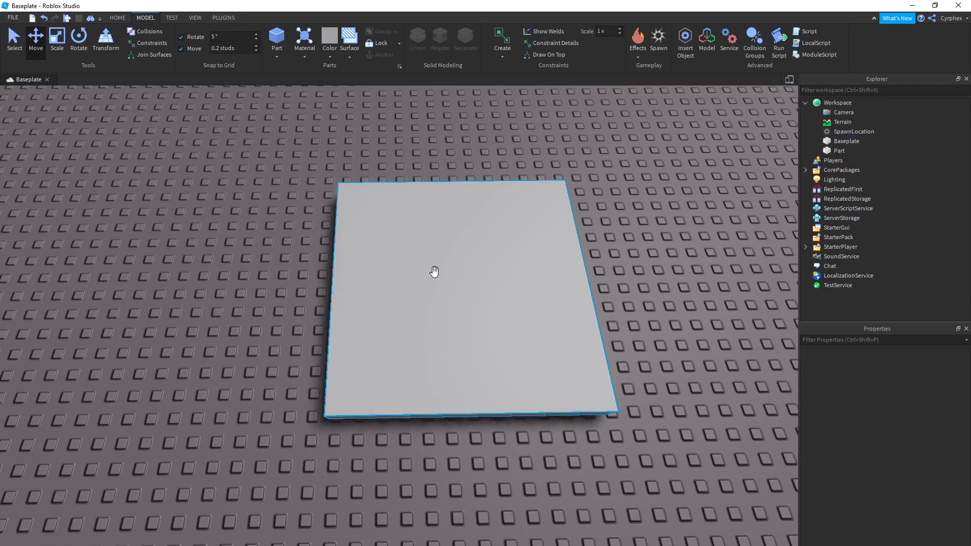
# Step: Set the SpawnLocation's Transparency to 1
pyautogui.click(434, 263)
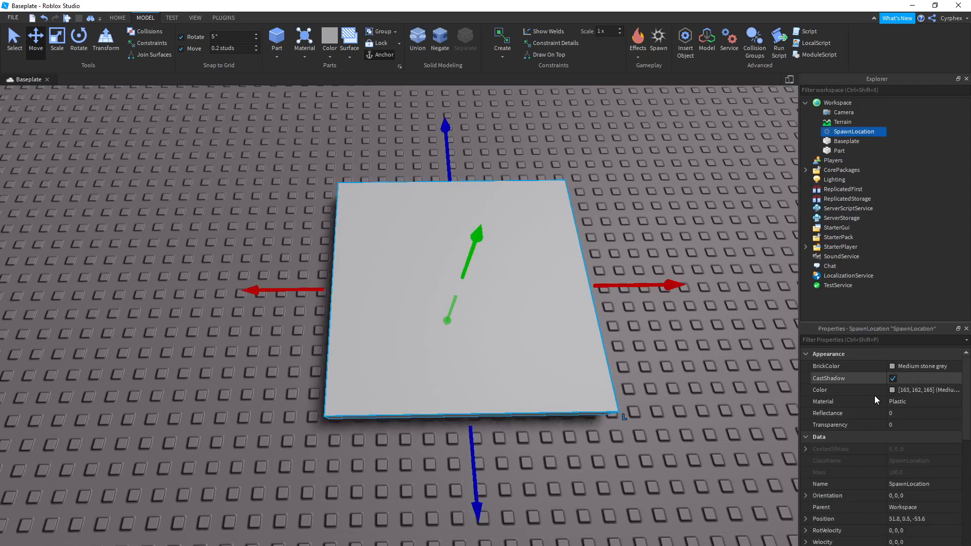
pyautogui.click(907, 423)
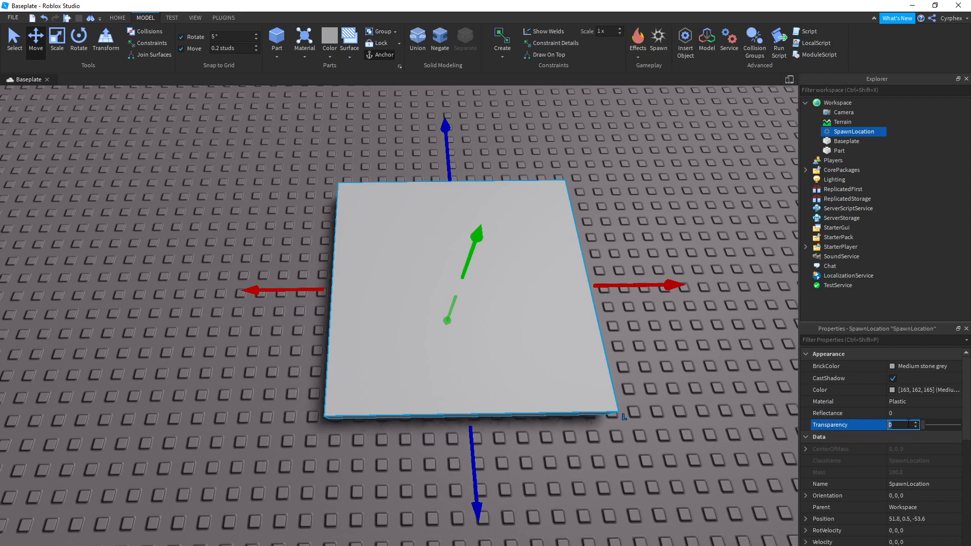
pyautogui.write('1')
pyautogui.press('Return')
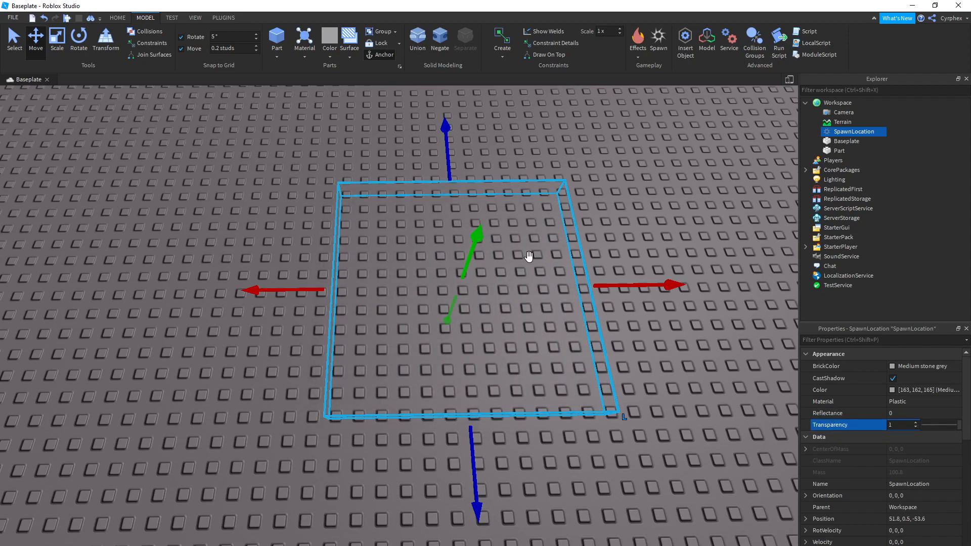
# Step: Turn off CanCollide for the invisible SpawnLocation, deselect it and select it again
pyautogui.moveTo(560, 273); pyautogui.dragTo(560, 261, button='right')
pyautogui.scroll(-5, 891, 499)
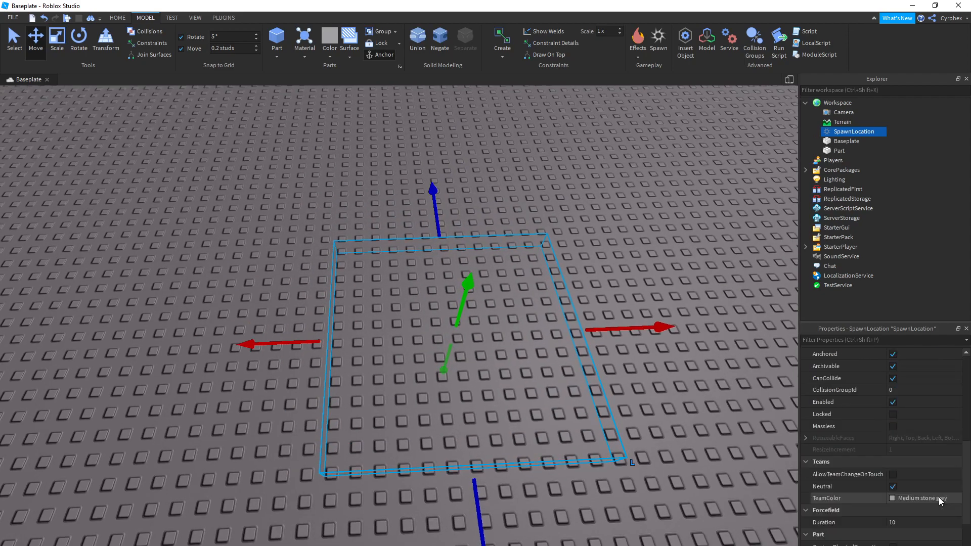
pyautogui.click(893, 379)
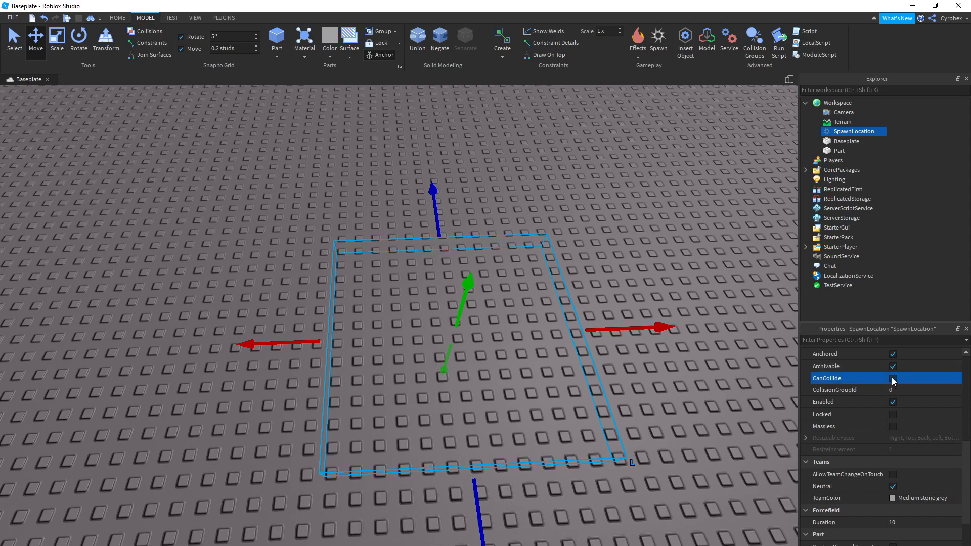
pyautogui.click(273, 192)
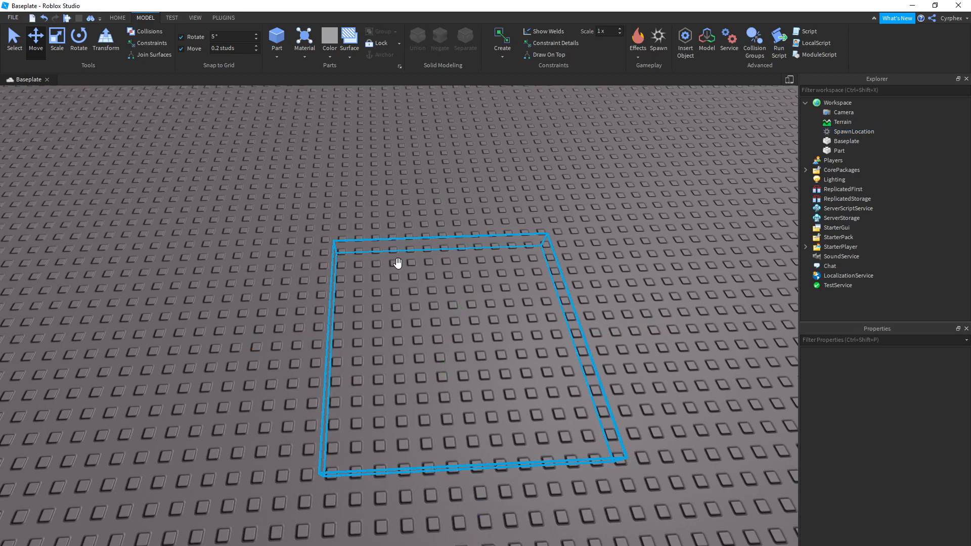
pyautogui.click(406, 397)
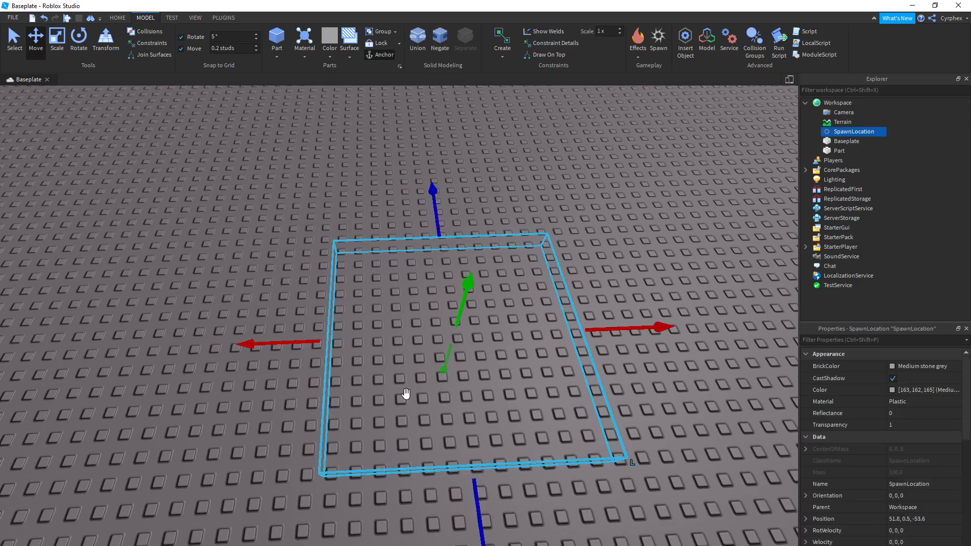
# Step: Move the invisible SpawnLocation far across the baseplate, to about 77, 0.5, 183
pyautogui.scroll(-3, 351, 275)
pyautogui.click(466, 369)
pyautogui.scroll(5, 462, 362)
pyautogui.press('o')
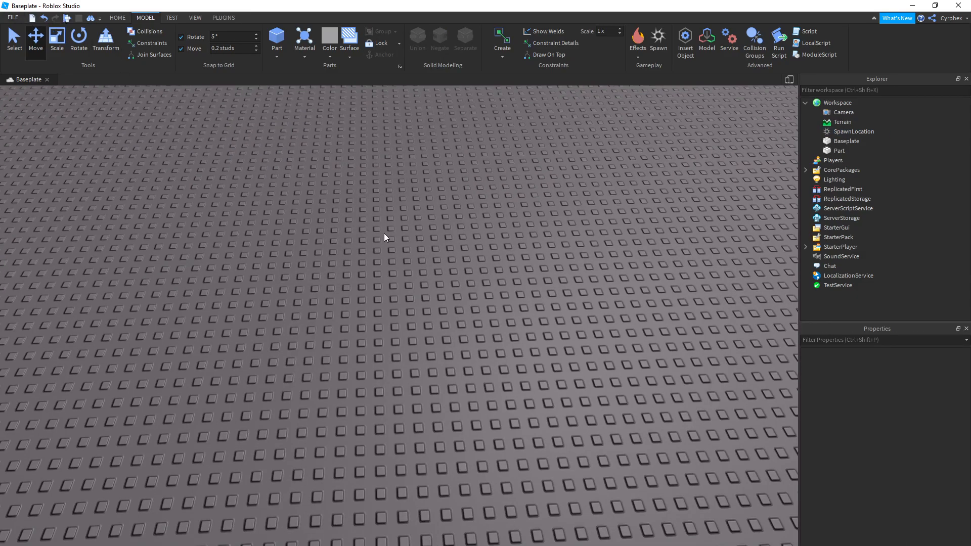
pyautogui.click(412, 317)
pyautogui.scroll(-5, 385, 238)
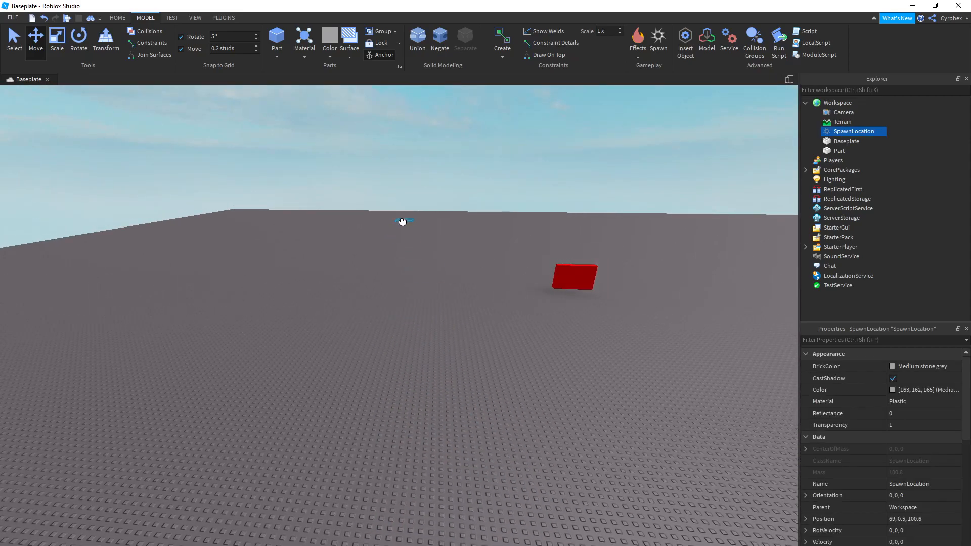
pyautogui.moveTo(402, 222); pyautogui.dragTo(404, 221)
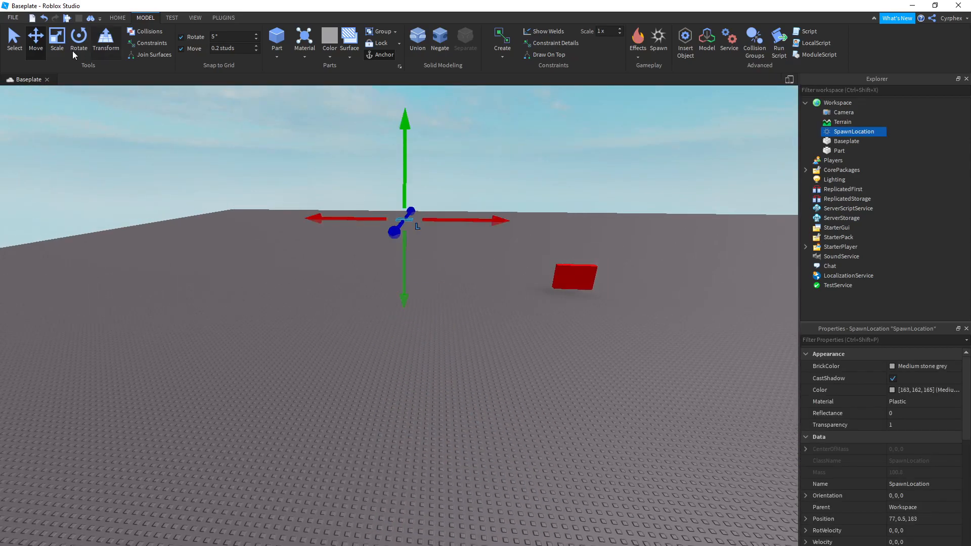
# Step: Playtest spawning on the invisible SpawnLocation, walk the character forward, and stop the test
pyautogui.press('d')
pyautogui.click(66, 20)
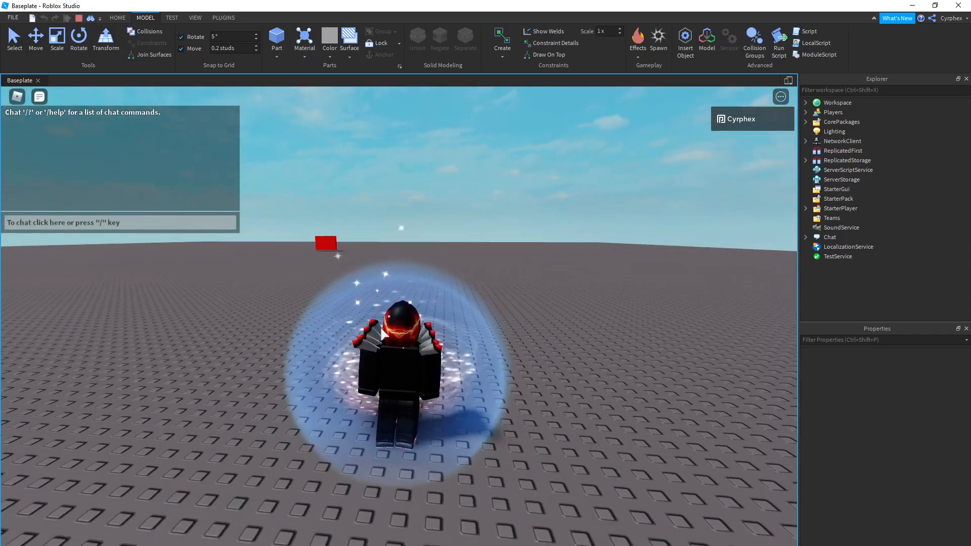
pyautogui.moveTo(381, 328); pyautogui.dragTo(399, 328, button='right')
pyautogui.press('w')
pyautogui.scroll(-2, 381, 328)
pyautogui.press('w')
pyautogui.scroll(2, 399, 328)
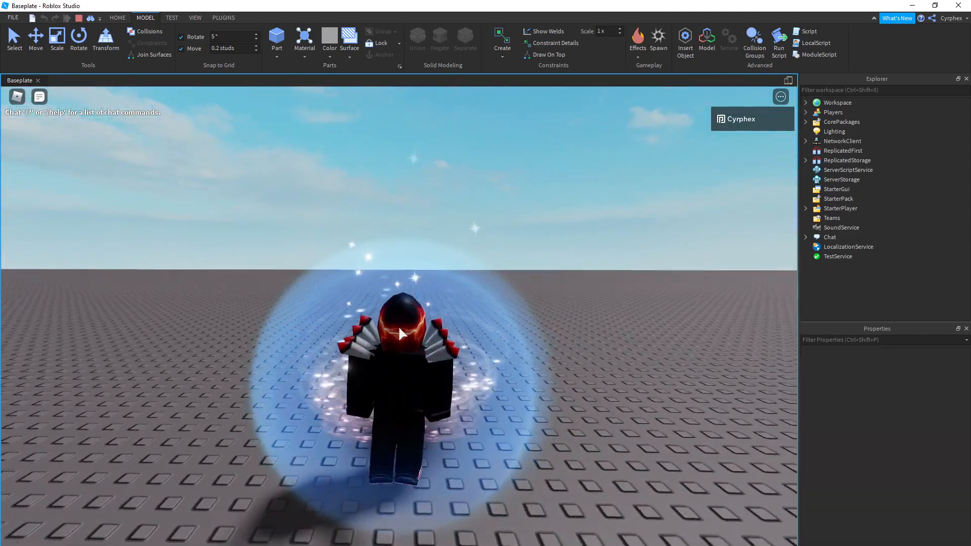
pyautogui.scroll(-1, 399, 327)
pyautogui.click(78, 19)
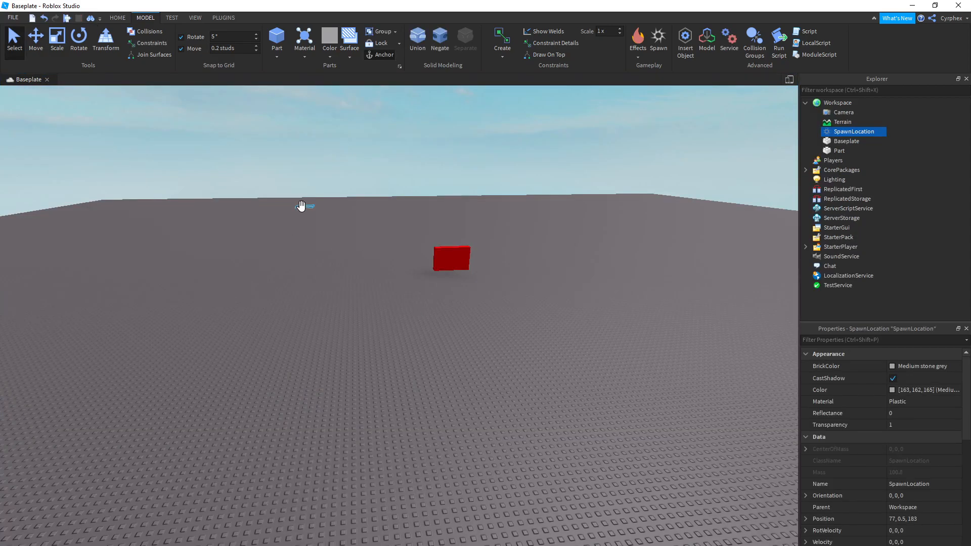
# Step: Bring the invisible SpawnLocation nearer to the camera and delete it from the Workspace
pyautogui.moveTo(542, 425); pyautogui.dragTo(370, 469)
pyautogui.moveTo(371, 469); pyautogui.dragTo(377, 460, button='right')
pyautogui.scroll(3, 380, 430)
pyautogui.scroll(-2, 471, 342)
pyautogui.moveTo(449, 336); pyautogui.dragTo(450, 334, button='right')
pyautogui.moveTo(531, 344); pyautogui.dragTo(532, 346, button='right')
pyautogui.scroll(-1, 430, 308)
pyautogui.press('Delete')
pyautogui.moveTo(459, 312); pyautogui.dragTo(458, 309, button='right')
pyautogui.click(638, 58)
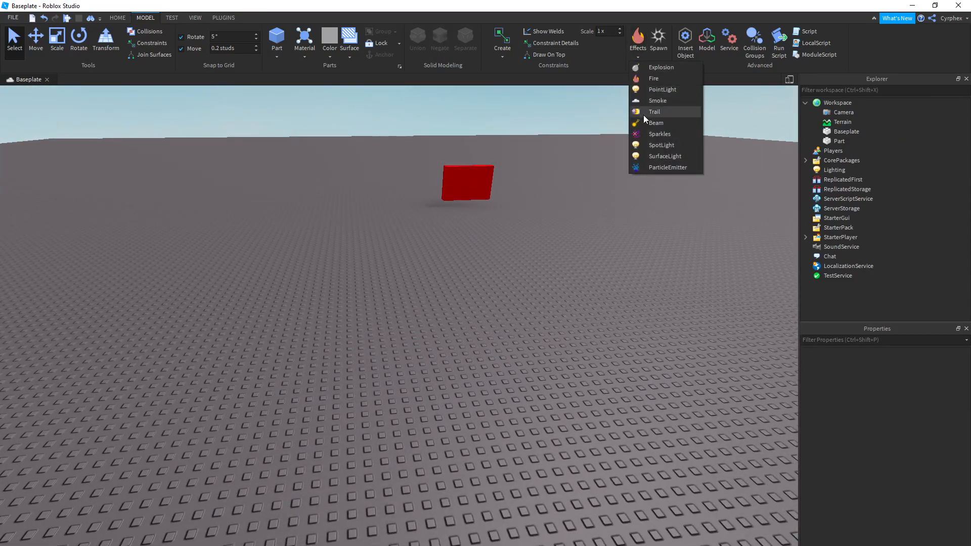
pyautogui.click(638, 50)
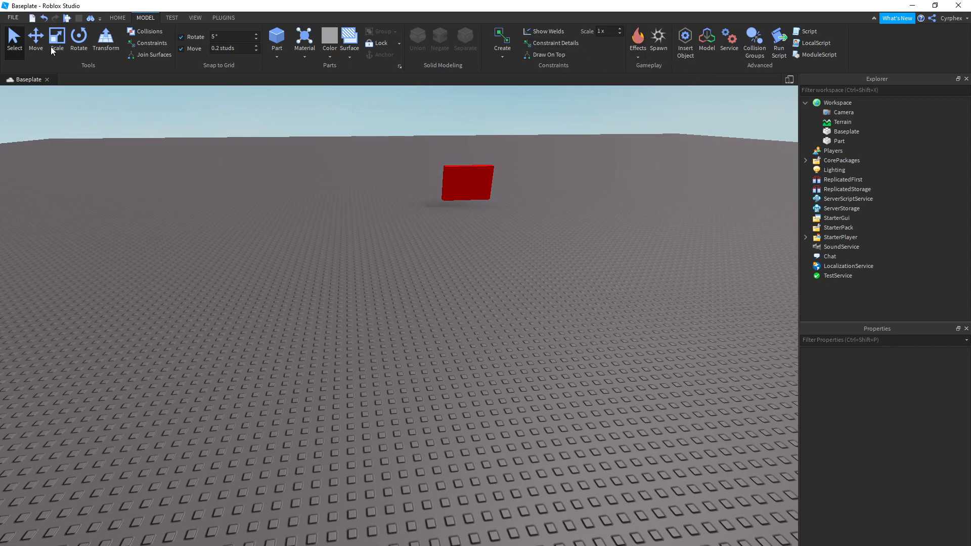
# Step: Select the Lighting service to show its properties
pyautogui.moveTo(459, 313); pyautogui.dragTo(460, 314, button='right')
pyautogui.scroll(5, 460, 313)
pyautogui.click(833, 170)
# Step: Examine the red wall's shadow up close and look through the Lighting service's properties
pyautogui.scroll(-8, 543, 287)
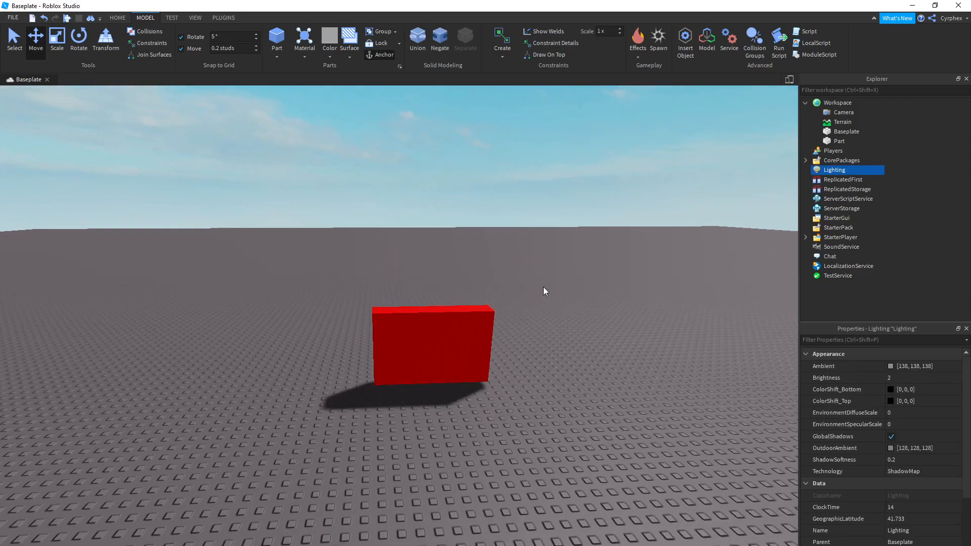
pyautogui.scroll(5, 474, 342)
pyautogui.scroll(5, 363, 418)
pyautogui.scroll(-7, 354, 402)
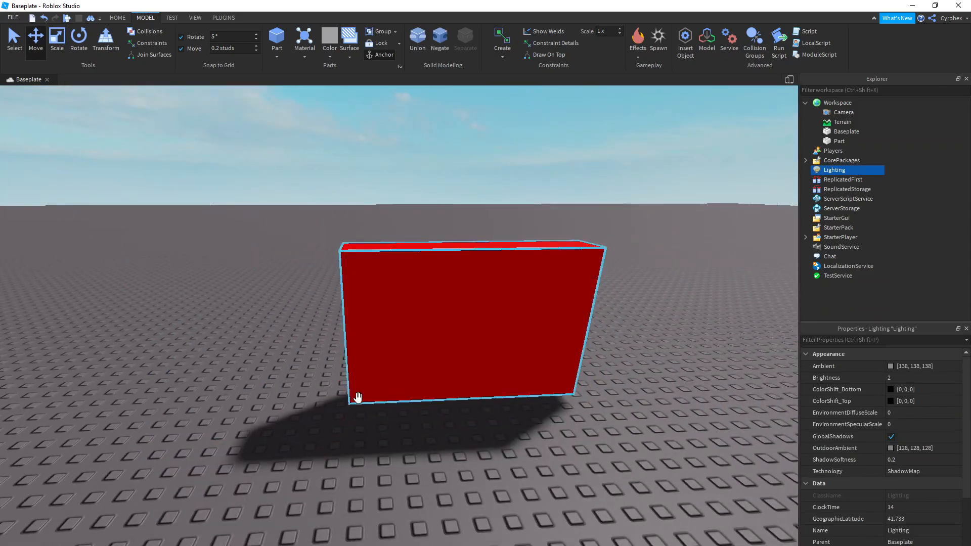
pyautogui.moveTo(323, 394); pyautogui.dragTo(442, 327, button='right')
pyautogui.scroll(-3, 428, 308)
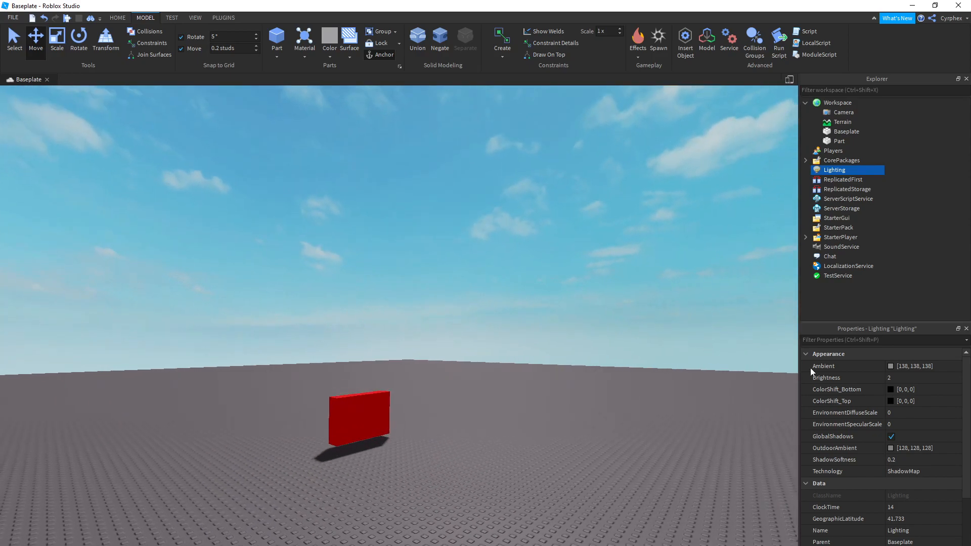
pyautogui.scroll(-3, 867, 451)
pyautogui.scroll(3, 875, 456)
pyautogui.scroll(-3, 821, 454)
# Step: Examine the sun in the sky and compare its direction with the shadow under the red wall
pyautogui.press('w')
pyautogui.moveTo(599, 245); pyautogui.dragTo(596, 327, button='right')
pyautogui.press('w')
pyautogui.press('s')
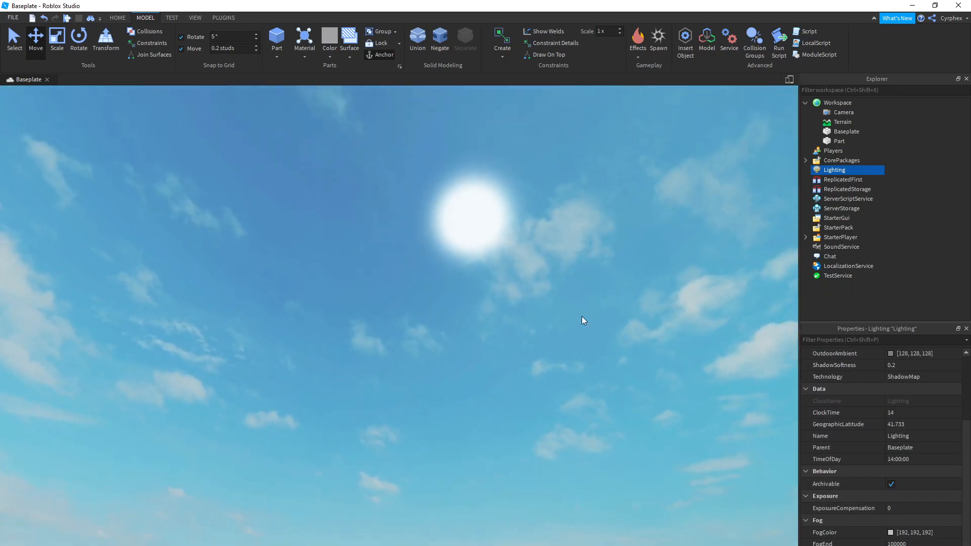
pyautogui.moveTo(363, 519); pyautogui.dragTo(461, 310, button='right')
pyautogui.moveTo(476, 255); pyautogui.dragTo(418, 262, button='right')
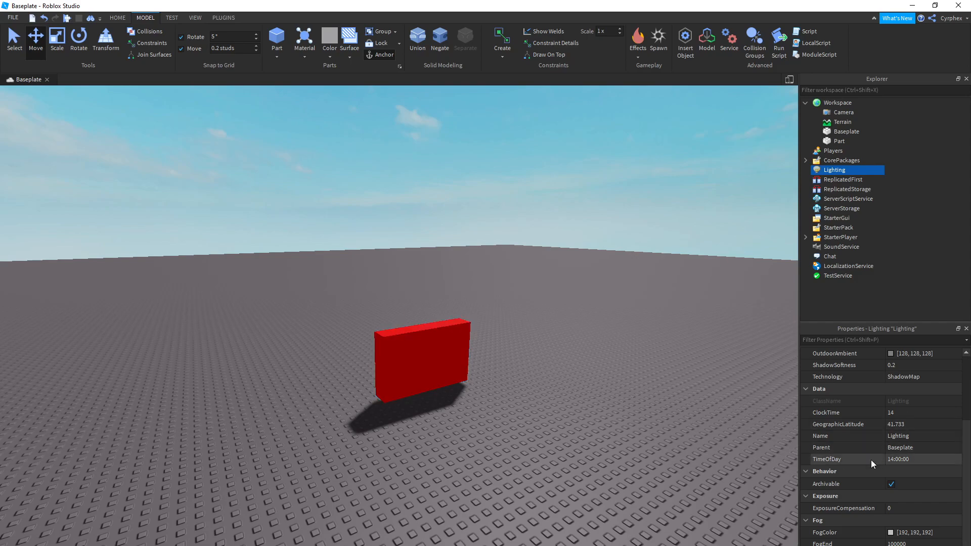
pyautogui.moveTo(454, 372); pyautogui.dragTo(516, 290, button='right')
pyautogui.moveTo(462, 321); pyautogui.dragTo(462, 321, button='right')
pyautogui.scroll(-2, 450, 315)
pyautogui.scroll(4, 445, 315)
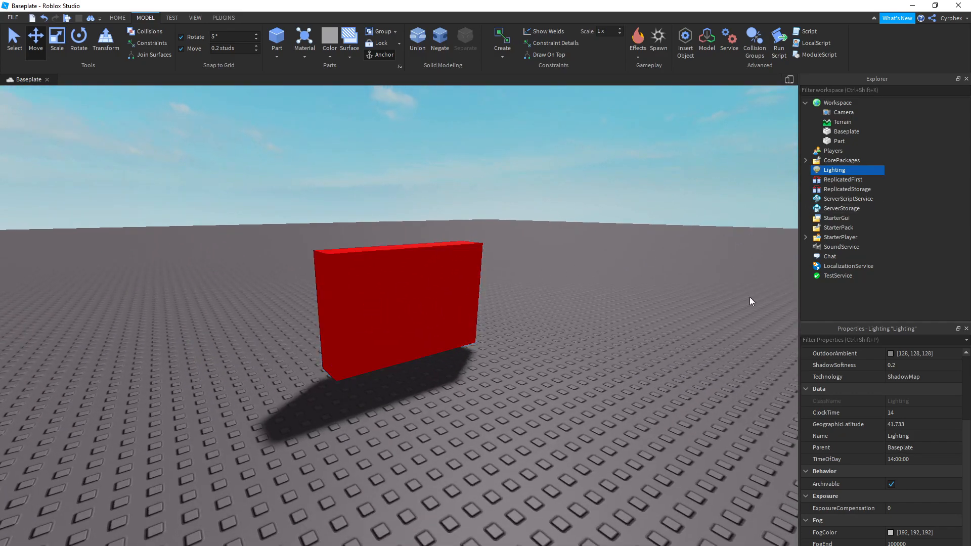
# Step: Try a purple Ambient color of 140, 0, 255 for Lighting, keeping the color dialog clear of the red wall
pyautogui.scroll(3, 876, 410)
pyautogui.click(897, 366)
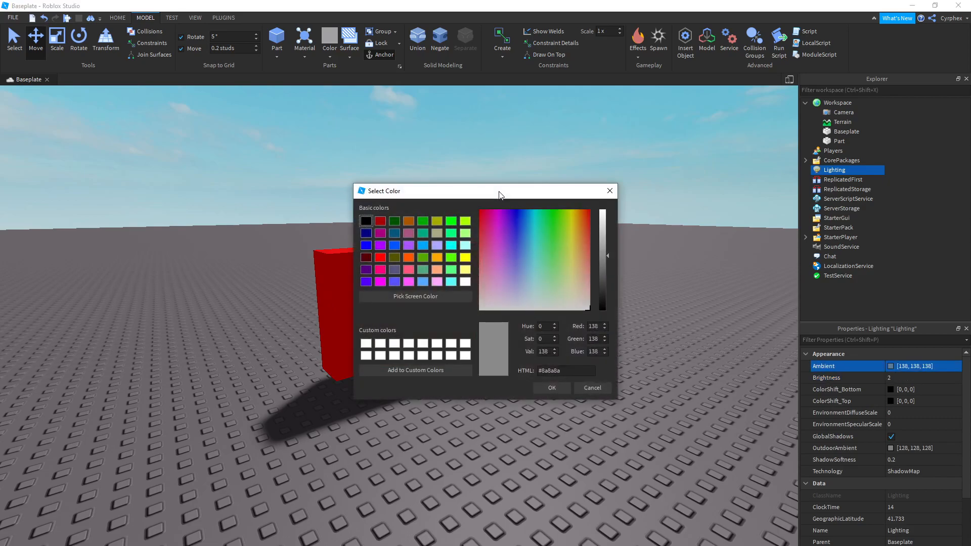
pyautogui.moveTo(496, 191); pyautogui.dragTo(237, 181)
pyautogui.moveTo(338, 245)
pyautogui.mouseDown()
pyautogui.moveTo(342, 213)
pyautogui.moveTo(347, 248)
pyautogui.moveTo(336, 259)
pyautogui.moveTo(339, 234)
pyautogui.mouseUp()
pyautogui.moveTo(293, 177); pyautogui.dragTo(117, 159)
pyautogui.moveTo(167, 213); pyautogui.dragTo(166, 174)
pyautogui.moveTo(134, 162); pyautogui.dragTo(258, 167)
pyautogui.moveTo(243, 190); pyautogui.dragTo(191, 132)
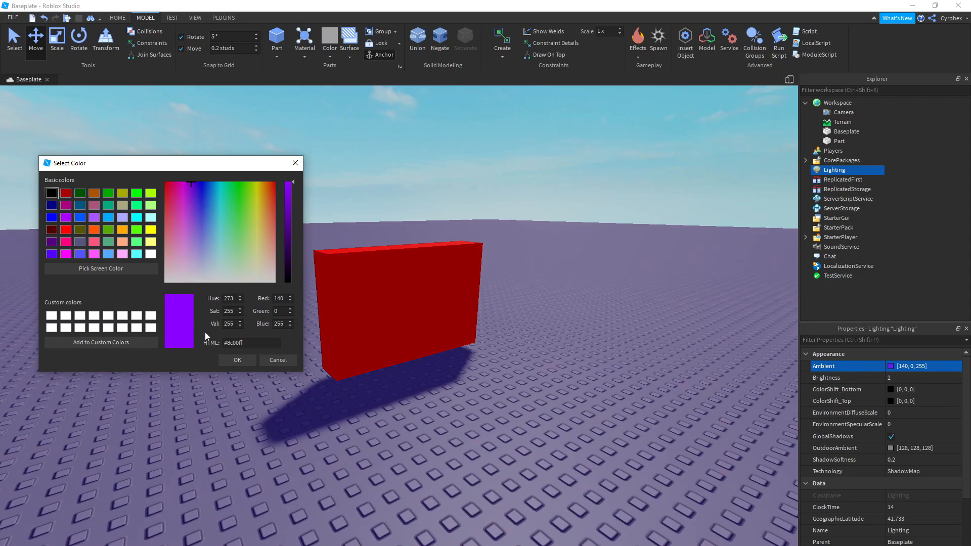
pyautogui.click(241, 360)
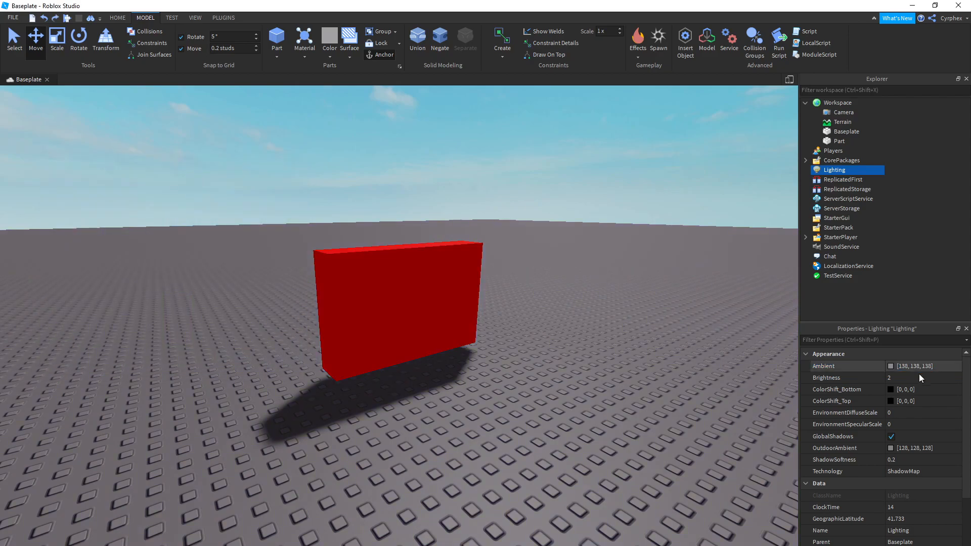
# Step: Try a red Ambient color of 255, 0, 0 for Lighting and view the scene and sky with it
pyautogui.click(892, 367)
pyautogui.moveTo(557, 230); pyautogui.dragTo(595, 193)
pyautogui.moveTo(603, 228); pyautogui.dragTo(595, 162)
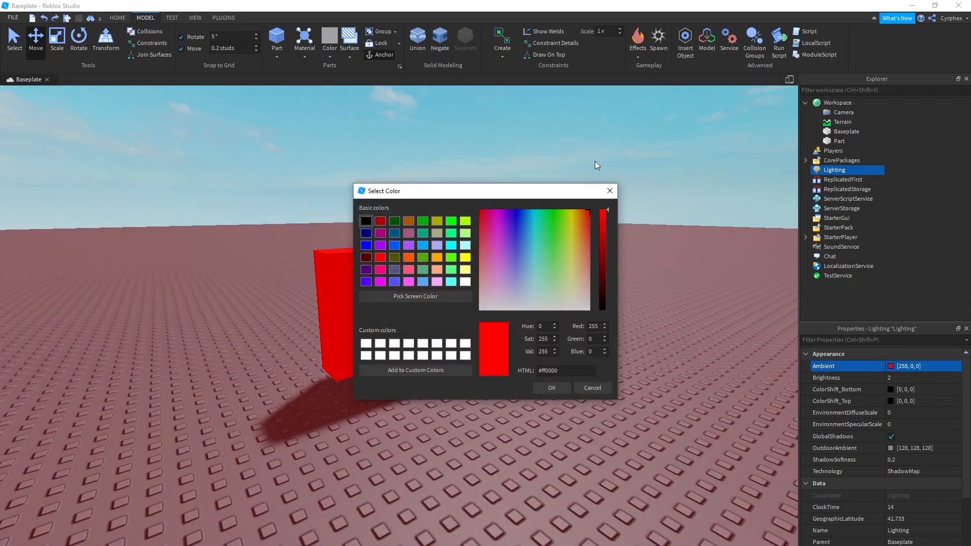
pyautogui.click(550, 388)
pyautogui.moveTo(514, 375); pyautogui.dragTo(514, 374, button='right')
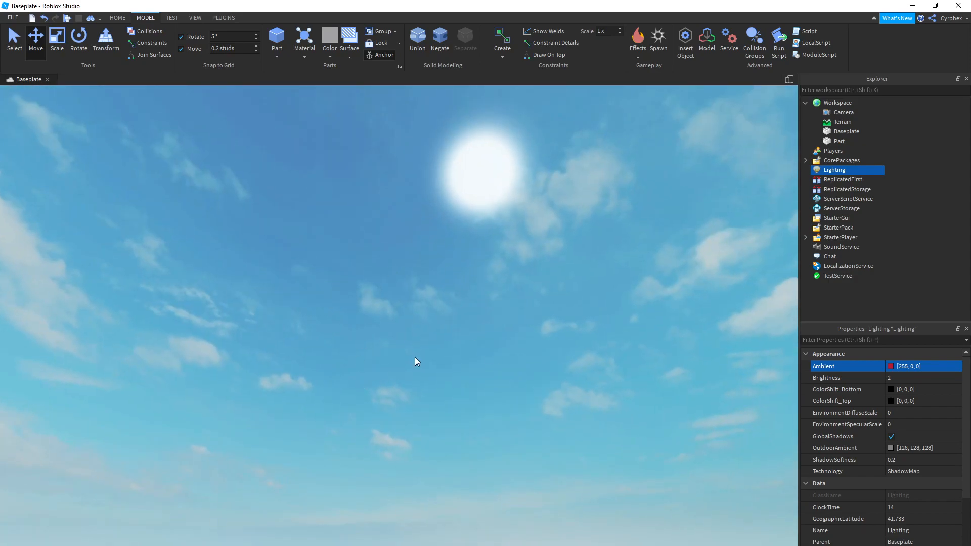
pyautogui.moveTo(444, 294); pyautogui.dragTo(445, 293, button='right')
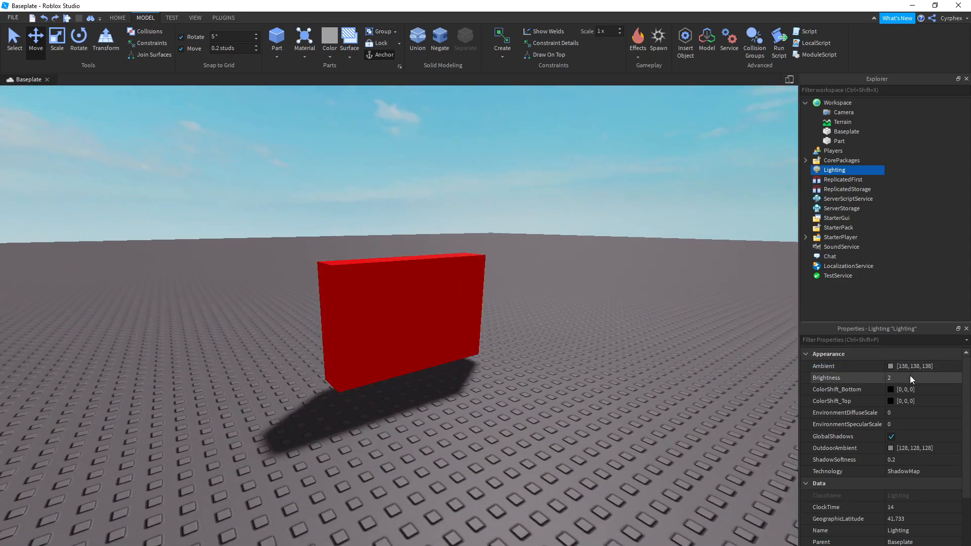
# Step: Try a higher Brightness for Lighting, reduce it to 0, and view the red wall and sky
pyautogui.click(910, 376)
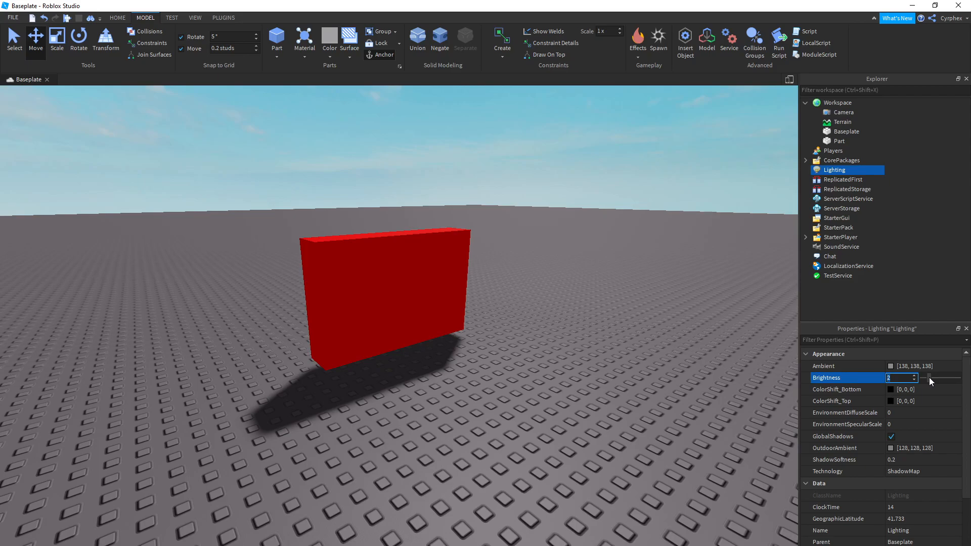
pyautogui.moveTo(930, 378); pyautogui.dragTo(946, 378)
pyautogui.moveTo(591, 258); pyautogui.dragTo(590, 263, button='right')
pyautogui.moveTo(943, 378); pyautogui.dragTo(843, 368)
pyautogui.moveTo(458, 284); pyautogui.dragTo(447, 312, button='right')
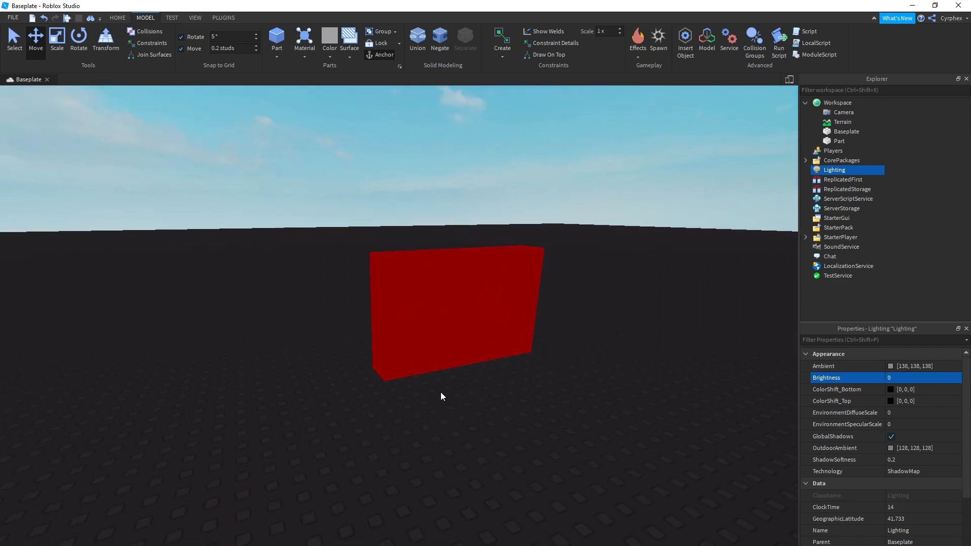
pyautogui.moveTo(442, 188); pyautogui.dragTo(412, 273, button='right')
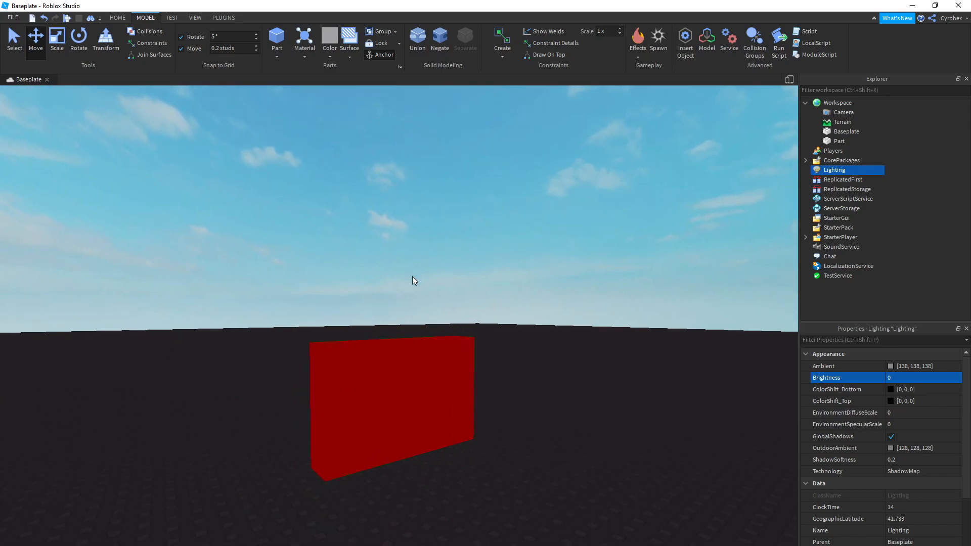
pyautogui.moveTo(484, 258); pyautogui.dragTo(476, 234, button='right')
pyautogui.moveTo(395, 408); pyautogui.dragTo(473, 319, button='right')
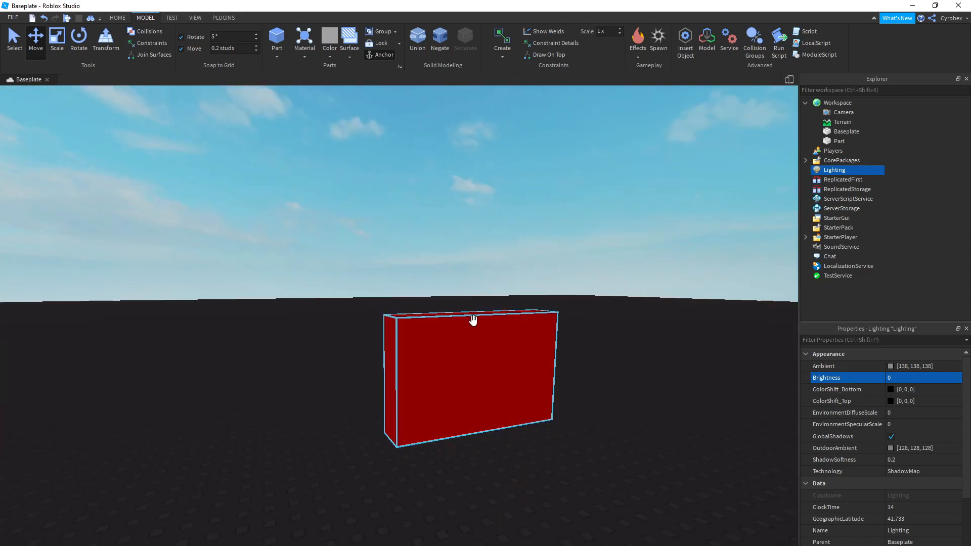
# Step: Set Lighting's Brightness to 2 and view the red wall
pyautogui.click(916, 378)
pyautogui.moveTo(921, 378); pyautogui.dragTo(931, 381)
pyautogui.click(886, 378)
pyautogui.write('2')
pyautogui.press('Return')
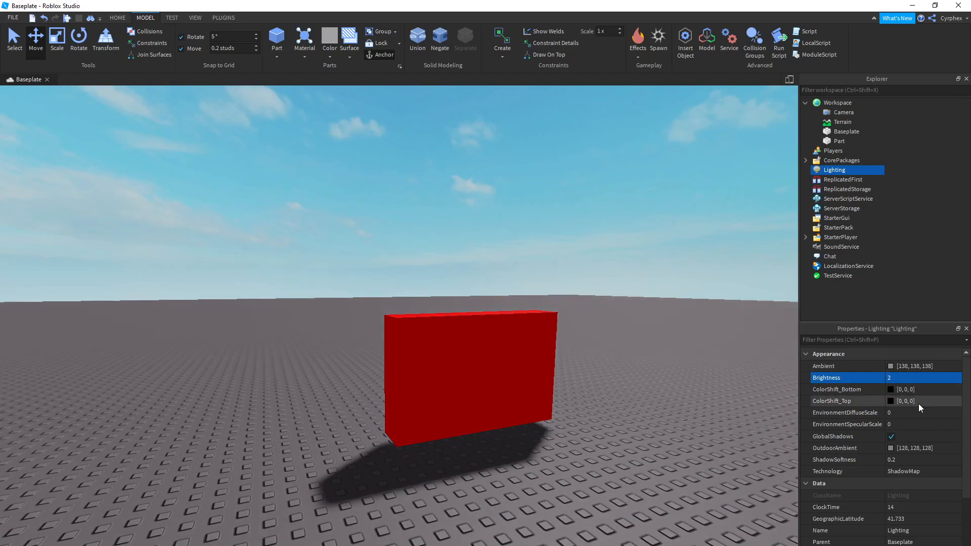
pyautogui.scroll(5, 627, 337)
pyautogui.scroll(-5, 584, 348)
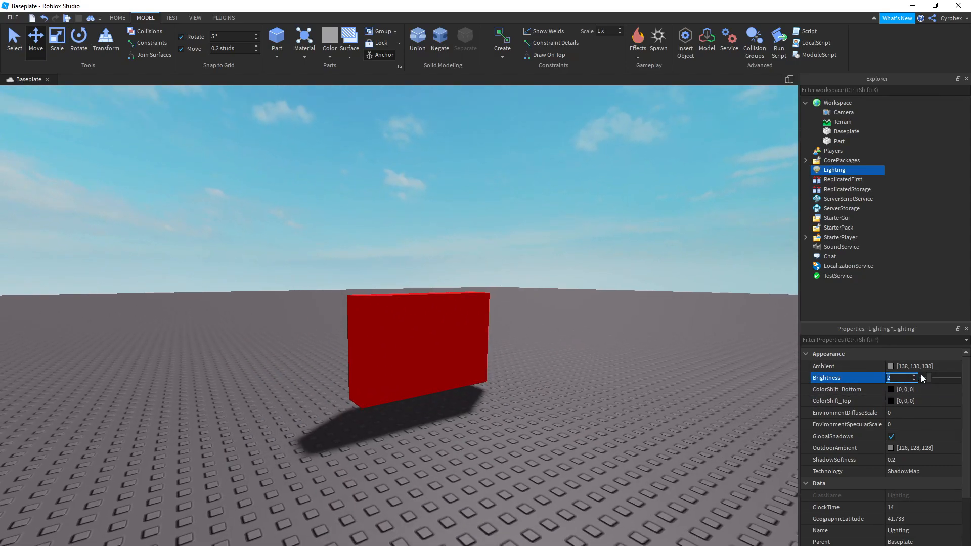
pyautogui.click(907, 390)
pyautogui.click(444, 274)
pyautogui.moveTo(443, 272); pyautogui.dragTo(445, 311)
pyautogui.click(393, 390)
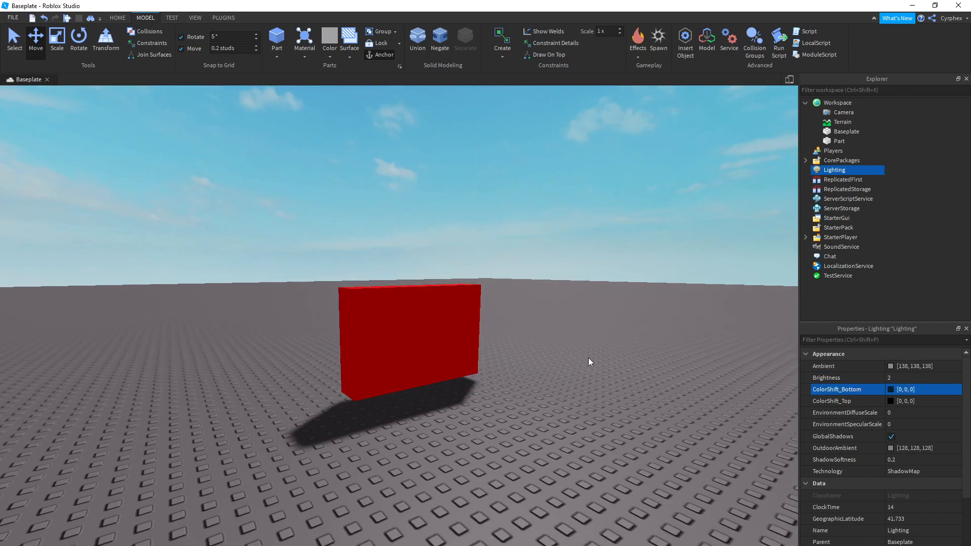
# Step: Try a pale cream ColorShift_Top color of 255, 242, 203 for Lighting
pyautogui.click(891, 400)
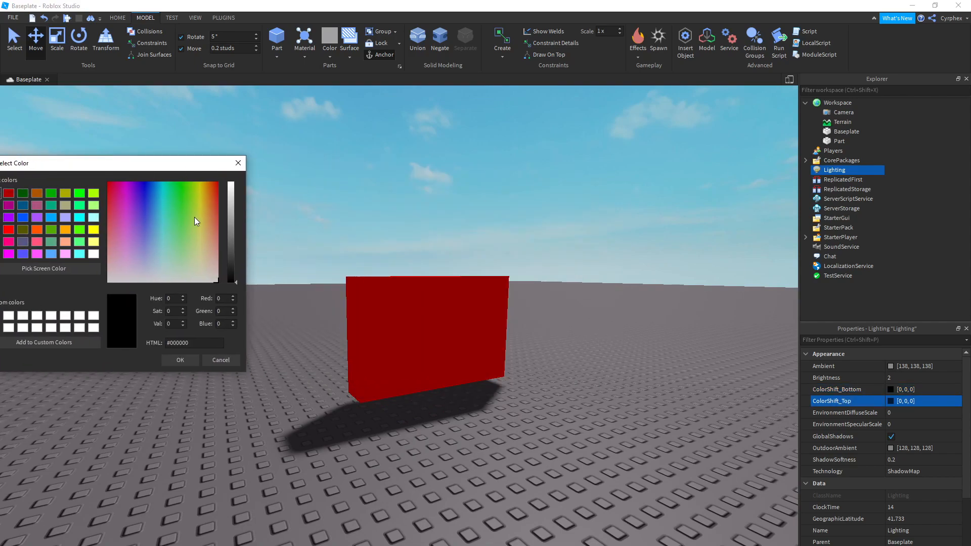
pyautogui.moveTo(234, 280); pyautogui.dragTo(217, 230)
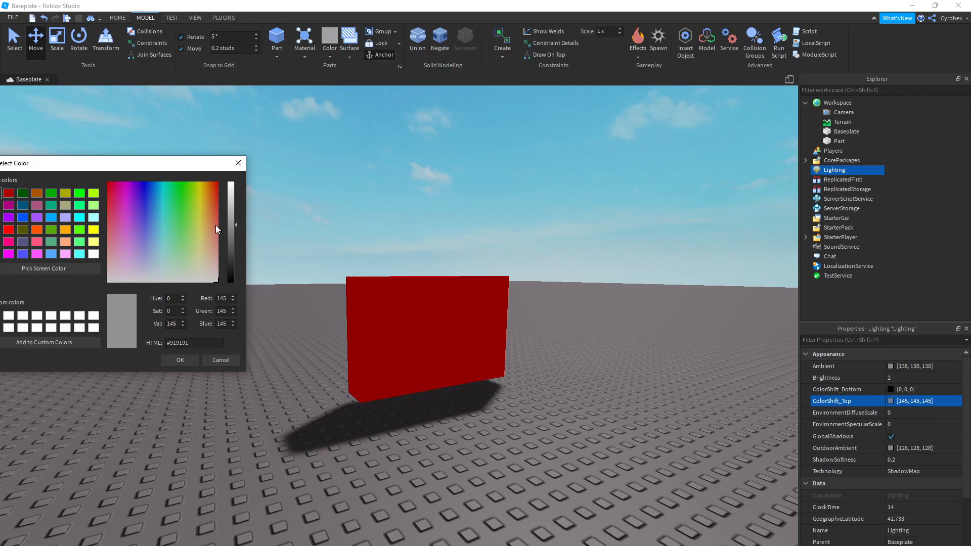
pyautogui.moveTo(227, 232); pyautogui.dragTo(200, 260)
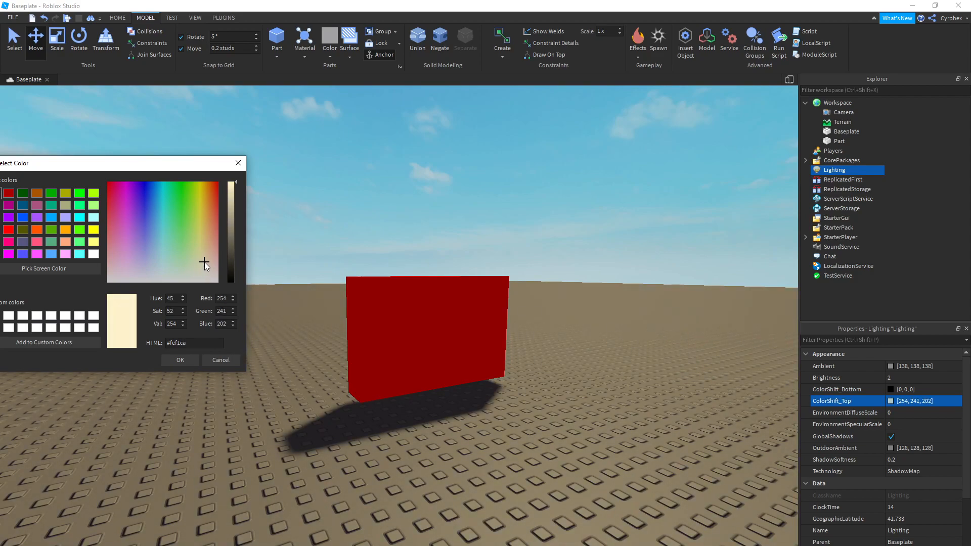
pyautogui.moveTo(233, 194); pyautogui.dragTo(232, 185)
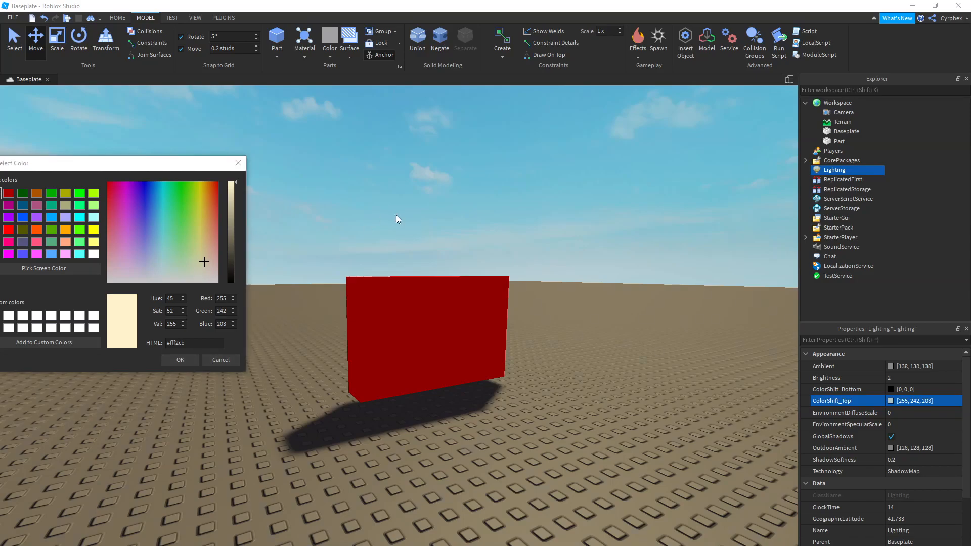
pyautogui.click(191, 363)
# Step: Examine the baseplate's tint and the red wall's shadow from near and far
pyautogui.scroll(-5, 238, 366)
pyautogui.moveTo(238, 366); pyautogui.dragTo(237, 366, button='right')
pyautogui.scroll(6, 243, 364)
pyautogui.scroll(-3, 399, 330)
pyautogui.scroll(-2, 514, 319)
pyautogui.scroll(5, 454, 306)
pyautogui.moveTo(455, 306); pyautogui.dragTo(454, 305, button='right')
pyautogui.scroll(4, 454, 305)
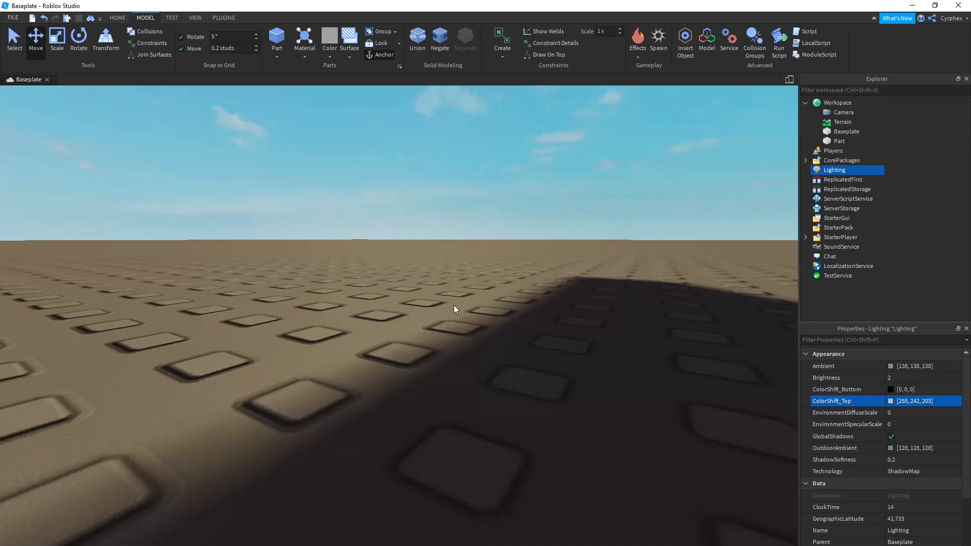
pyautogui.scroll(-5, 454, 305)
pyautogui.scroll(6, 454, 305)
pyautogui.scroll(-6, 454, 305)
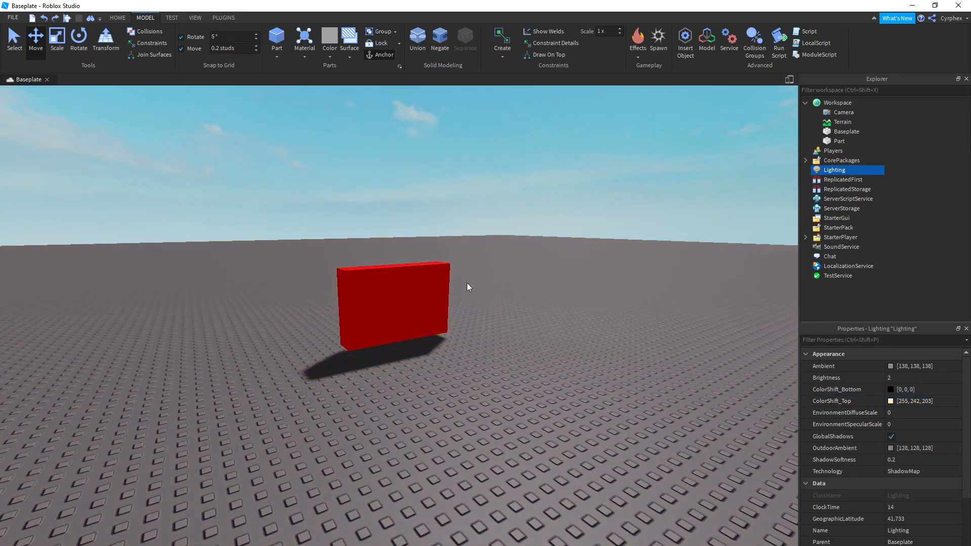
pyautogui.scroll(4, 466, 284)
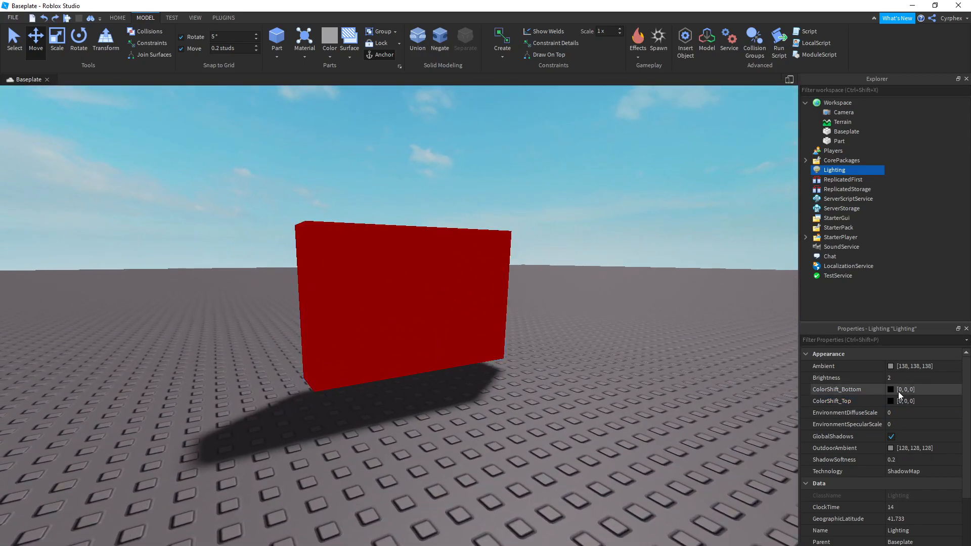
# Step: Set Lighting's EnvironmentDiffuseScale to 1 and view the red wall and its shadow with it
pyautogui.click(850, 389)
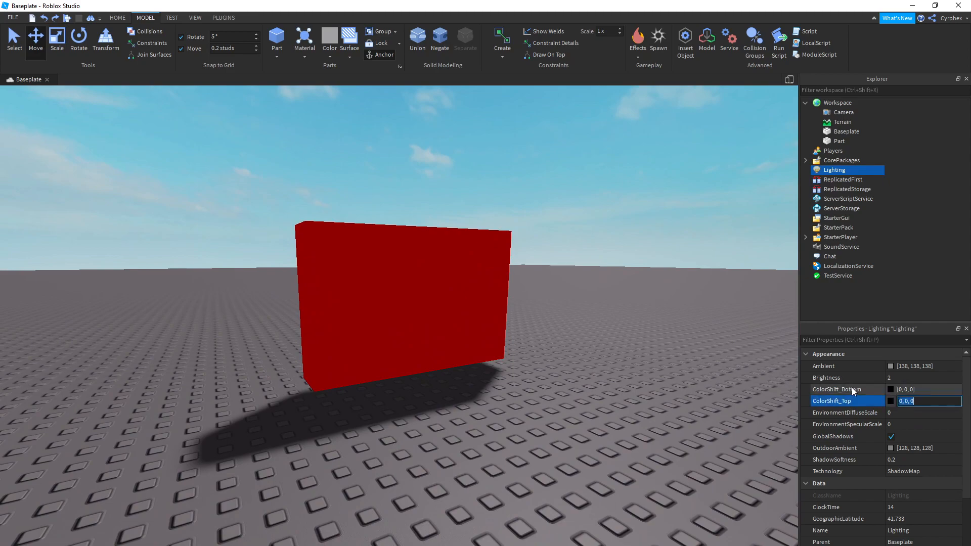
pyautogui.click(909, 416)
pyautogui.scroll(-3, 657, 427)
pyautogui.scroll(-2, 656, 428)
pyautogui.write('1')
pyautogui.press('Return')
pyautogui.moveTo(444, 334); pyautogui.dragTo(444, 334, button='right')
pyautogui.scroll(-2, 444, 334)
pyautogui.moveTo(469, 181); pyautogui.dragTo(470, 180, button='right')
pyautogui.moveTo(362, 297); pyautogui.dragTo(362, 297, button='right')
pyautogui.moveTo(453, 281); pyautogui.dragTo(452, 282, button='right')
# Step: Try an EnvironmentSpecularScale of 1 for Lighting and view the red wall's surface
pyautogui.click(905, 424)
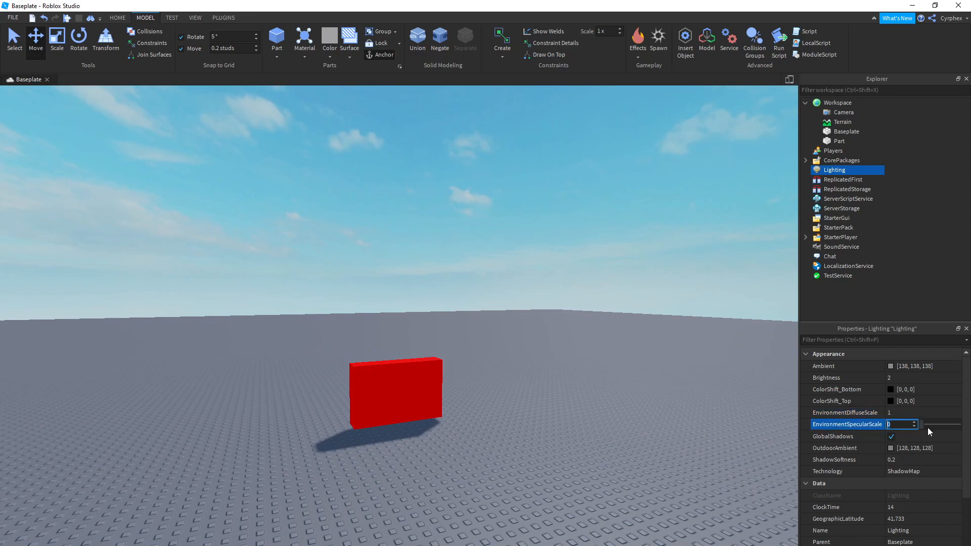
pyautogui.moveTo(921, 424); pyautogui.dragTo(961, 414)
pyautogui.click(952, 415)
pyautogui.scroll(4, 478, 285)
pyautogui.moveTo(478, 285); pyautogui.dragTo(477, 284, button='right')
pyautogui.scroll(-3, 478, 284)
# Step: Open the Toolbox to browse the sky models, and delete the current selection
pyautogui.click(117, 18)
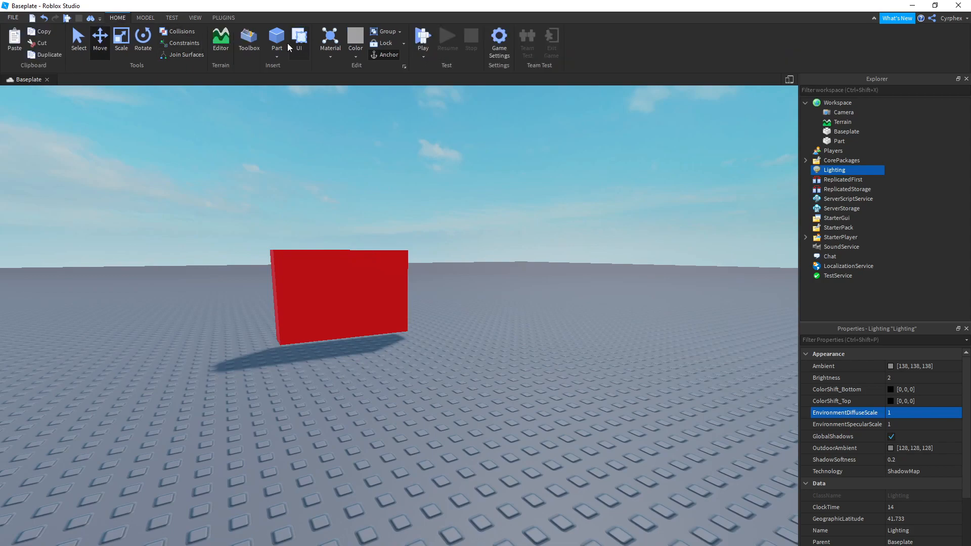
pyautogui.click(249, 40)
pyautogui.press('a')
pyautogui.moveTo(346, 327); pyautogui.dragTo(346, 326, button='right')
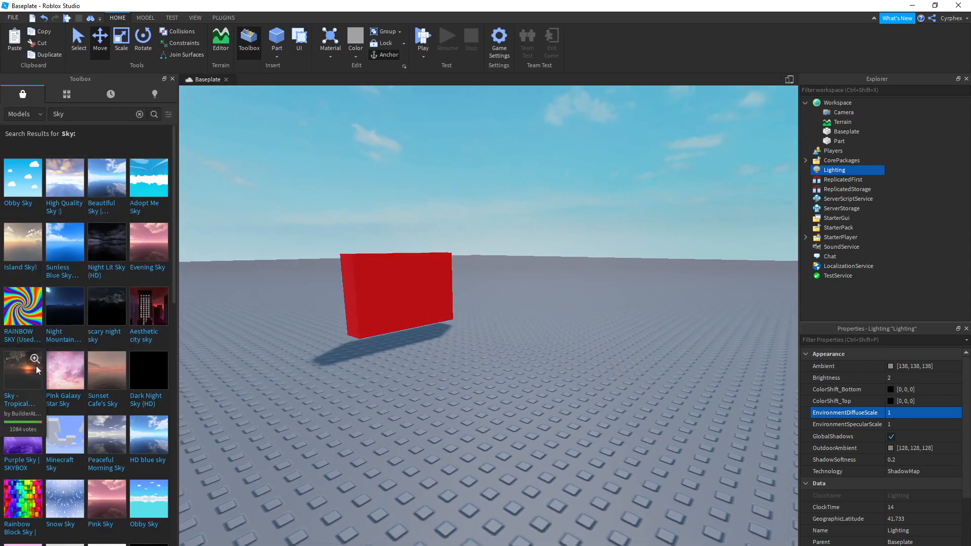
pyautogui.moveTo(448, 266); pyautogui.dragTo(400, 335, button='right')
pyautogui.press('Delete')
pyautogui.moveTo(485, 485); pyautogui.dragTo(503, 340, button='right')
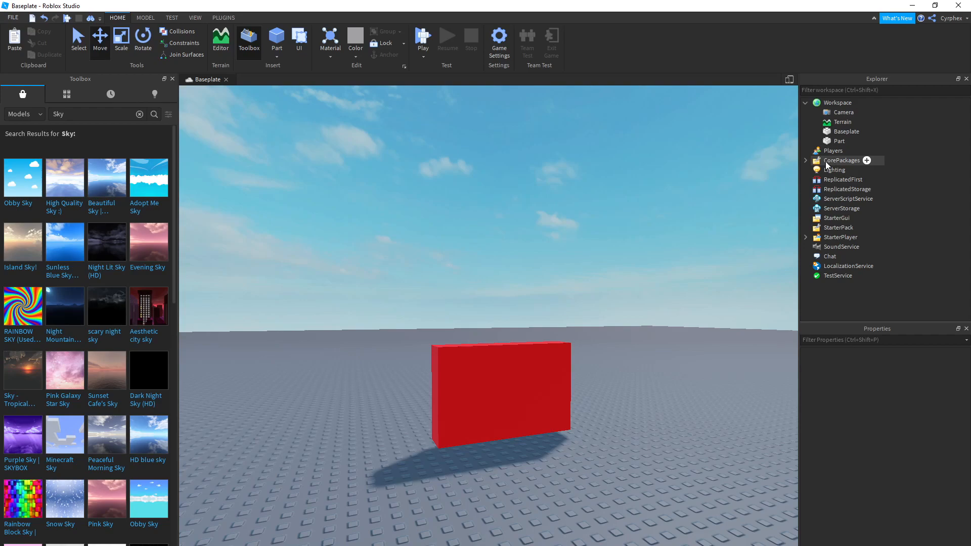
# Step: Undo the latest changes back through the EnvironmentSpecularScale change
pyautogui.hotkey('ctrl', 'z')
pyautogui.moveTo(575, 259); pyautogui.dragTo(575, 259, button='right')
pyautogui.hotkey('ctrl', 'z')
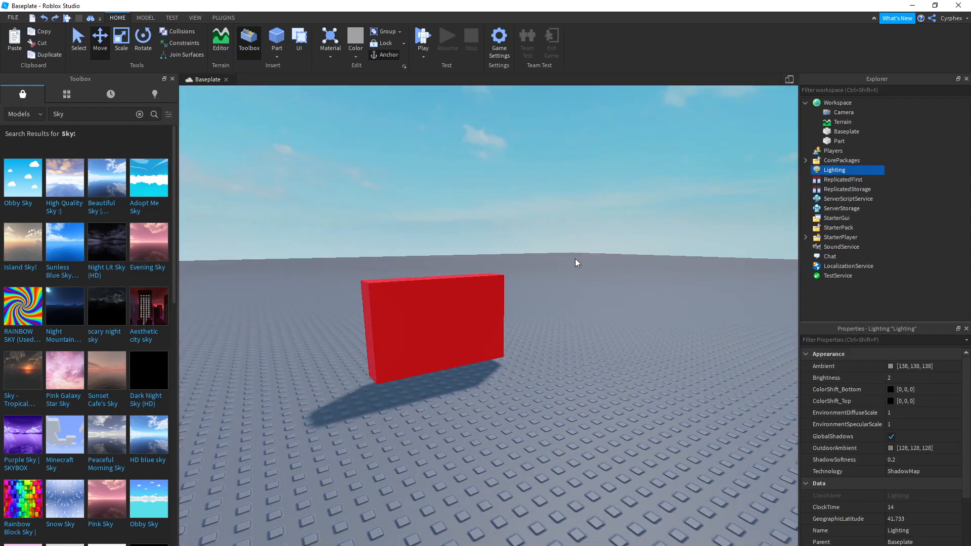
pyautogui.hotkey('ctrl', 'z')
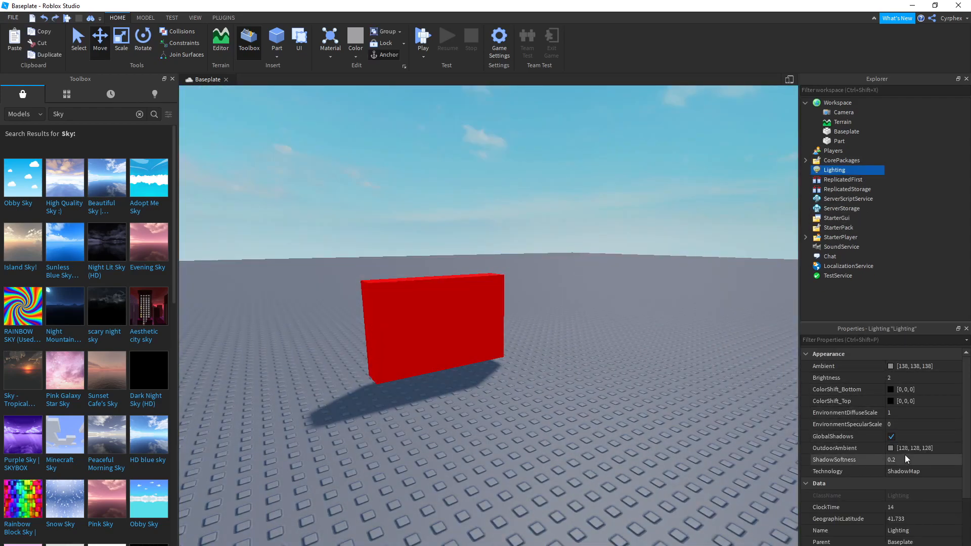
# Step: Try several ShadowSoftness values for Lighting down to 0 while viewing the wall's shadow up close
pyautogui.click(892, 458)
pyautogui.scroll(10, 433, 261)
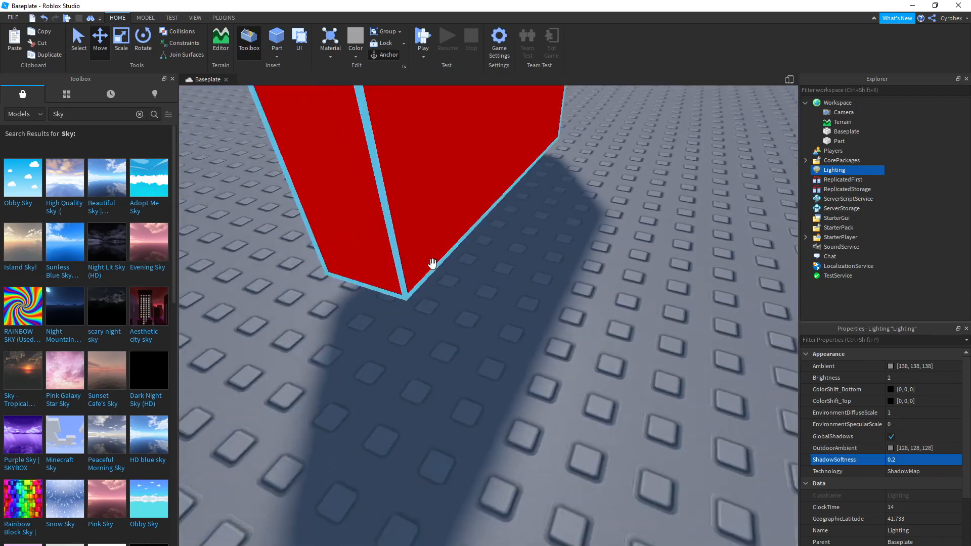
pyautogui.scroll(-5, 439, 374)
pyautogui.moveTo(563, 375); pyautogui.dragTo(575, 434, button='right')
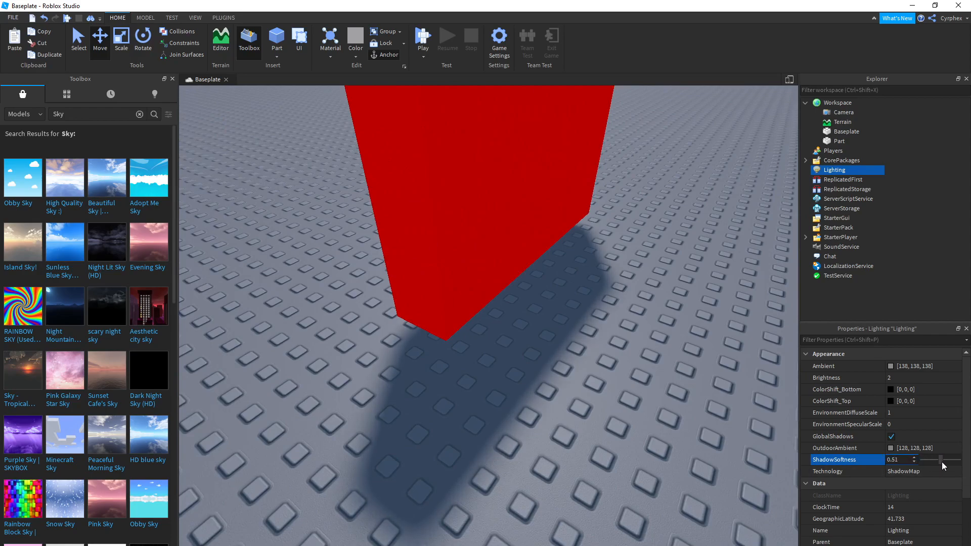
pyautogui.moveTo(960, 460); pyautogui.dragTo(918, 466)
pyautogui.moveTo(567, 365); pyautogui.dragTo(531, 393, button='right')
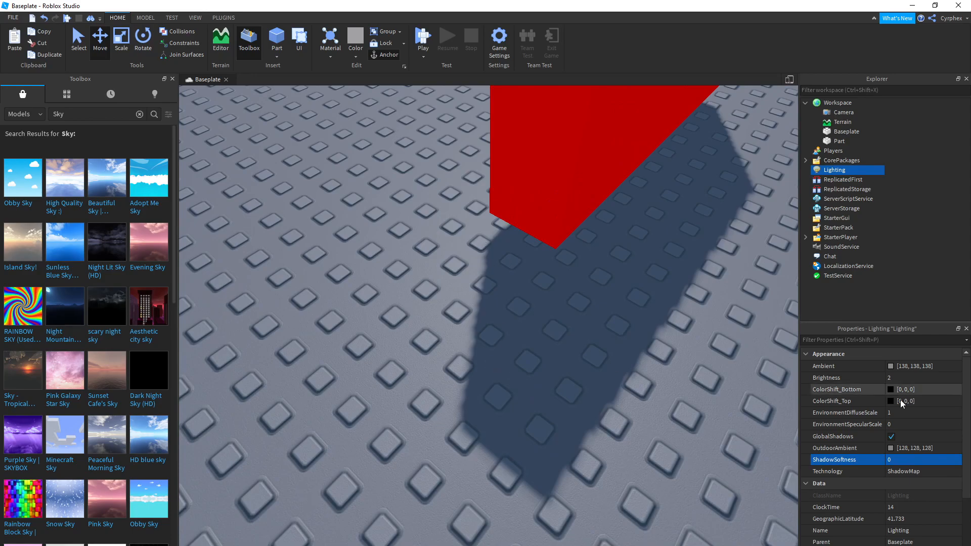
# Step: Set Lighting's ShadowSoftness to 0.1 and view the shadow's edges up close
pyautogui.write('.1')
pyautogui.press('Return')
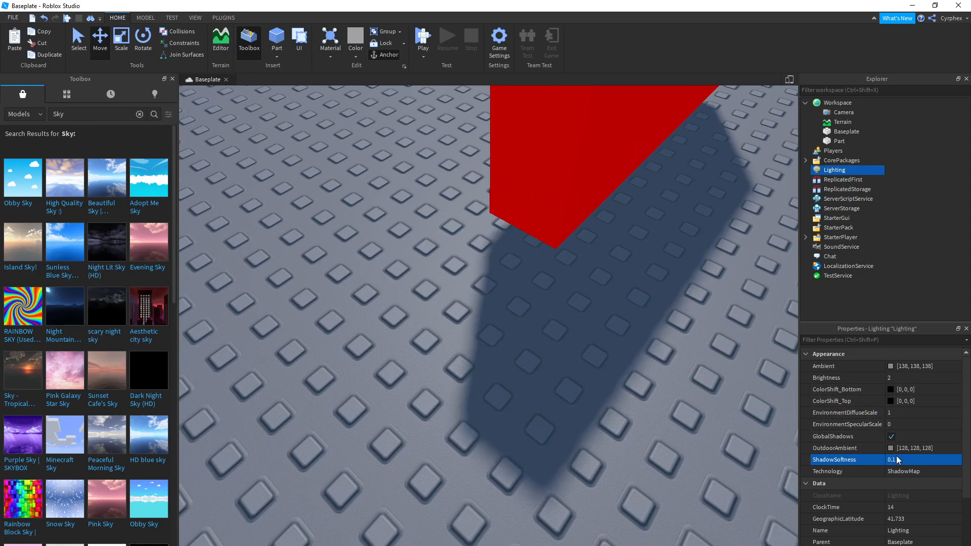
pyautogui.moveTo(455, 229); pyautogui.dragTo(454, 229, button='right')
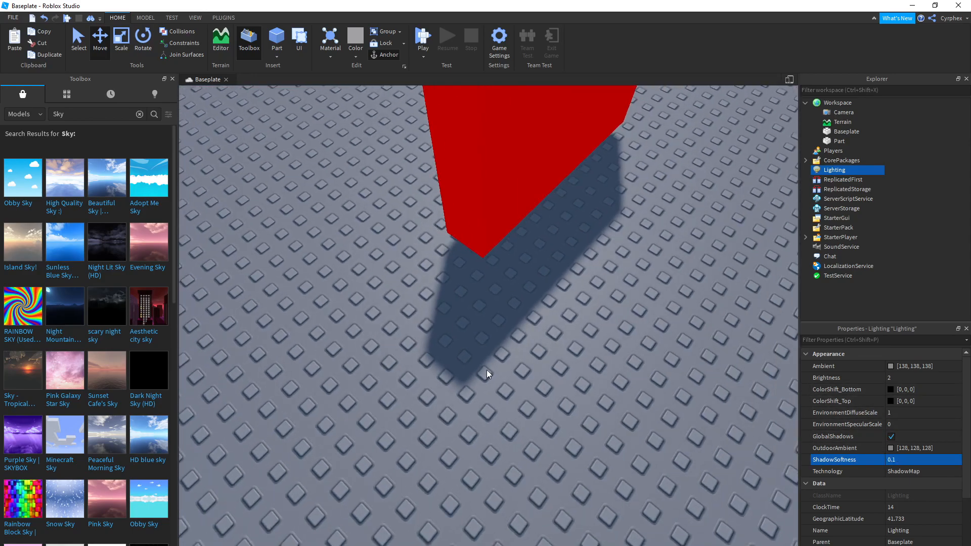
pyautogui.moveTo(618, 196); pyautogui.dragTo(403, 348, button='right')
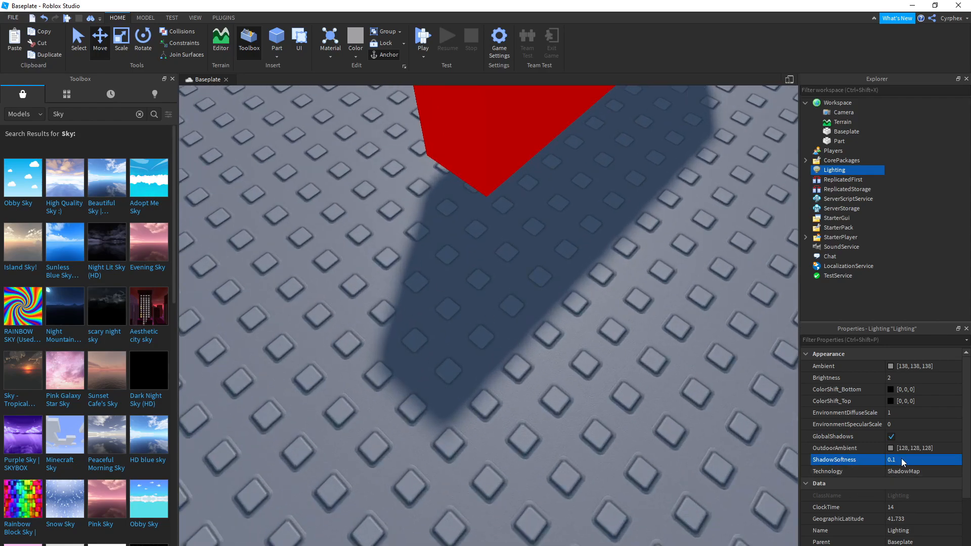
# Step: Try a ShadowSoftness of 0 to compare the shadow's edges, and undo that change
pyautogui.write('0')
pyautogui.press('Return')
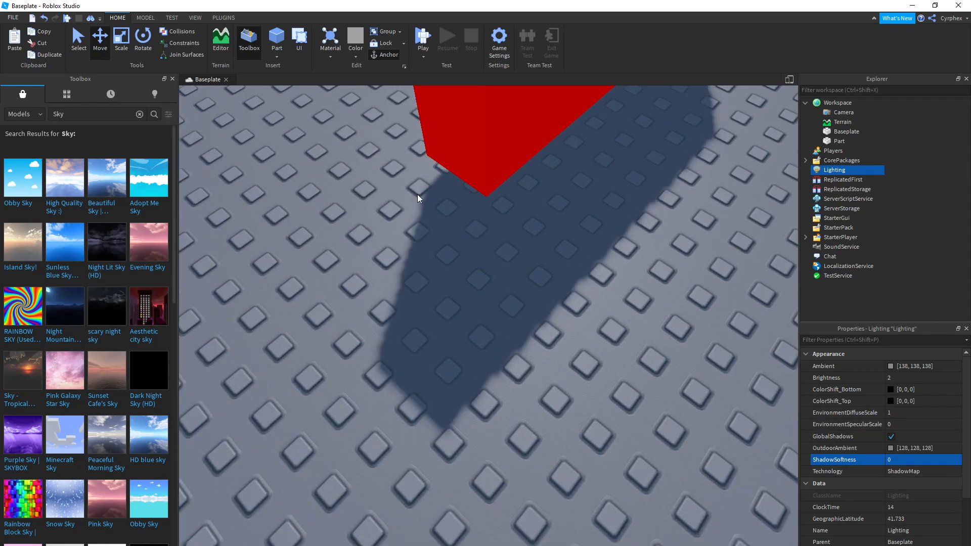
pyautogui.moveTo(457, 327); pyautogui.dragTo(711, 402, button='right')
pyautogui.hotkey('ctrl', 'z')
pyautogui.scroll(-6, 710, 405)
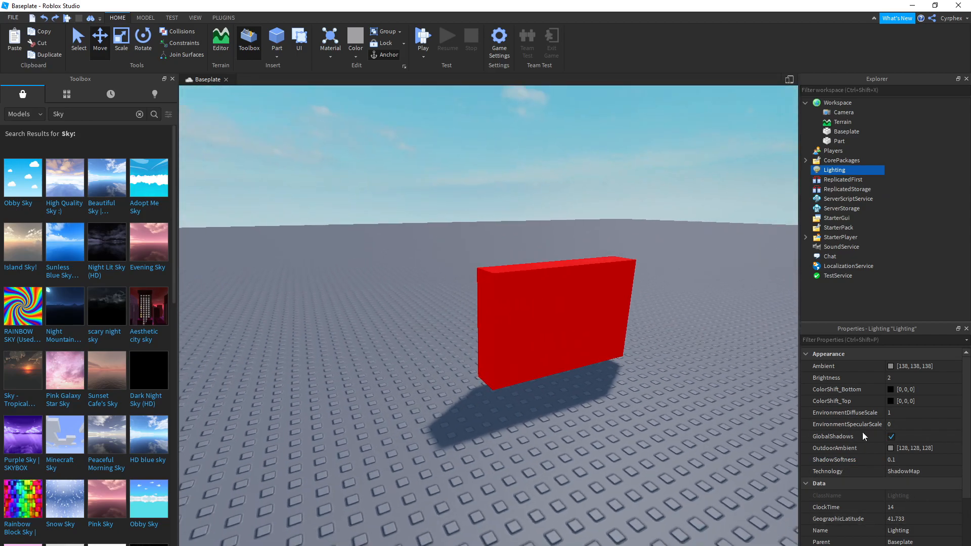
# Step: Toggle Lighting's GlobalShadows off and on repeatedly to compare the red wall's shadow, leaving the option enabled
pyautogui.click(893, 439)
pyautogui.click(894, 439)
pyautogui.click(893, 438)
pyautogui.click(892, 438)
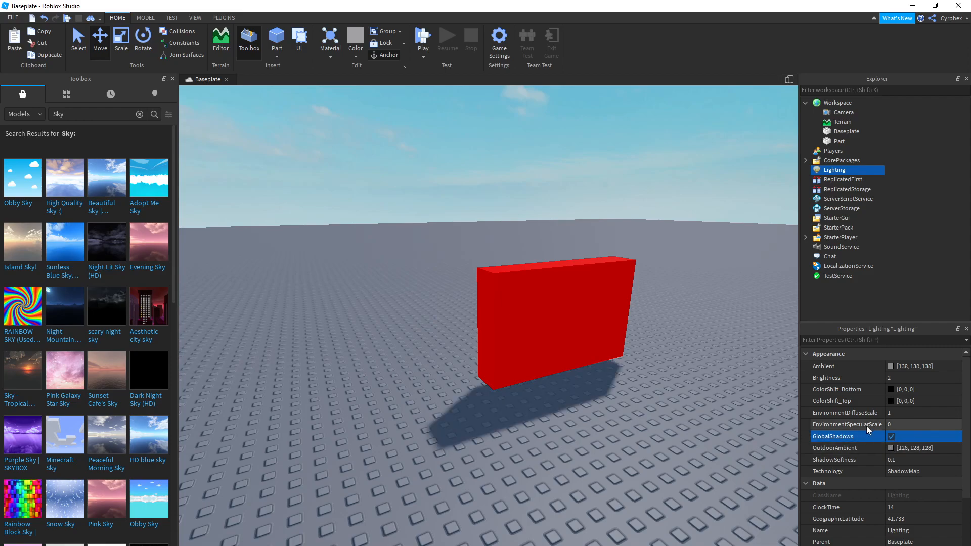
pyautogui.click(894, 438)
pyautogui.scroll(4, 734, 430)
pyautogui.scroll(-3, 734, 430)
pyautogui.click(895, 437)
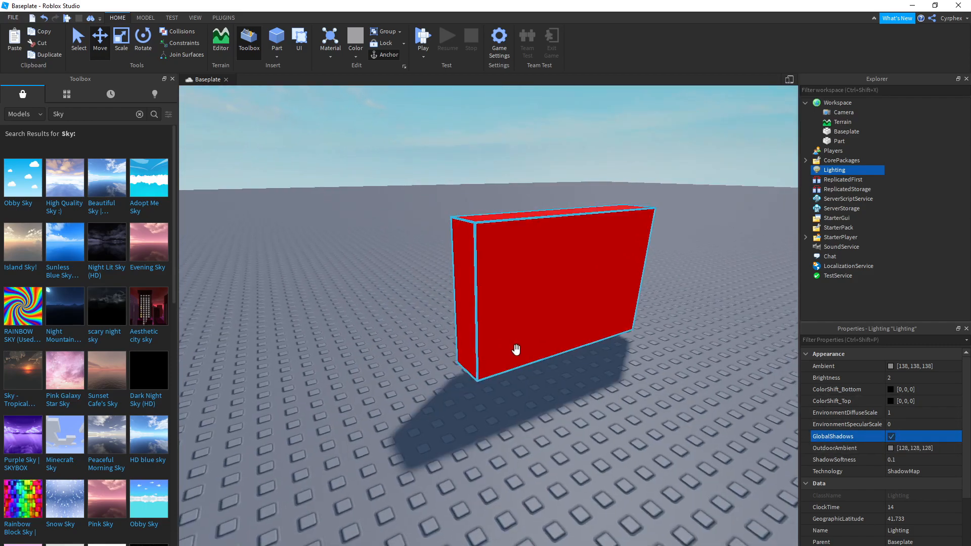
pyautogui.moveTo(516, 350); pyautogui.dragTo(517, 359, button='right')
pyautogui.scroll(-3, 455, 357)
pyautogui.scroll(1, 470, 349)
pyautogui.scroll(3, 568, 350)
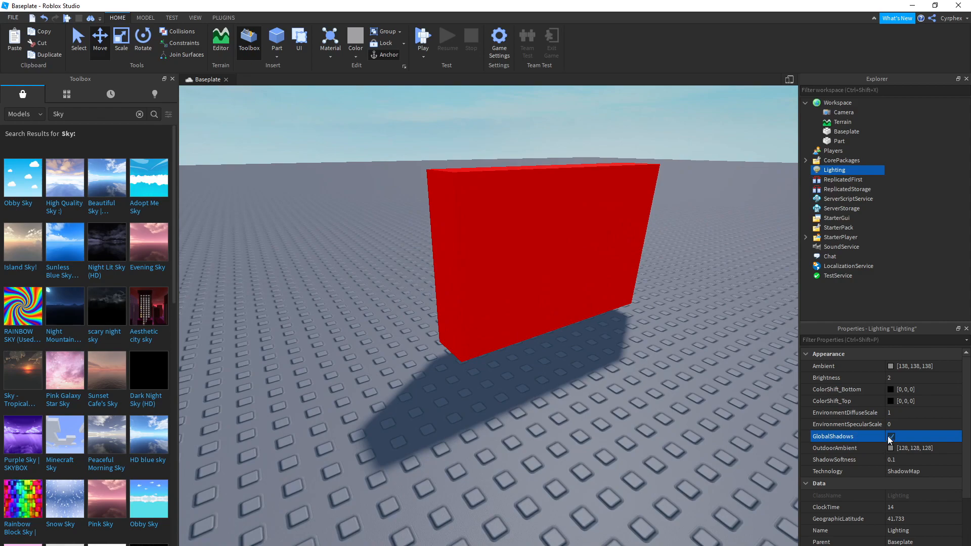
# Step: Check Lighting's OutdoorAmbient colour and toggle GlobalShadows off and on to compare the red wall's shadow, leaving it enabled
pyautogui.click(891, 448)
pyautogui.moveTo(426, 193); pyautogui.dragTo(248, 176)
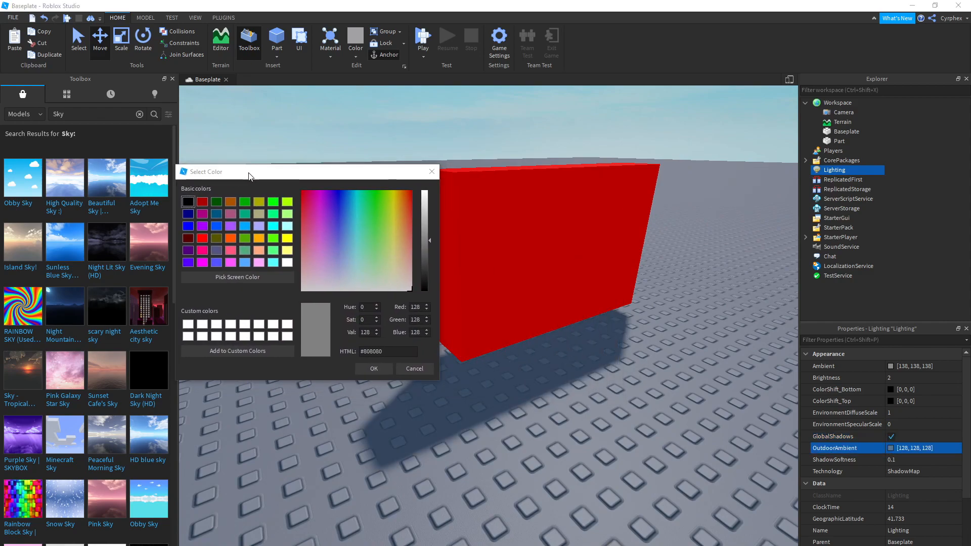
pyautogui.click(379, 372)
pyautogui.click(892, 437)
pyautogui.click(891, 437)
pyautogui.click(892, 438)
pyautogui.click(892, 437)
# Step: Set Lighting's OutdoorAmbient to black (0, 0, 0) and its EnvironmentDiffuseScale to 0
pyautogui.click(891, 448)
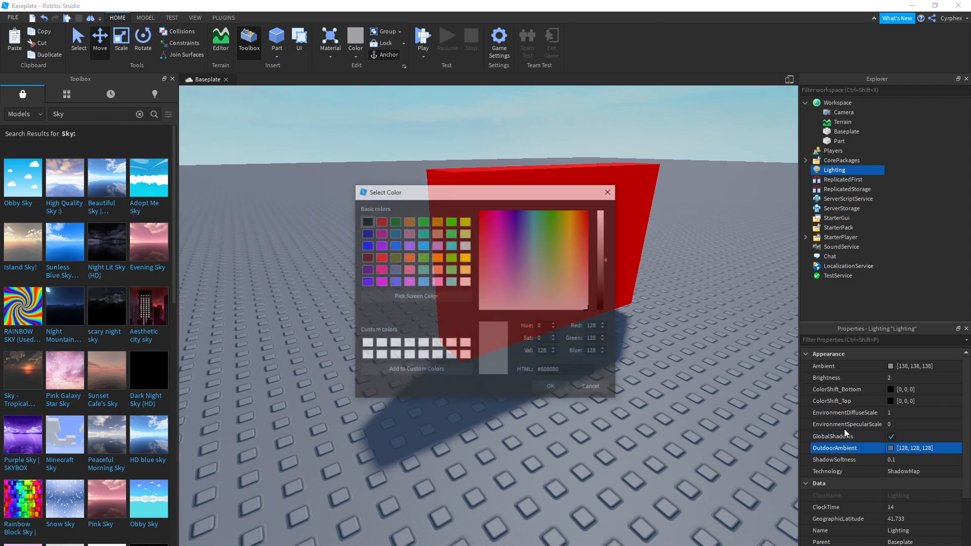
pyautogui.moveTo(536, 193); pyautogui.dragTo(190, 172)
pyautogui.moveTo(259, 238); pyautogui.dragTo(248, 287)
pyautogui.click(201, 361)
pyautogui.click(934, 414)
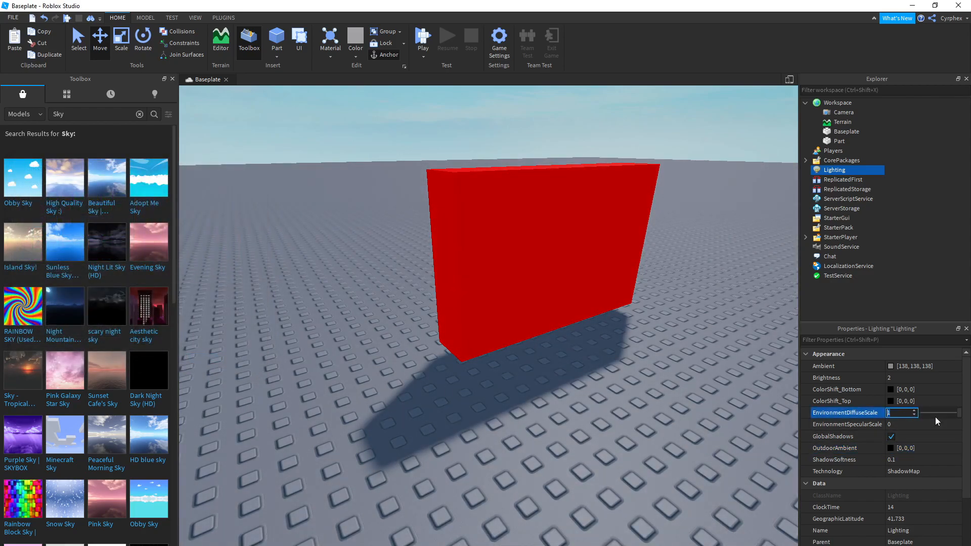
pyautogui.moveTo(960, 415); pyautogui.dragTo(919, 414)
# Step: Try greenish and bluish OutdoorAmbient tints for Lighting, accepting the light cyan (172, 251, 255)
pyautogui.click(891, 448)
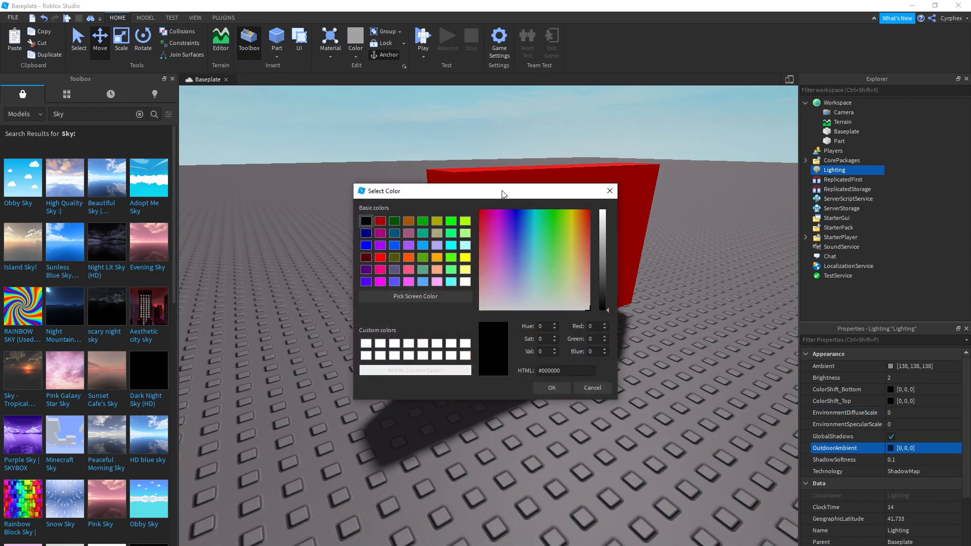
pyautogui.moveTo(506, 194); pyautogui.dragTo(261, 167)
pyautogui.moveTo(357, 279); pyautogui.dragTo(324, 232)
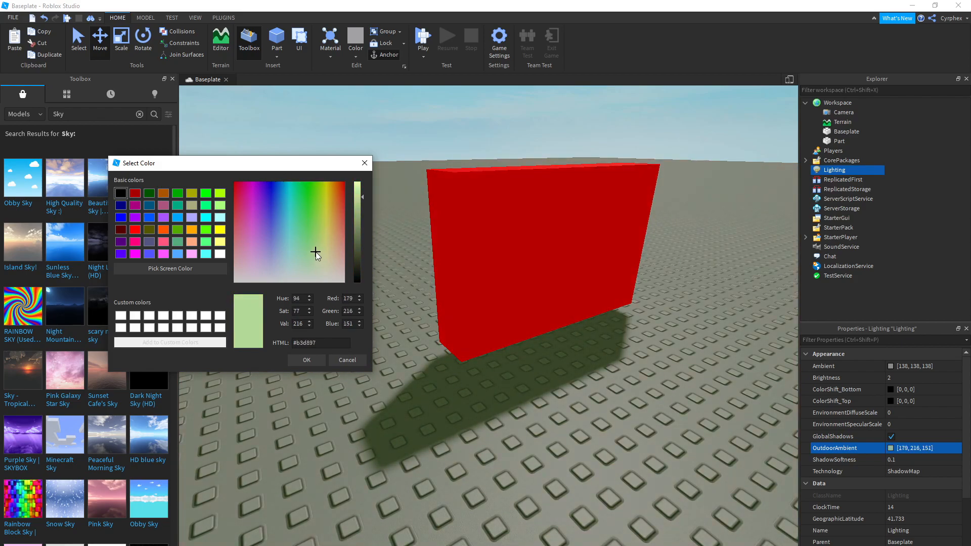
pyautogui.moveTo(323, 246); pyautogui.dragTo(299, 247)
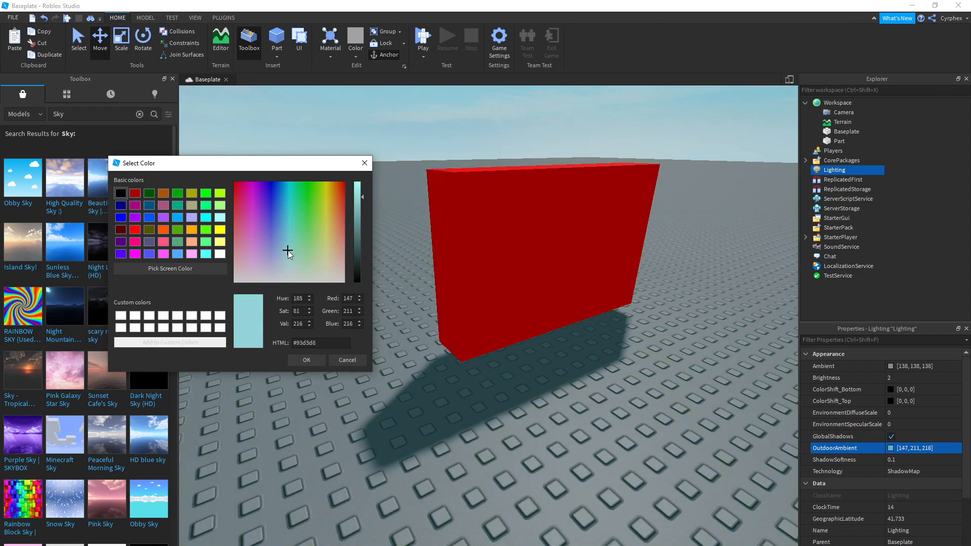
pyautogui.moveTo(358, 215); pyautogui.dragTo(357, 182)
pyautogui.click(314, 357)
pyautogui.moveTo(314, 357); pyautogui.dragTo(315, 357, button='right')
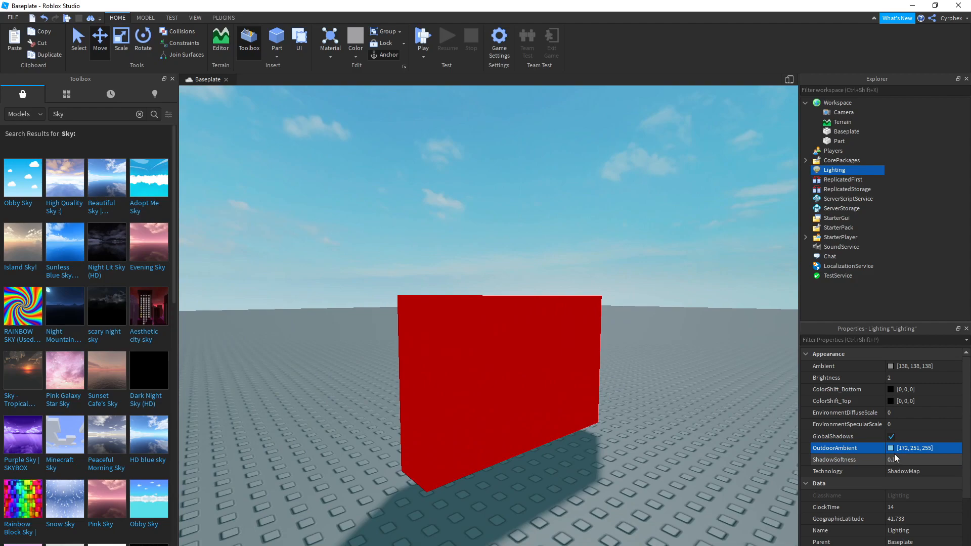
# Step: Set Lighting's OutdoorAmbient to white (255, 255, 255) and close the Toolbox
pyautogui.click(891, 449)
pyautogui.moveTo(504, 255); pyautogui.dragTo(647, 359)
pyautogui.click(538, 384)
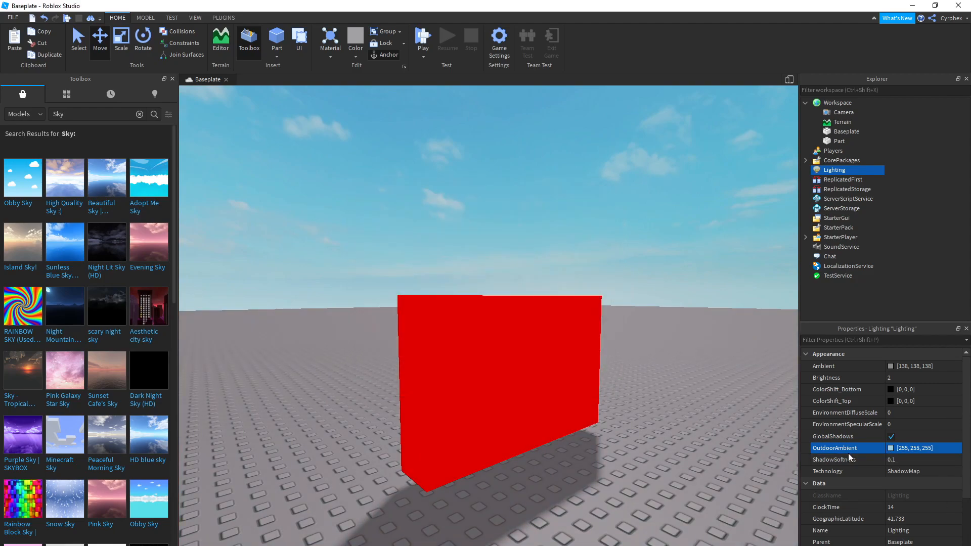
pyautogui.scroll(-3, 844, 457)
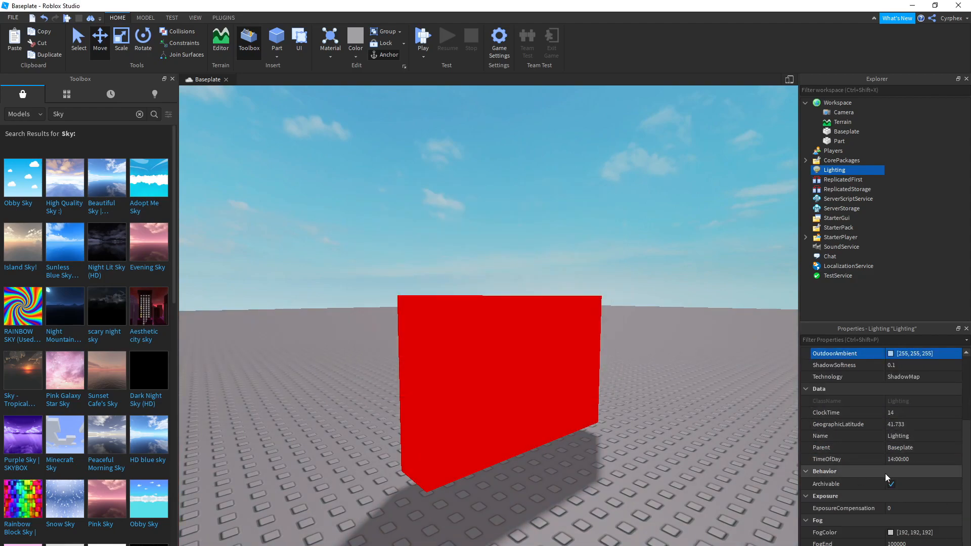
pyautogui.scroll(3, 912, 392)
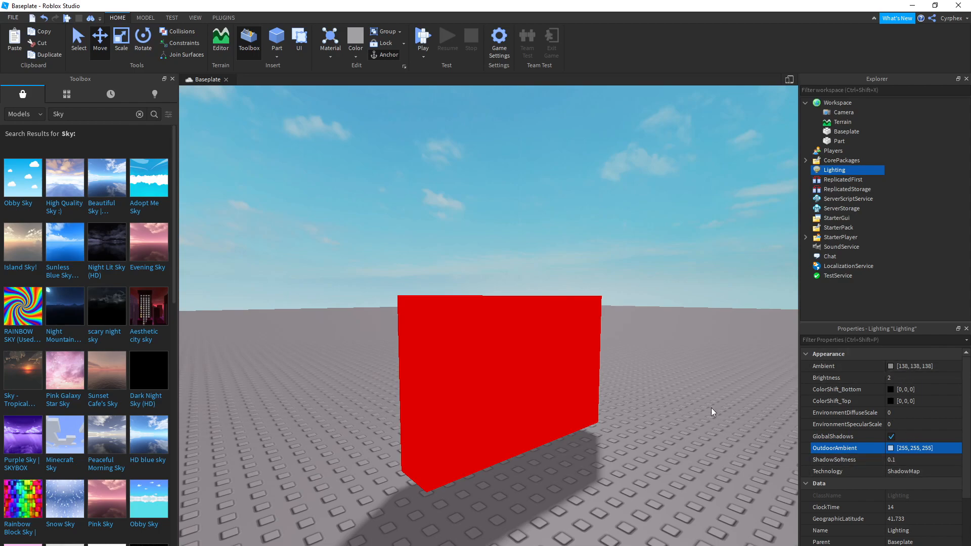
pyautogui.click(172, 79)
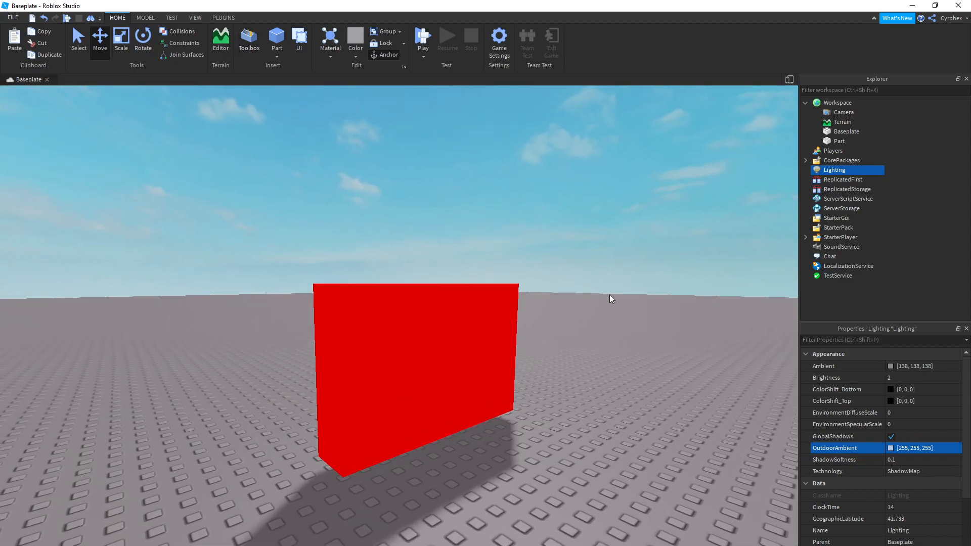
# Step: Try a night-time ClockTime of 23 for Lighting and look at the moon and the wall
pyautogui.scroll(-3, 861, 449)
pyautogui.moveTo(630, 363); pyautogui.dragTo(601, 369, button='right')
pyautogui.moveTo(494, 327); pyautogui.dragTo(504, 315, button='right')
pyautogui.click(912, 415)
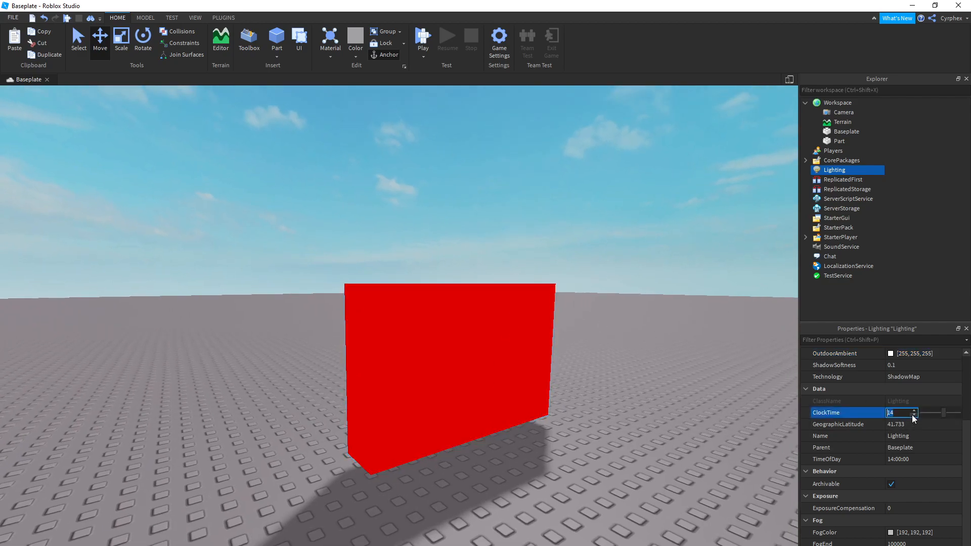
pyautogui.moveTo(606, 387); pyautogui.dragTo(505, 291, button='right')
pyautogui.moveTo(433, 244); pyautogui.dragTo(435, 255, button='right')
pyautogui.click(898, 416)
pyautogui.moveTo(943, 417); pyautogui.dragTo(949, 420)
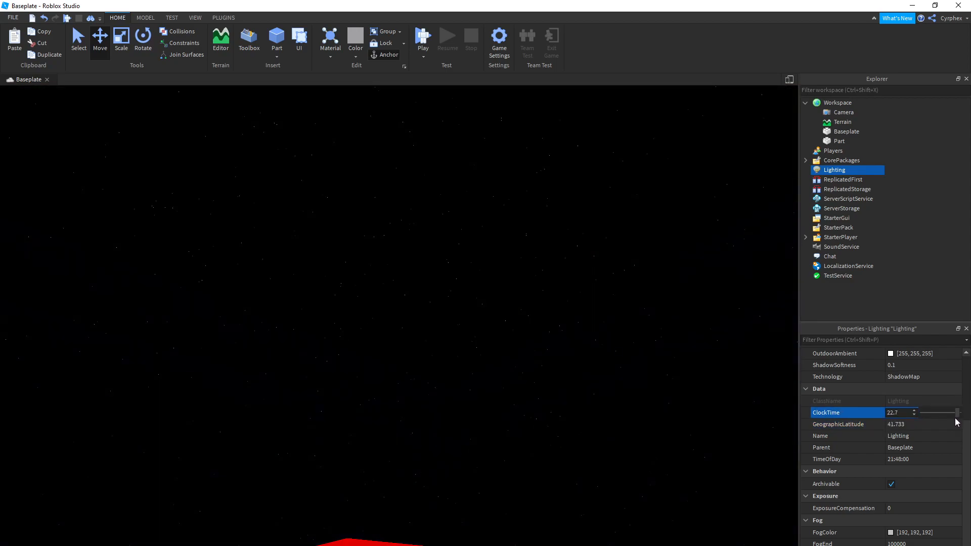
pyautogui.moveTo(574, 284); pyautogui.dragTo(536, 274, button='right')
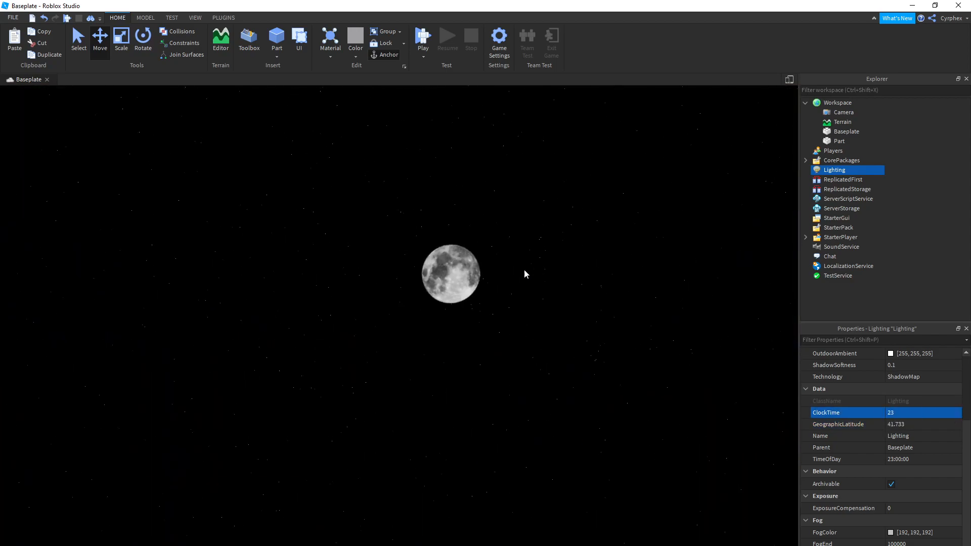
pyautogui.moveTo(494, 300); pyautogui.dragTo(706, 355, button='right')
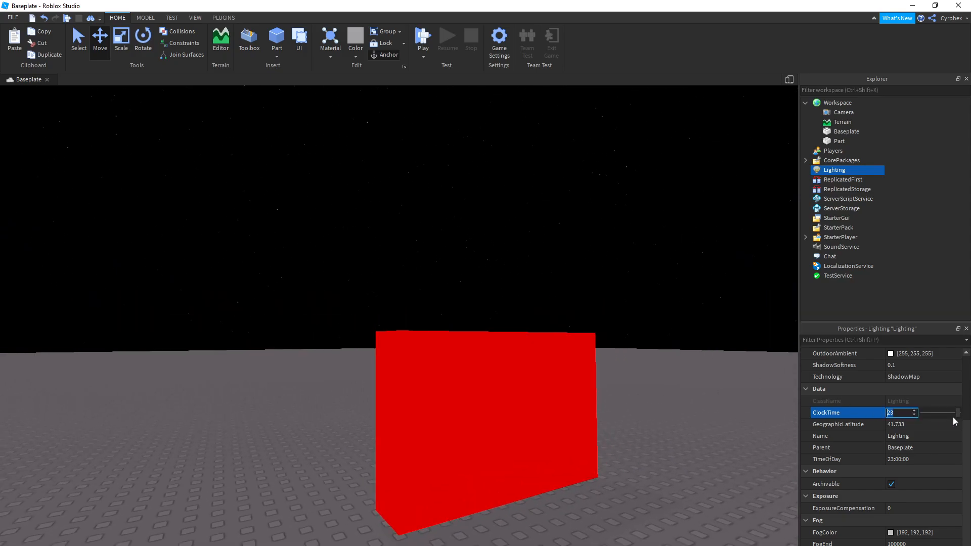
# Step: Try a morning ClockTime of 7.4 for Lighting, view the wall's shadow, and undo both ClockTime changes
pyautogui.moveTo(954, 416); pyautogui.dragTo(932, 411)
pyautogui.moveTo(611, 354); pyautogui.dragTo(525, 325, button='right')
pyautogui.moveTo(449, 287); pyautogui.dragTo(450, 287, button='right')
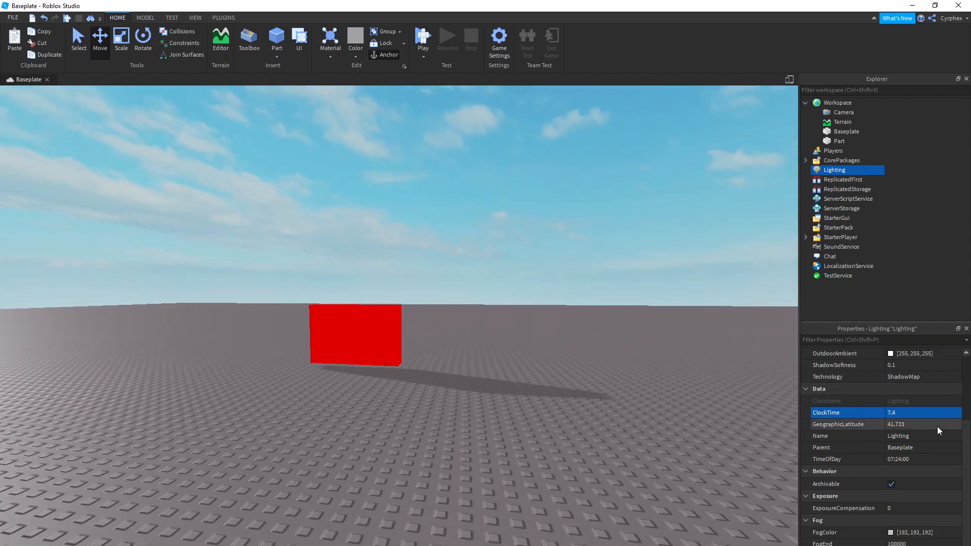
pyautogui.hotkey('ctrl', 'z')
pyautogui.hotkey('ctrl', 'z')
# Step: Look at the sun, set Lighting's ClockTime to 15.4, and view the wall's shadow from above
pyautogui.moveTo(608, 396); pyautogui.dragTo(608, 396, button='right')
pyautogui.moveTo(411, 184); pyautogui.dragTo(511, 247, button='right')
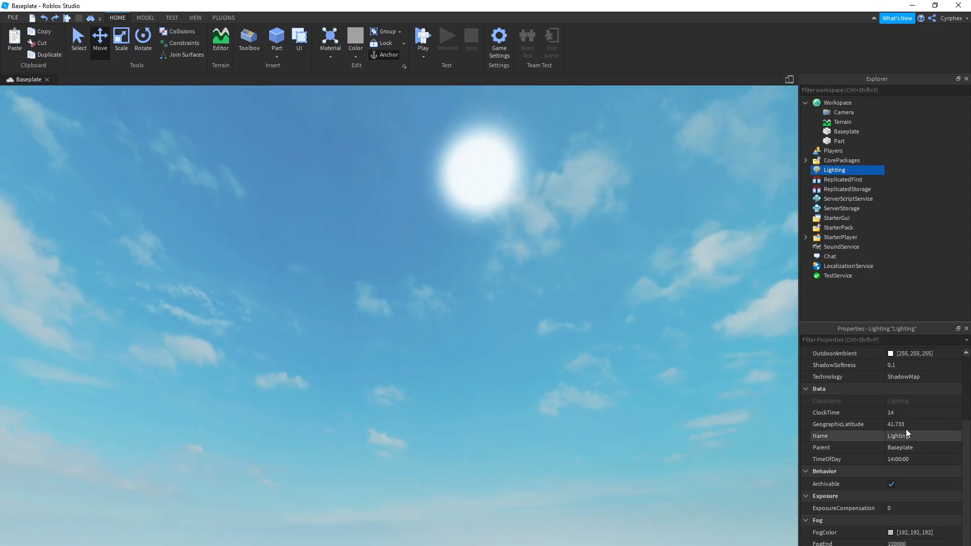
pyautogui.click(908, 413)
pyautogui.moveTo(943, 414); pyautogui.dragTo(942, 415)
pyautogui.moveTo(608, 339); pyautogui.dragTo(539, 360, button='right')
pyautogui.moveTo(507, 316); pyautogui.dragTo(508, 317, button='right')
pyautogui.press('w')
pyautogui.press('e')
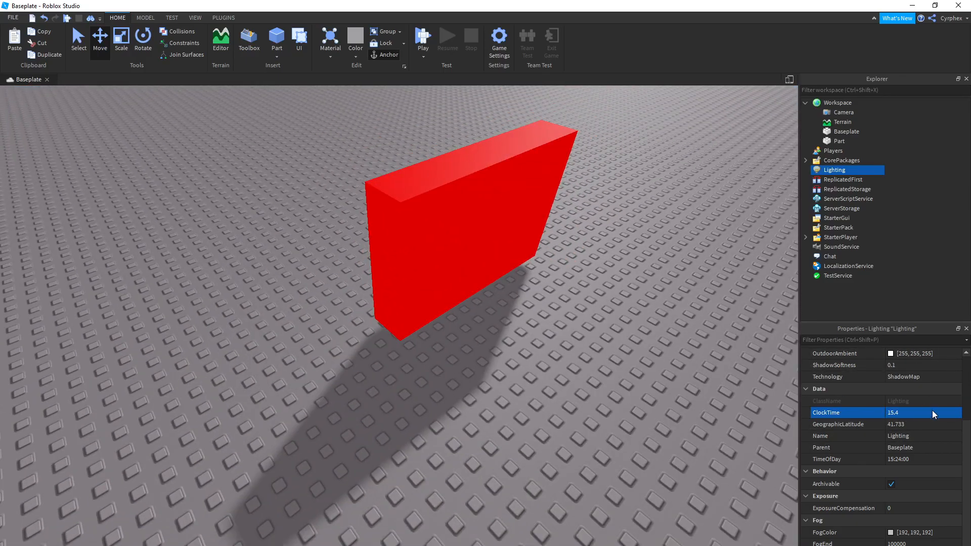
# Step: Vary Lighting's ClockTime through values such as 13.1 to compare the wall's shadow, ending at 15.4
pyautogui.moveTo(944, 412)
pyautogui.mouseDown()
pyautogui.moveTo(930, 404)
pyautogui.moveTo(940, 407)
pyautogui.mouseUp()
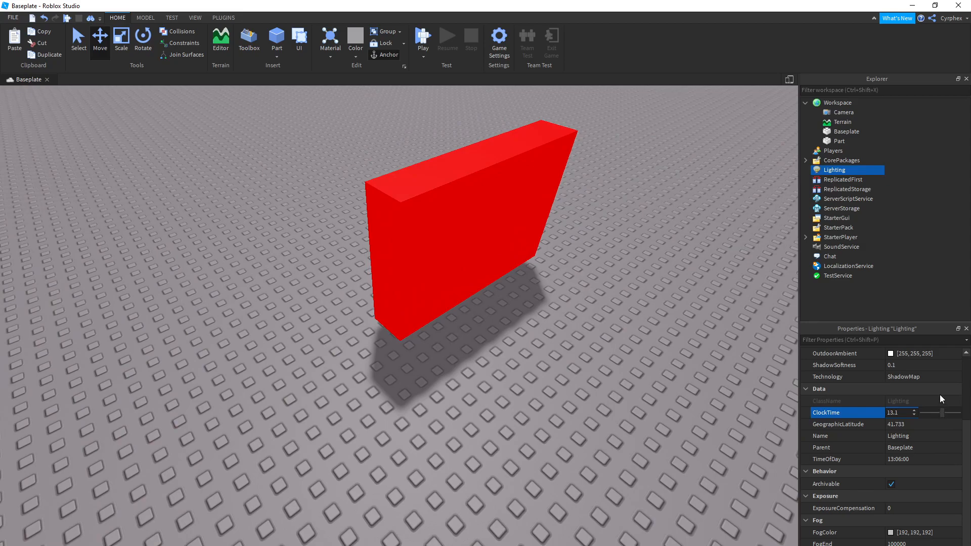
pyautogui.moveTo(943, 414); pyautogui.dragTo(945, 414)
pyautogui.moveTo(942, 414); pyautogui.dragTo(944, 409)
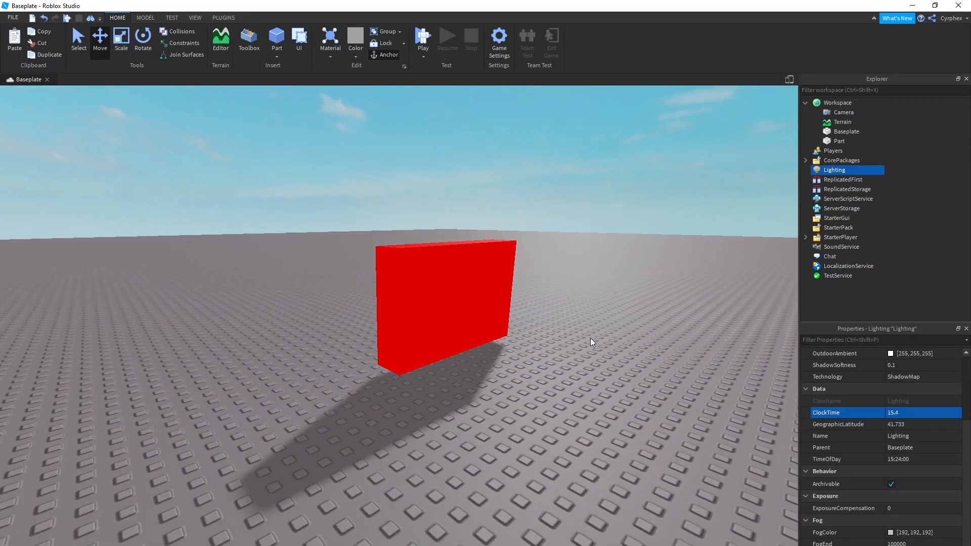
pyautogui.moveTo(590, 338); pyautogui.dragTo(584, 284, button='right')
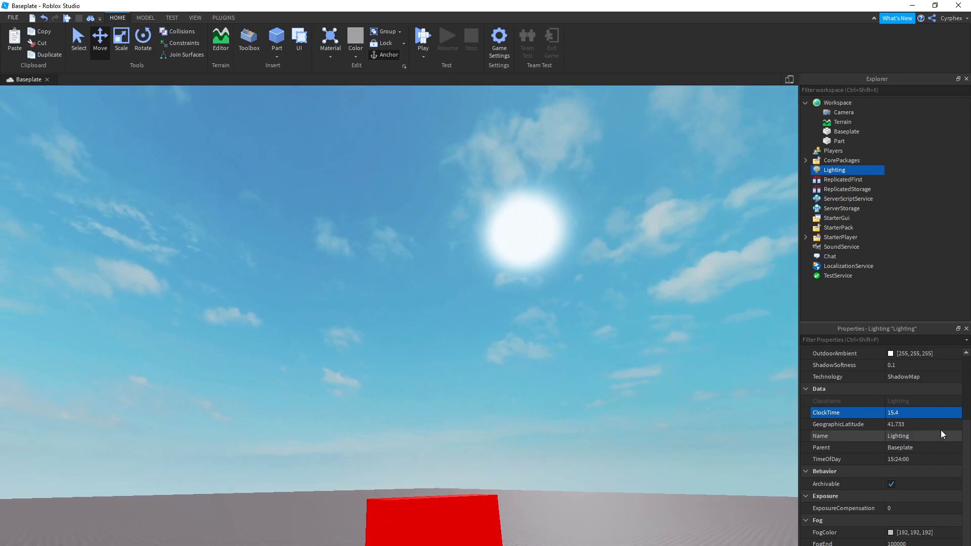
# Step: Try several GeographicLatitude values for Lighting and look at the sun's position and the wall's shadow
pyautogui.click(939, 428)
pyautogui.moveTo(927, 427)
pyautogui.mouseDown()
pyautogui.moveTo(952, 428)
pyautogui.moveTo(921, 426)
pyautogui.mouseUp()
pyautogui.moveTo(640, 372); pyautogui.dragTo(668, 398, button='right')
pyautogui.click(905, 412)
pyautogui.click(915, 425)
pyautogui.moveTo(930, 424); pyautogui.dragTo(919, 421)
pyautogui.moveTo(542, 309); pyautogui.dragTo(547, 310, button='right')
pyautogui.click(956, 425)
pyautogui.moveTo(927, 429); pyautogui.dragTo(934, 429)
pyautogui.moveTo(549, 310); pyautogui.dragTo(525, 289, button='right')
pyautogui.moveTo(382, 187); pyautogui.dragTo(516, 330, button='right')
# Step: Undo the GeographicLatitude trials and recent ClockTime changes, and redo the ClockTime change to 15.4
pyautogui.hotkey('ctrl', 'z')
pyautogui.hotkey('ctrl', 'z')
pyautogui.hotkey('ctrl', 'z')
pyautogui.hotkey('ctrl', 'z')
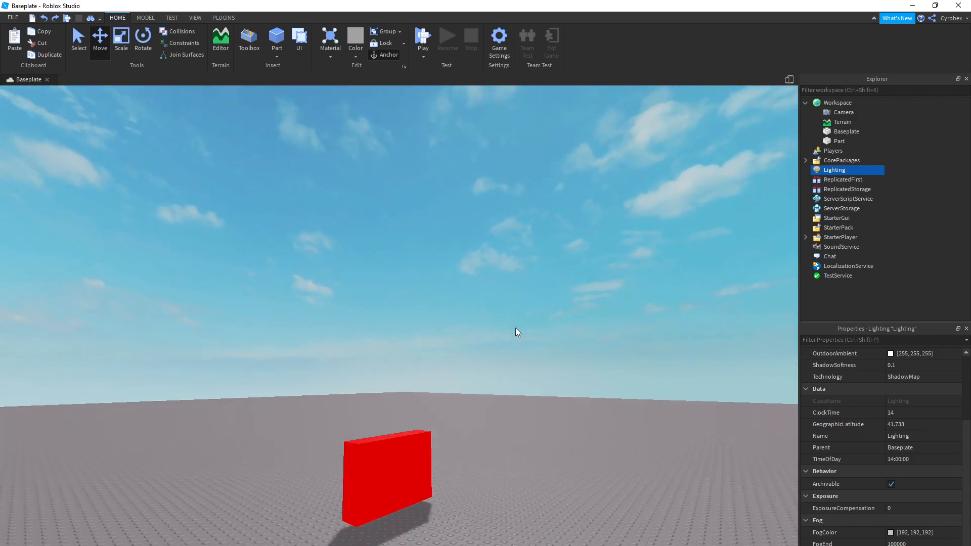
pyautogui.hotkey('ctrl', 'y')
pyautogui.hotkey('ctrl', 'y')
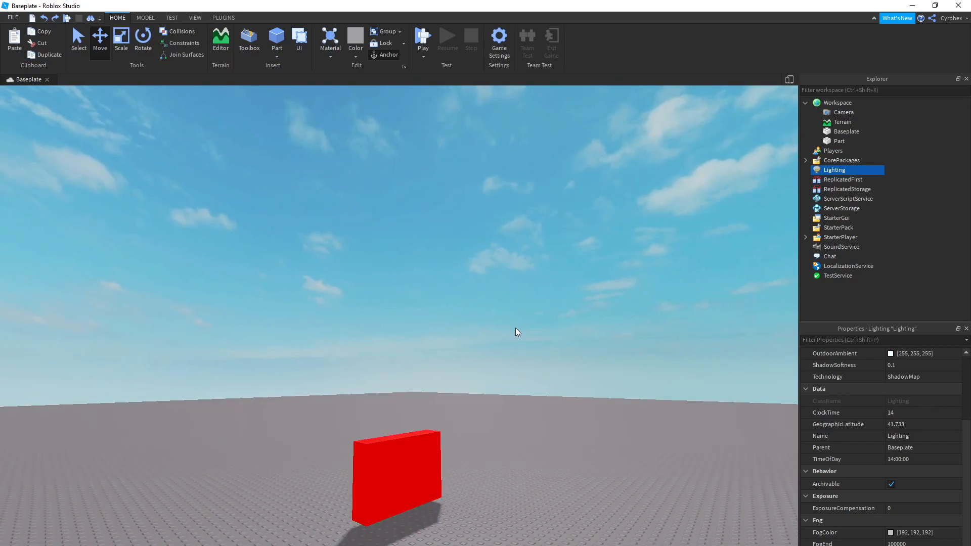
pyautogui.moveTo(515, 328); pyautogui.dragTo(524, 315, button='right')
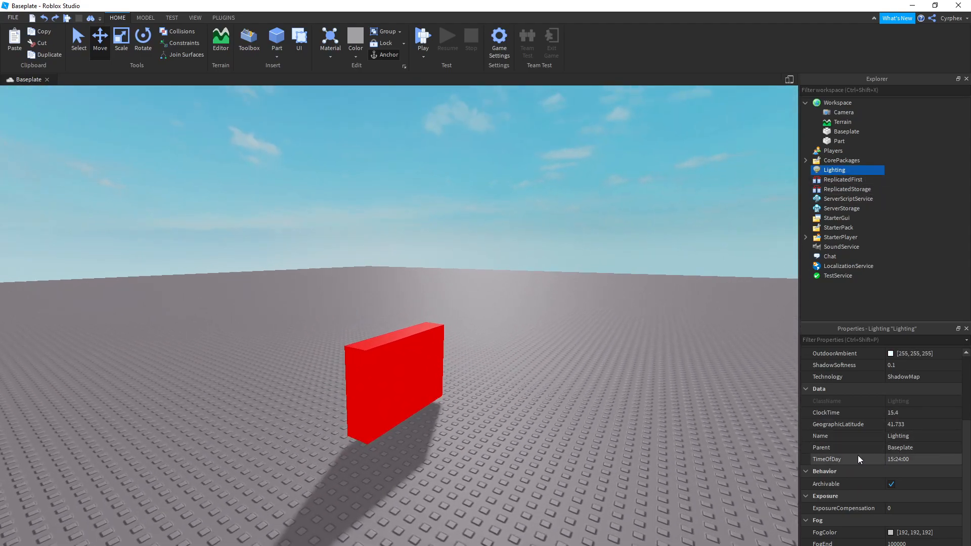
# Step: Set Lighting's TimeOfDay to 15:30:00
pyautogui.click(904, 412)
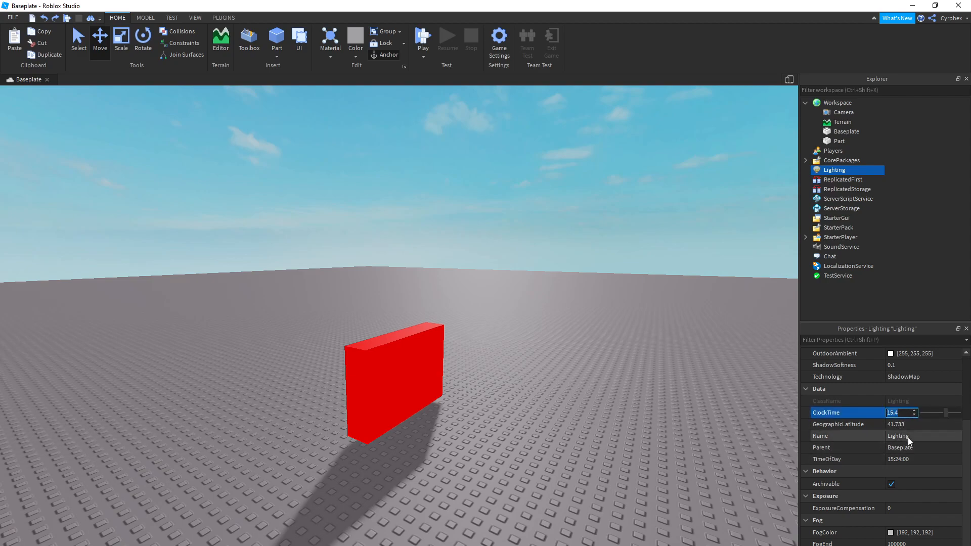
pyautogui.press('Tab')
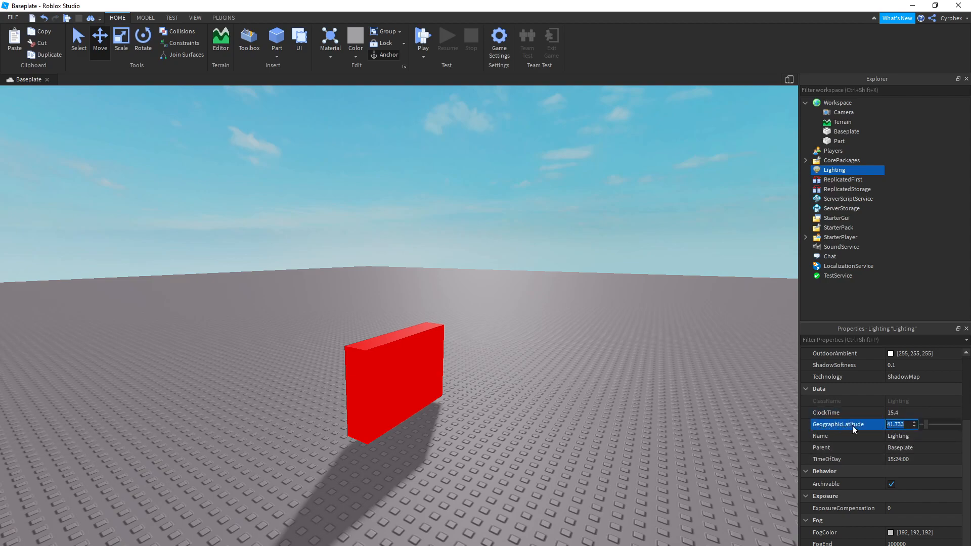
pyautogui.click(903, 459)
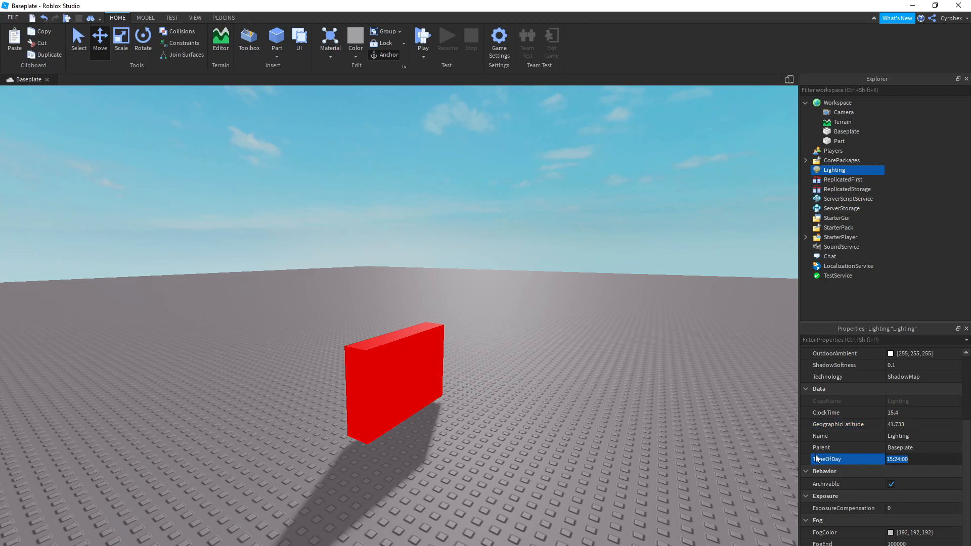
pyautogui.click(905, 411)
pyautogui.click(905, 456)
pyautogui.write('30')
pyautogui.press('Return')
# Step: Try a TimeOfDay of 15:45:00 for Lighting, and undo both TimeOfDay changes
pyautogui.moveTo(671, 382); pyautogui.dragTo(671, 382, button='right')
pyautogui.doubleClick(898, 459)
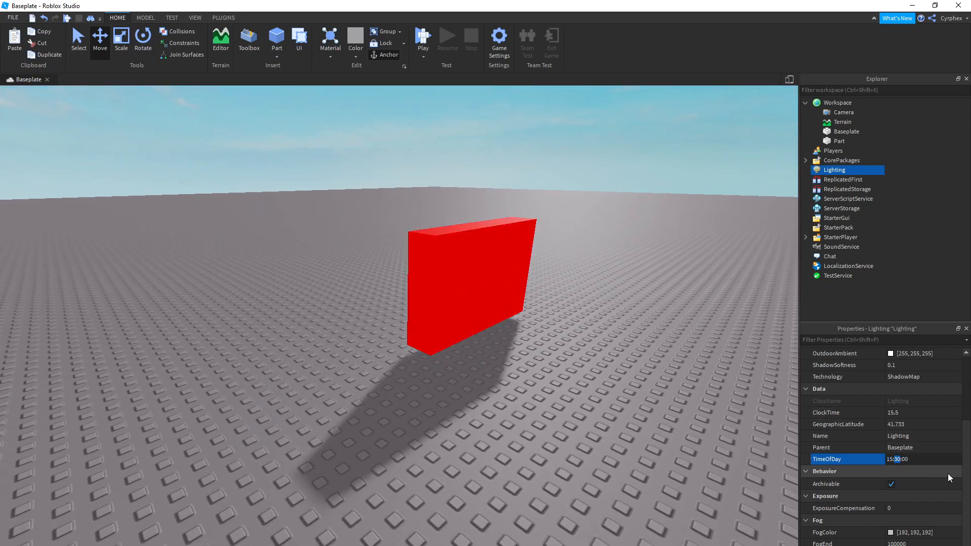
pyautogui.write('45')
pyautogui.press('Return')
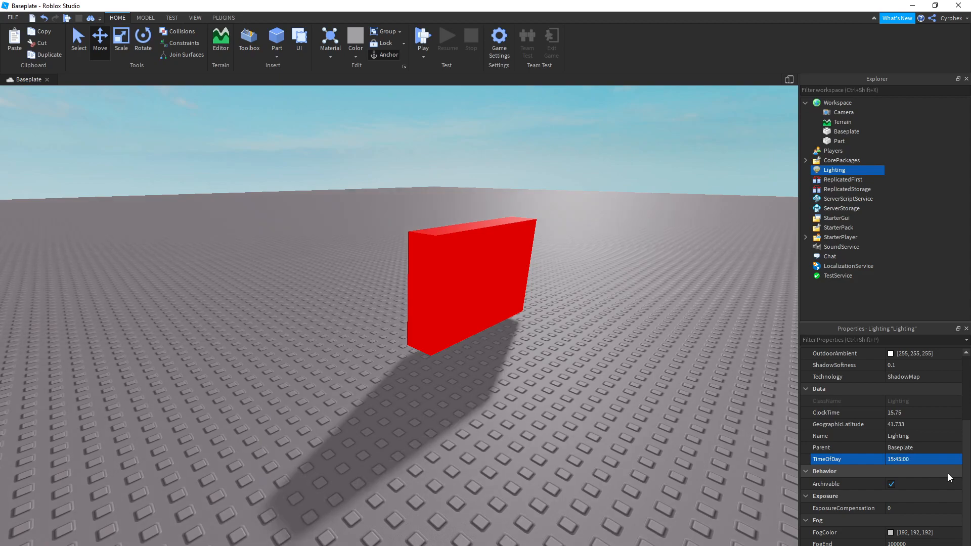
pyautogui.hotkey('ctrl', 'z')
pyautogui.hotkey('ctrl', 'z')
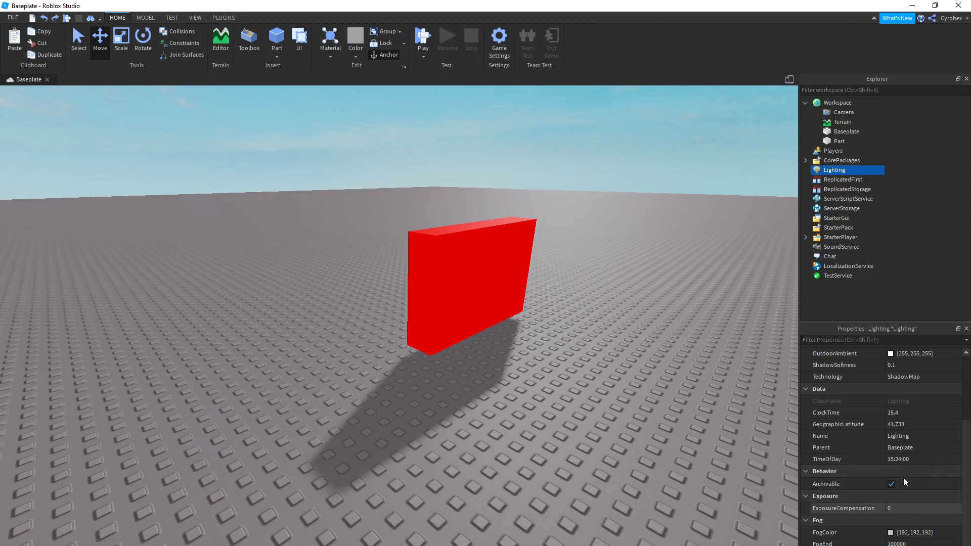
# Step: Try an ExposureCompensation of 3 for Lighting, view the sky and wall, and undo the change
pyautogui.moveTo(764, 471); pyautogui.dragTo(759, 440, button='right')
pyautogui.click(906, 509)
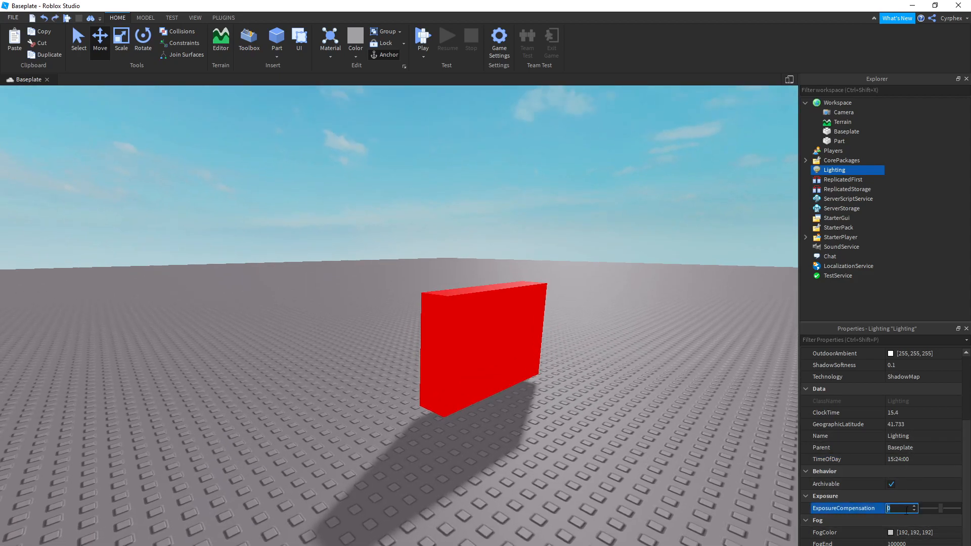
pyautogui.moveTo(939, 511); pyautogui.dragTo(964, 508)
pyautogui.moveTo(480, 388); pyautogui.dragTo(491, 372, button='right')
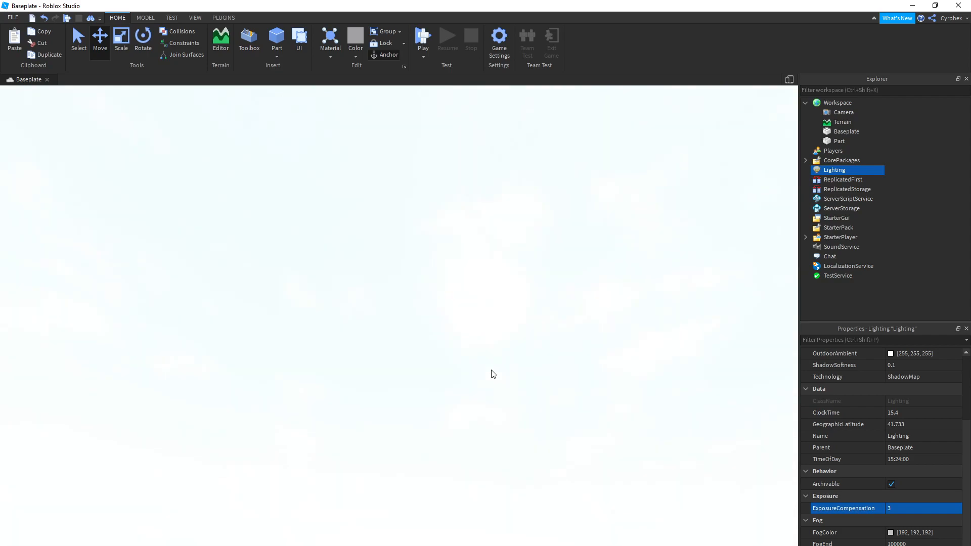
pyautogui.moveTo(496, 338); pyautogui.dragTo(495, 336, button='right')
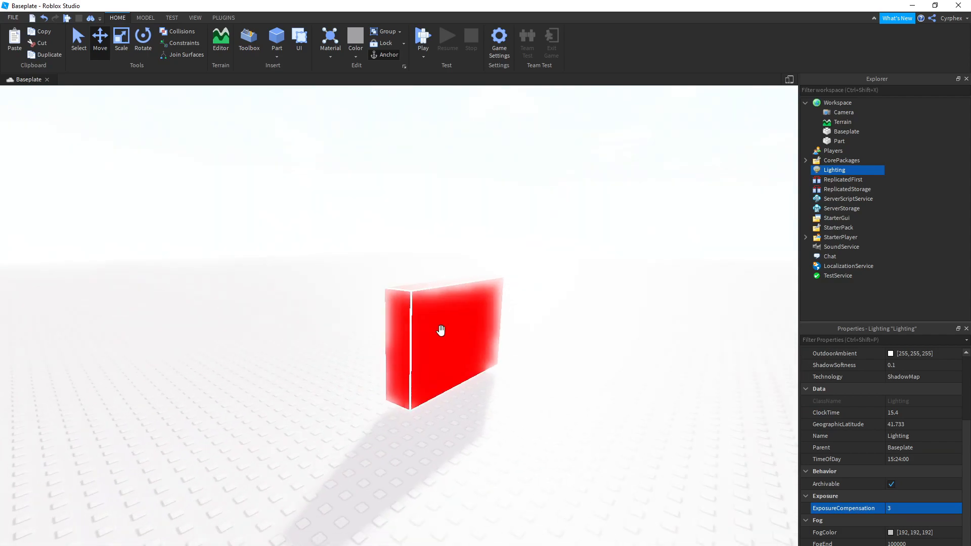
pyautogui.hotkey('ctrl', 'z')
pyautogui.scroll(4, 572, 363)
pyautogui.scroll(-3, 572, 363)
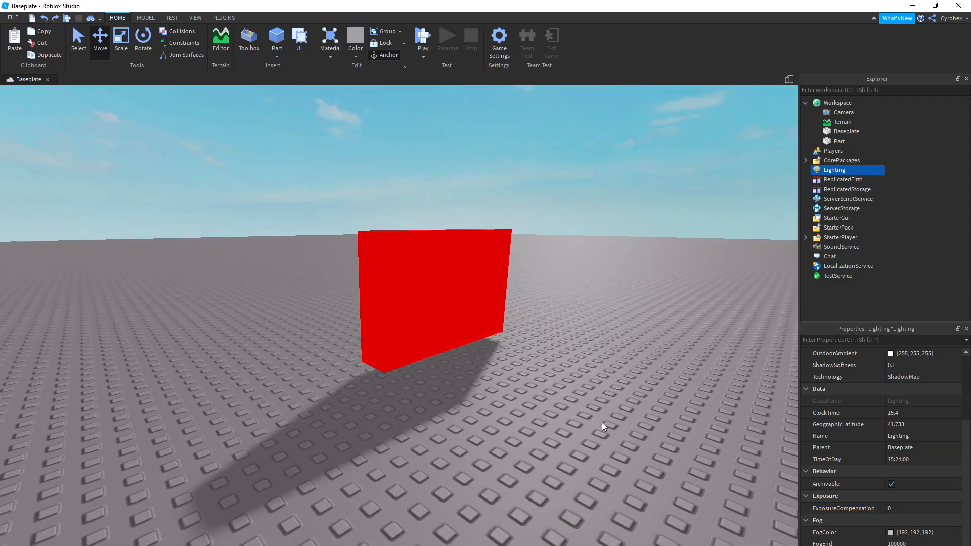
pyautogui.moveTo(608, 424); pyautogui.dragTo(605, 429, button='right')
pyautogui.click(891, 532)
pyautogui.moveTo(607, 257); pyautogui.dragTo(604, 233)
pyautogui.moveTo(593, 194); pyautogui.dragTo(389, 171)
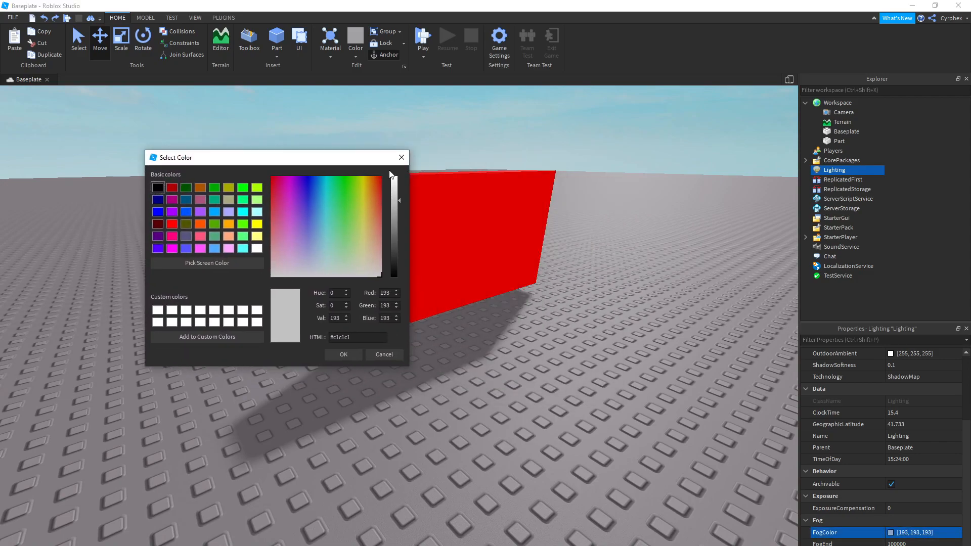
pyautogui.press('Escape')
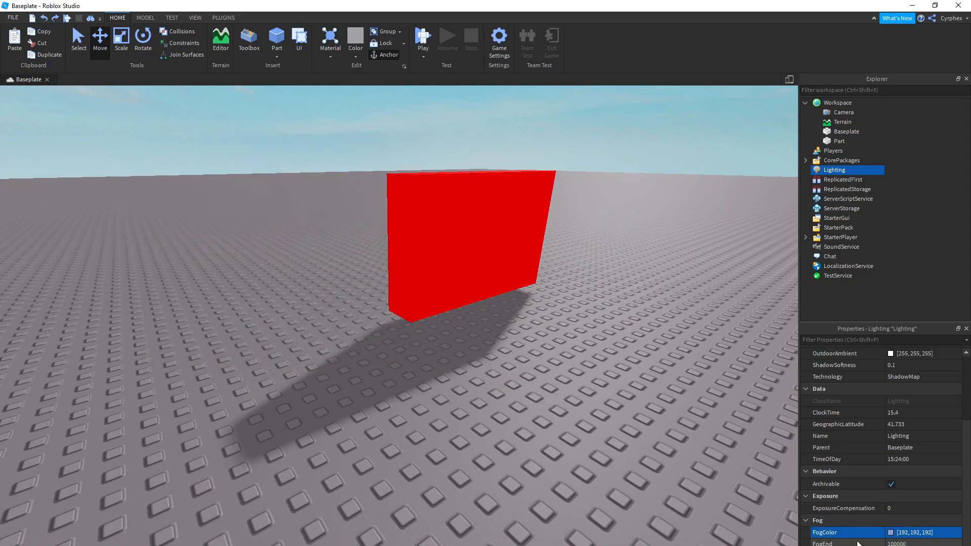
# Step: Try FogEnd values of 300 and 0 for Lighting
pyautogui.click(894, 543)
pyautogui.write('3')
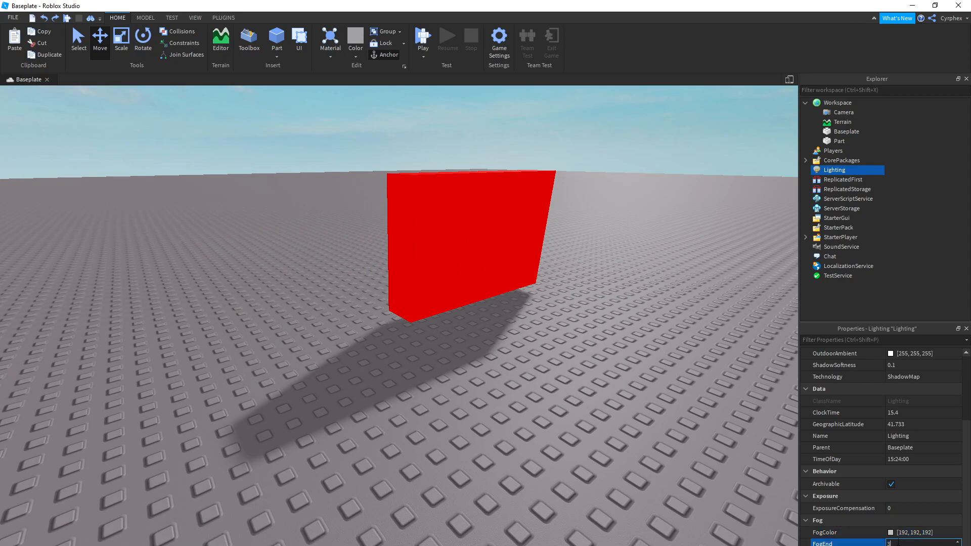
pyautogui.write('00')
pyautogui.press('Return')
pyautogui.scroll(-5, 490, 315)
pyautogui.click(903, 544)
pyautogui.write('0')
pyautogui.press('Return')
# Step: Try FogEnd values of 1 and 30 for Lighting, viewing the fog around the red wall
pyautogui.moveTo(457, 328); pyautogui.dragTo(457, 329, button='right')
pyautogui.click(900, 543)
pyautogui.write('1')
pyautogui.press('Return')
pyautogui.scroll(2, 557, 466)
pyautogui.moveTo(557, 467); pyautogui.dragTo(557, 466, button='right')
pyautogui.click(900, 544)
pyautogui.write('30')
pyautogui.press('Return')
# Step: Try FogEnd values of 500 and 1000 for Lighting, viewing the wall from different distances
pyautogui.click(928, 544)
pyautogui.write('500')
pyautogui.press('Return')
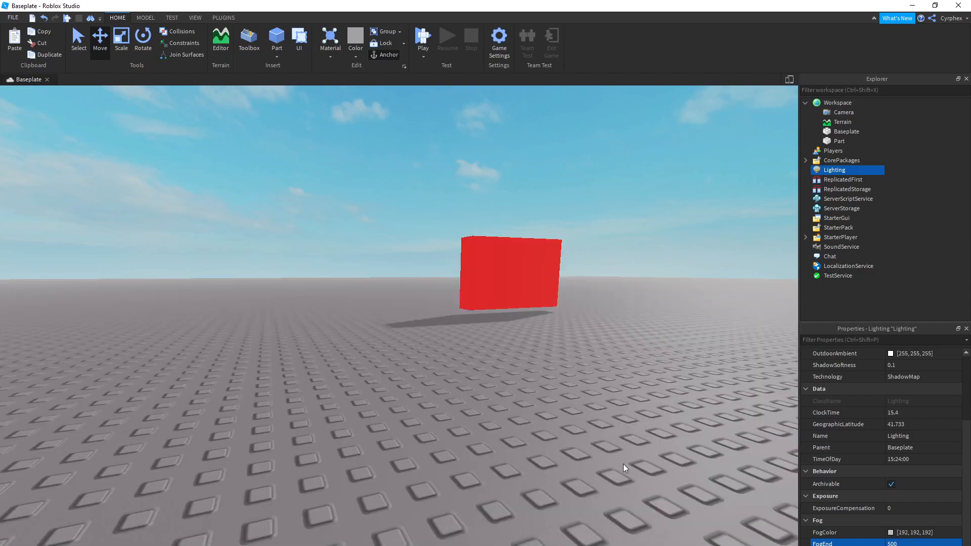
pyautogui.moveTo(623, 463); pyautogui.dragTo(626, 463, button='right')
pyautogui.press('s')
pyautogui.press('w')
pyautogui.click(928, 544)
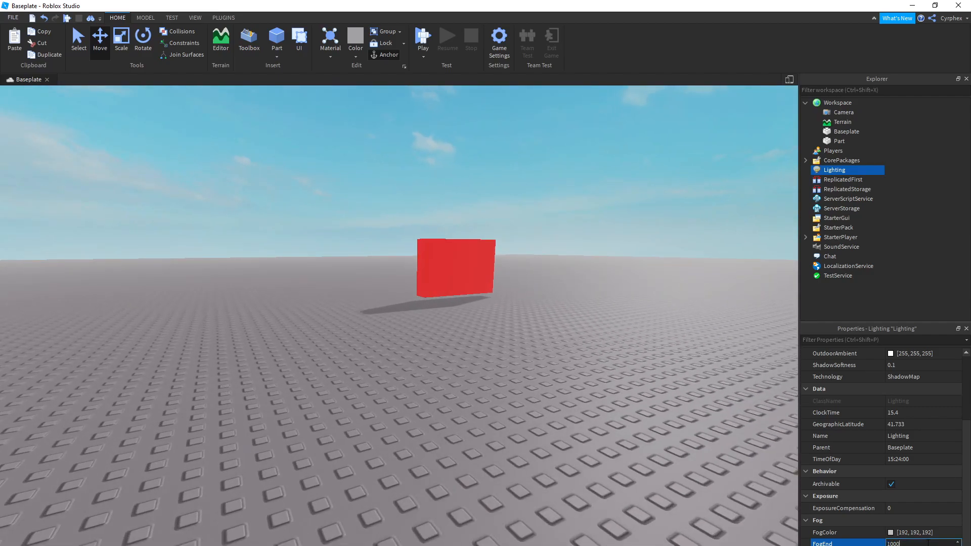
pyautogui.press('Return')
# Step: Set Lighting's FogColor to bright blue [34, 188, 254] and view the wall nearer and farther away
pyautogui.click(891, 535)
pyautogui.moveTo(568, 233); pyautogui.dragTo(530, 223)
pyautogui.moveTo(606, 243); pyautogui.dragTo(602, 209)
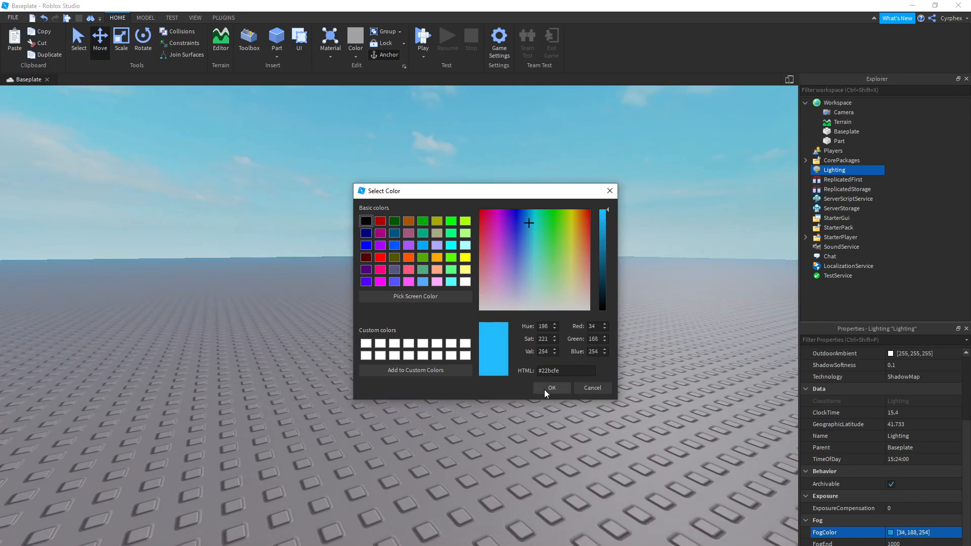
pyautogui.click(546, 386)
pyautogui.press('s')
pyautogui.moveTo(521, 400); pyautogui.dragTo(520, 400, button='right')
pyautogui.press('w')
pyautogui.press('s')
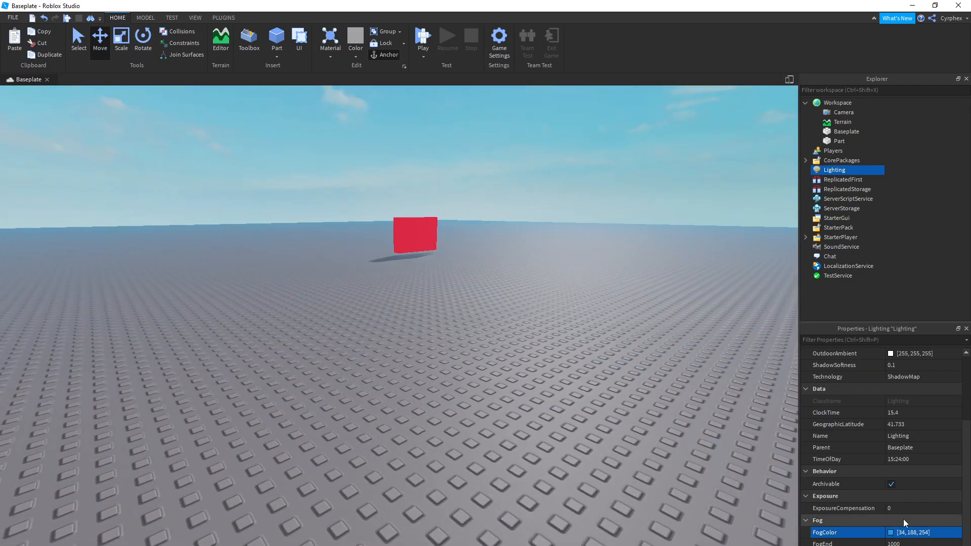
# Step: View the blue fog from other distances, and undo the FogColor change and the last two FogEnd changes
pyautogui.click(903, 544)
pyautogui.click(903, 545)
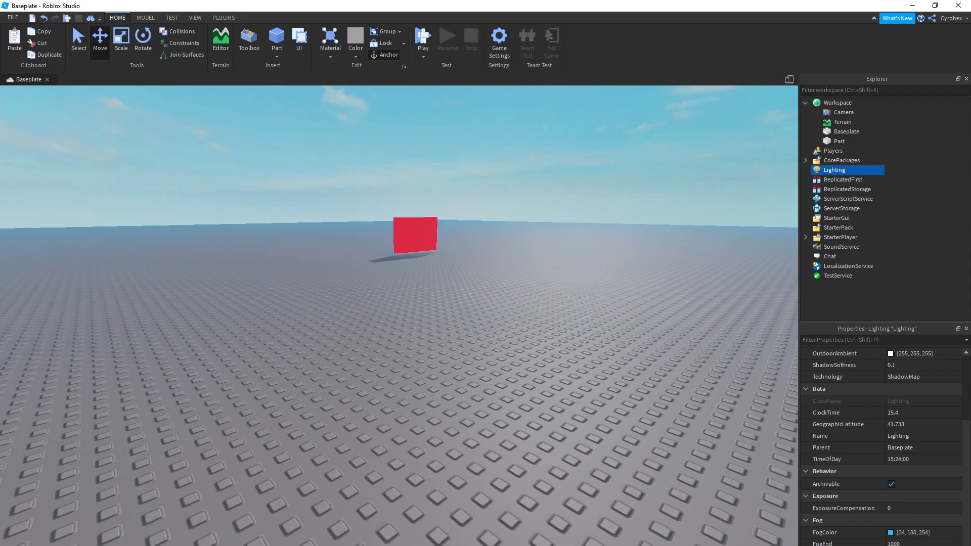
pyautogui.press('w')
pyautogui.moveTo(579, 457); pyautogui.dragTo(577, 456, button='right')
pyautogui.press('s')
pyautogui.hotkey('ctrl', 'z')
pyautogui.hotkey('ctrl', 'z')
pyautogui.hotkey('ctrl', 'z')
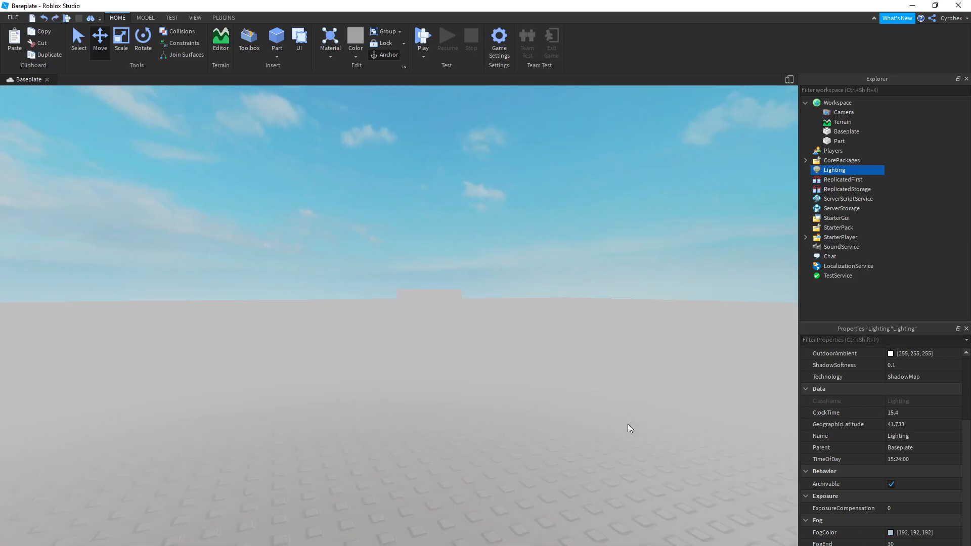
# Step: Set Lighting's FogColor to black [0, 0, 0] and view the fog while approaching and leaving the wall
pyautogui.click(891, 533)
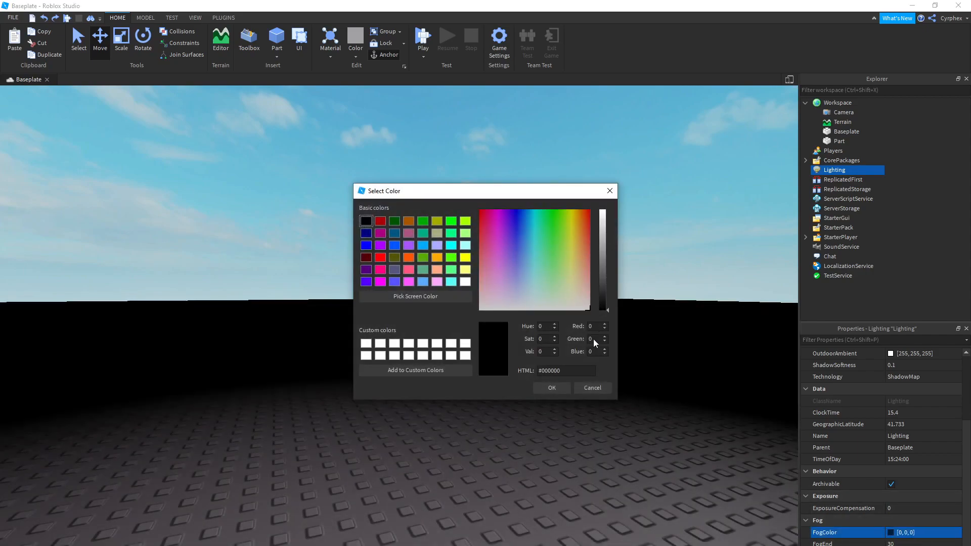
pyautogui.click(548, 391)
pyautogui.moveTo(379, 398); pyautogui.dragTo(381, 398, button='right')
pyautogui.press('w')
pyautogui.press('s')
pyautogui.press('w')
pyautogui.press('s')
pyautogui.moveTo(325, 317); pyautogui.dragTo(443, 284, button='right')
pyautogui.moveTo(407, 240); pyautogui.dragTo(407, 218)
pyautogui.scroll(-2, 407, 218)
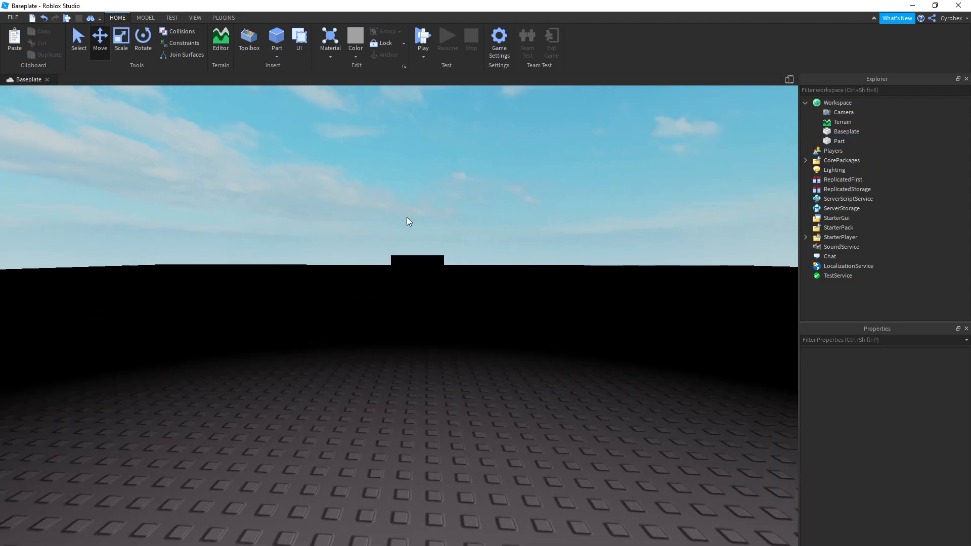
# Step: Undo the black FogColor, the remaining FogEnd trials and the earlier ClockTime change in Lighting
pyautogui.hotkey('ctrl', 'z')
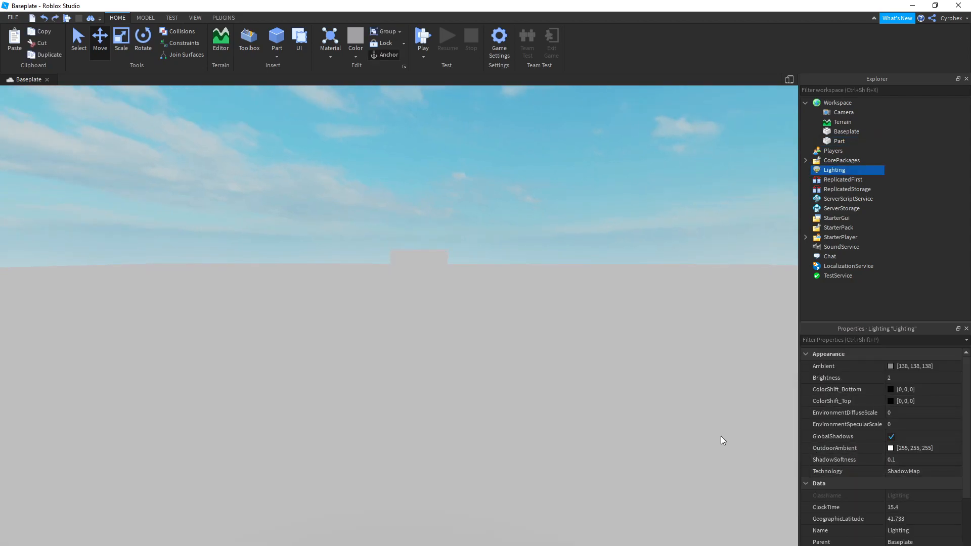
pyautogui.hotkey('ctrl', 'z')
pyautogui.hotkey('ctrl', 'z')
pyautogui.moveTo(543, 374); pyautogui.dragTo(539, 374, button='right')
pyautogui.press('w')
pyautogui.moveTo(967, 433); pyautogui.dragTo(966, 527)
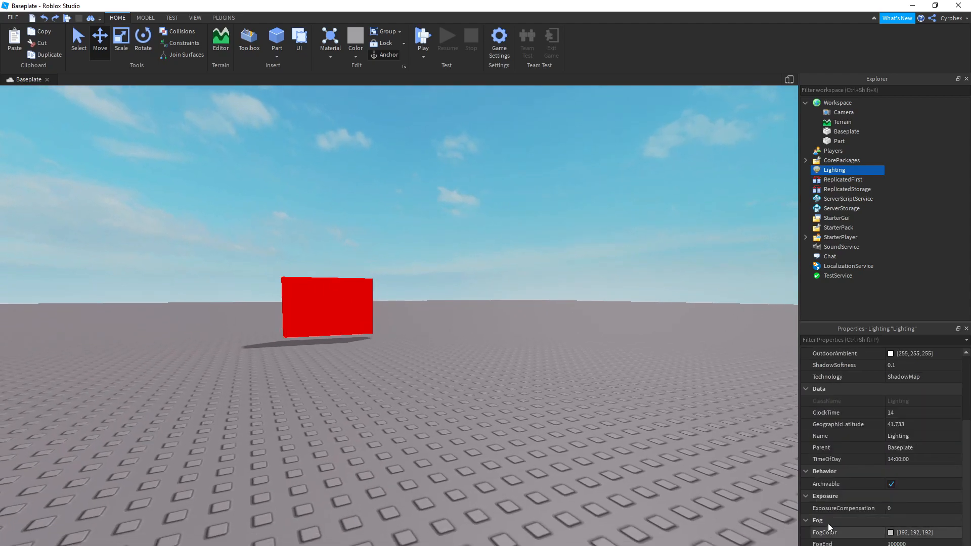
# Step: Inspect the properties of Lighting, Terrain and Workspace
pyautogui.moveTo(456, 386); pyautogui.dragTo(457, 384, button='right')
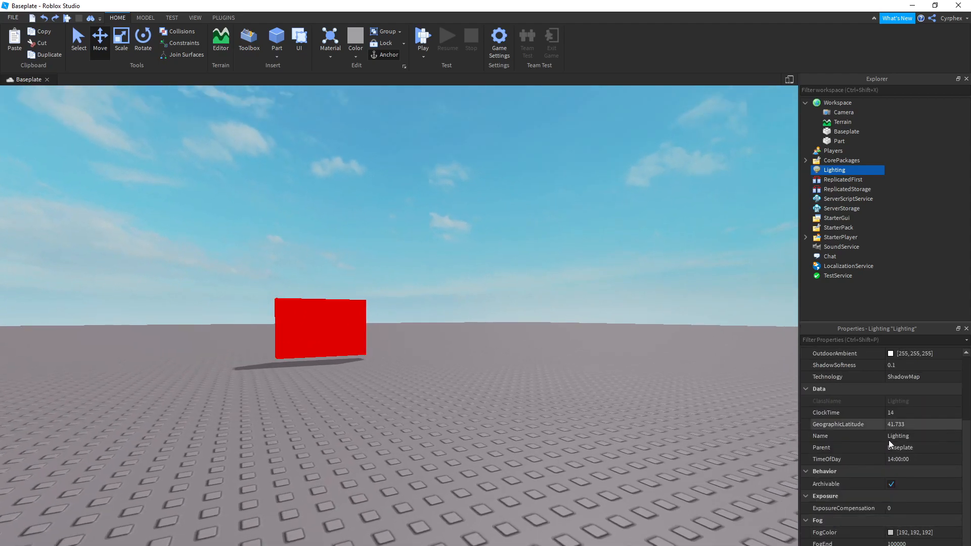
pyautogui.scroll(5, 912, 499)
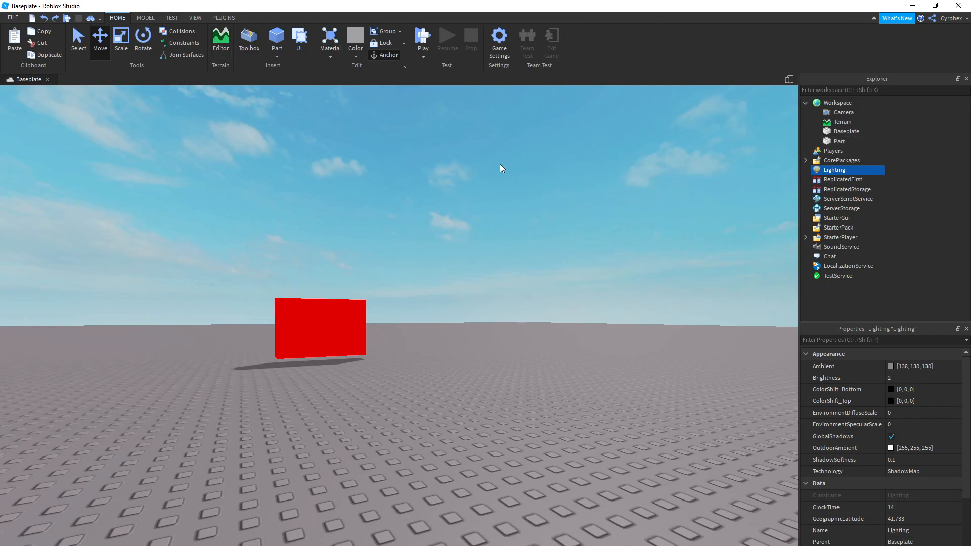
pyautogui.click(835, 122)
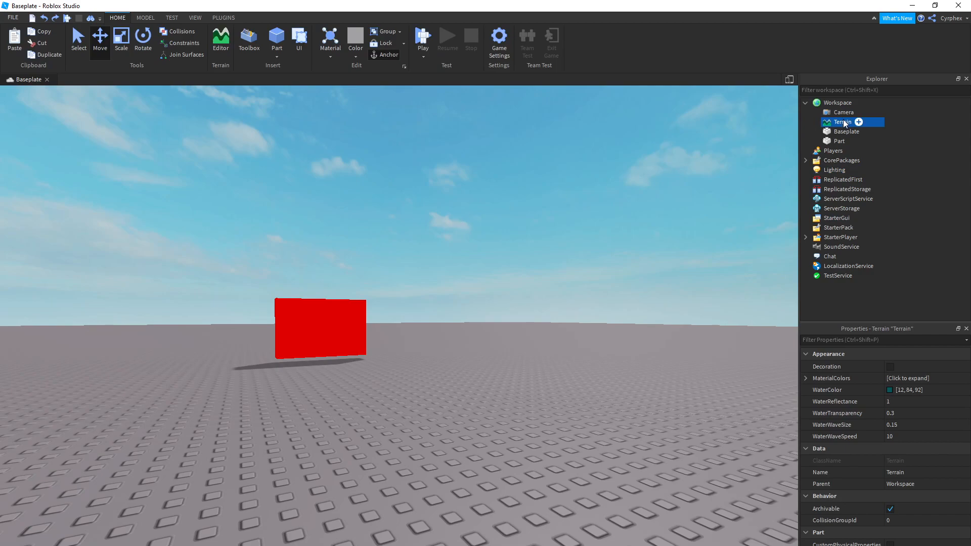
pyautogui.click(845, 104)
pyautogui.moveTo(519, 291); pyautogui.dragTo(520, 289, button='right')
pyautogui.press('w')
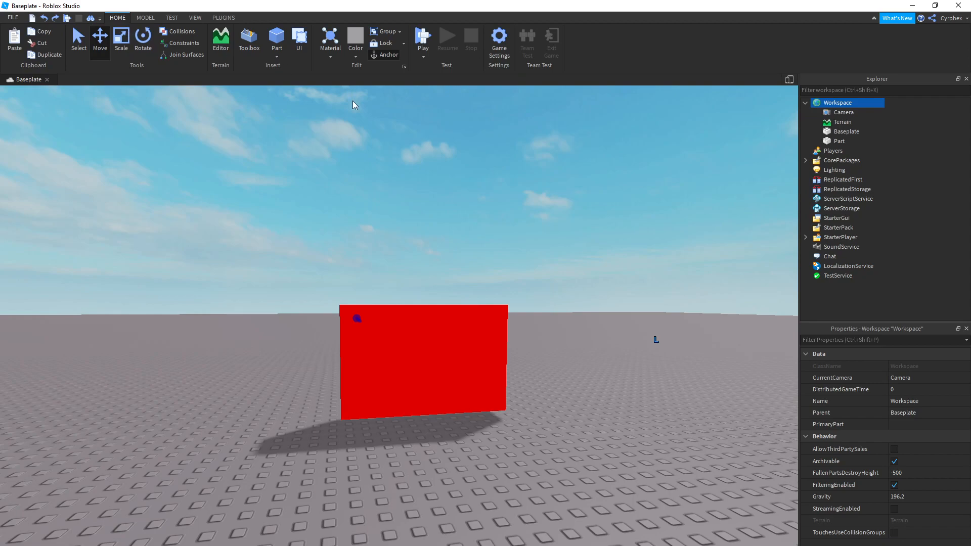
pyautogui.moveTo(292, 196); pyautogui.dragTo(303, 208, button='right')
pyautogui.click(475, 267)
pyautogui.scroll(-3, 274, 203)
pyautogui.moveTo(295, 225); pyautogui.dragTo(514, 362)
pyautogui.moveTo(239, 258); pyautogui.dragTo(552, 367)
pyautogui.moveTo(287, 216); pyautogui.dragTo(487, 341)
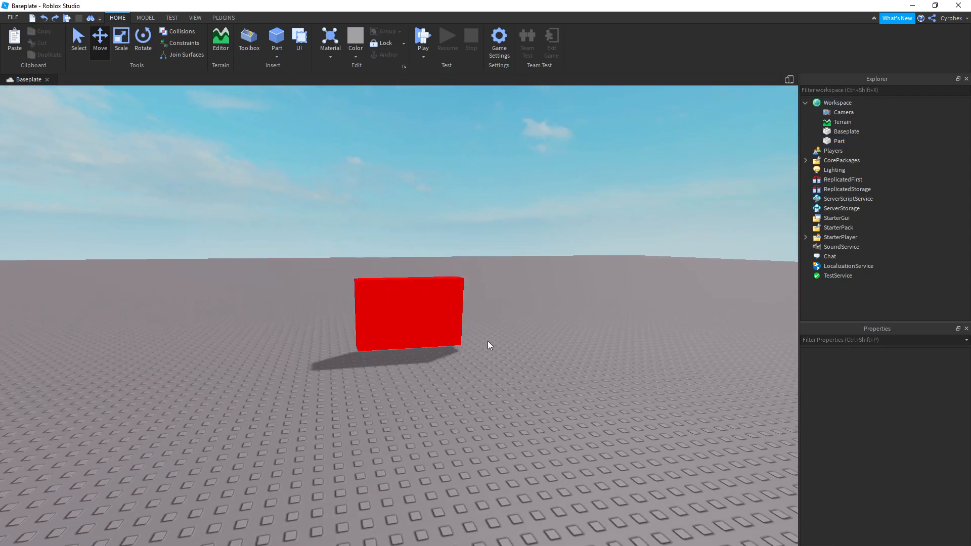
# Step: Start publishing the place to Roblox, naming the game "test" with the description "asfagds"
pyautogui.click(12, 18)
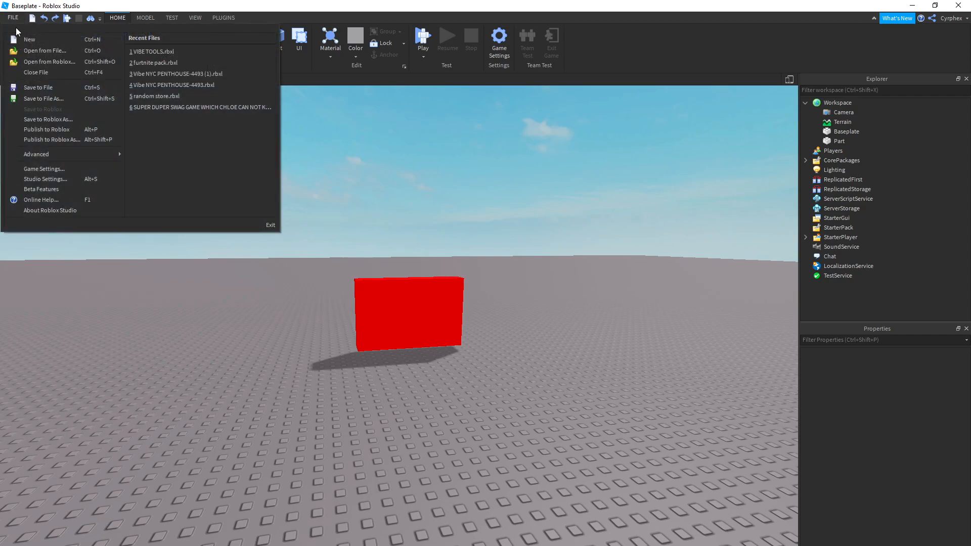
pyautogui.click(68, 128)
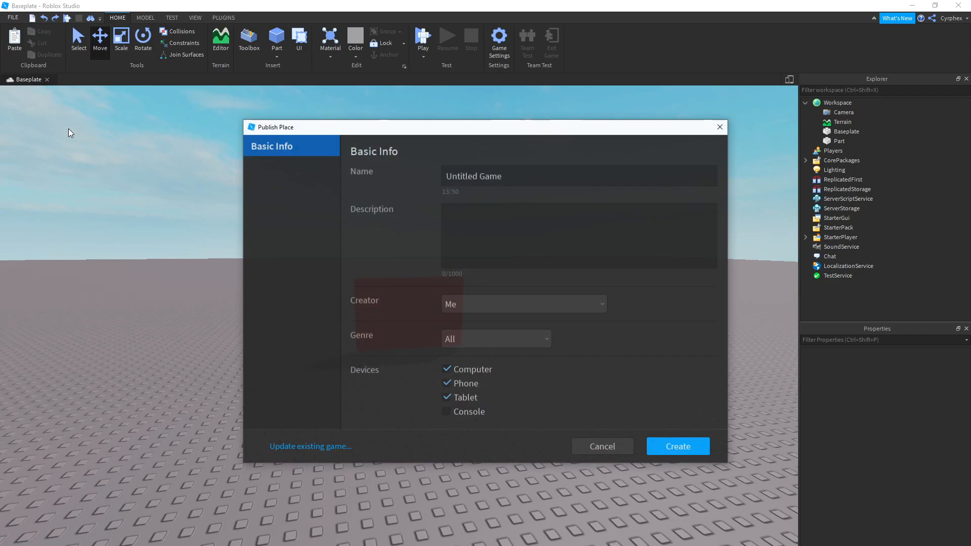
pyautogui.click(476, 177)
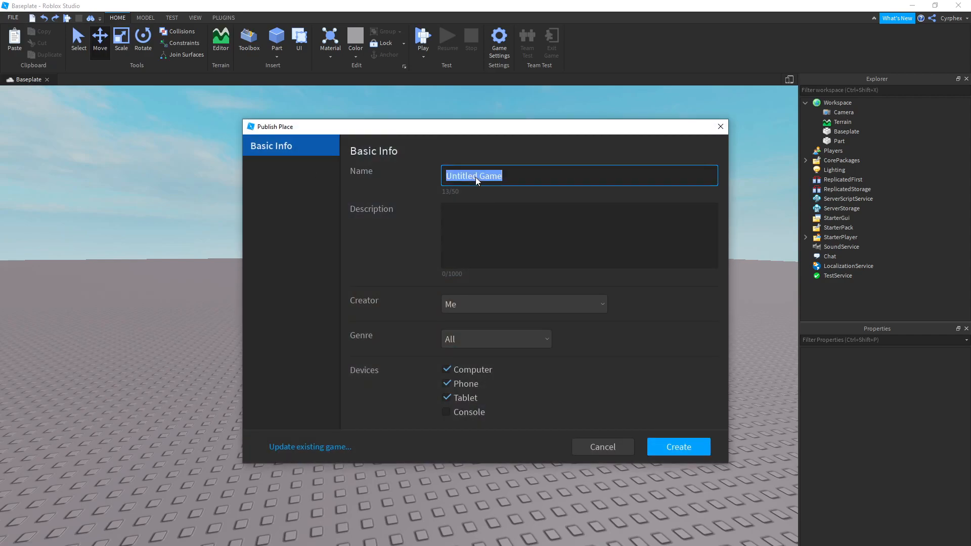
pyautogui.write('test')
pyautogui.click(485, 213)
pyautogui.write('asfagds')
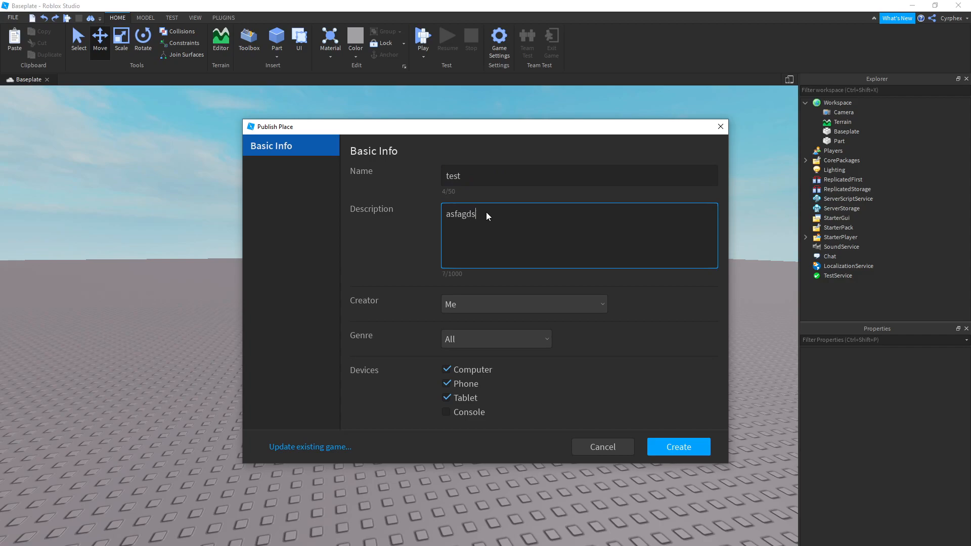
# Step: Keep Me as the creator, exclude Tablet from the devices, and create the published game, closing the publishing dialog
pyautogui.click(493, 299)
pyautogui.scroll(-2, 504, 362)
pyautogui.scroll(2, 482, 342)
pyautogui.click(485, 305)
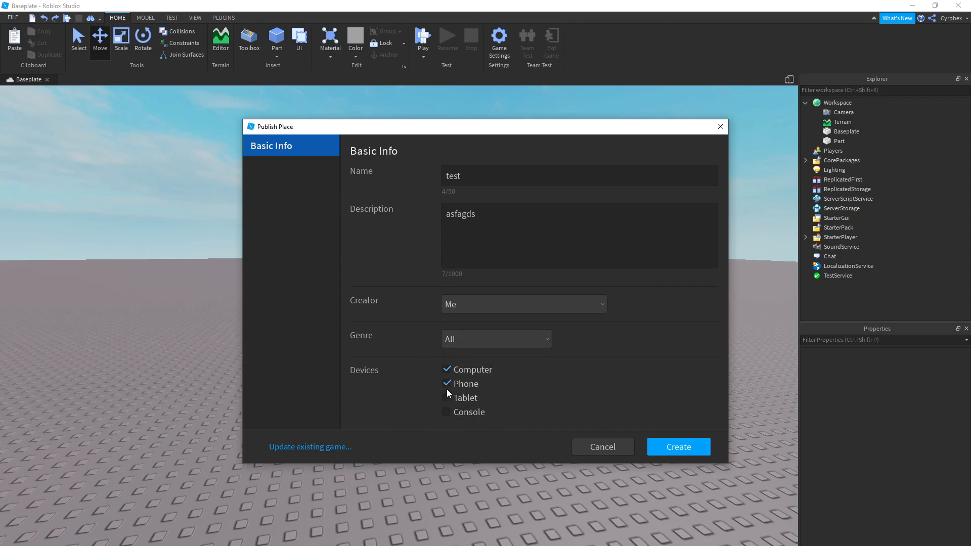
pyautogui.click(660, 448)
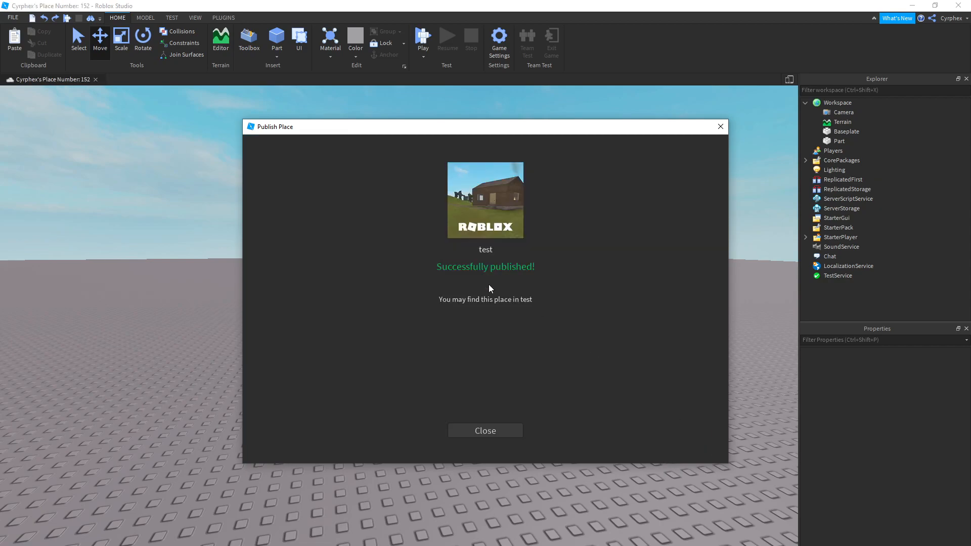
pyautogui.click(485, 431)
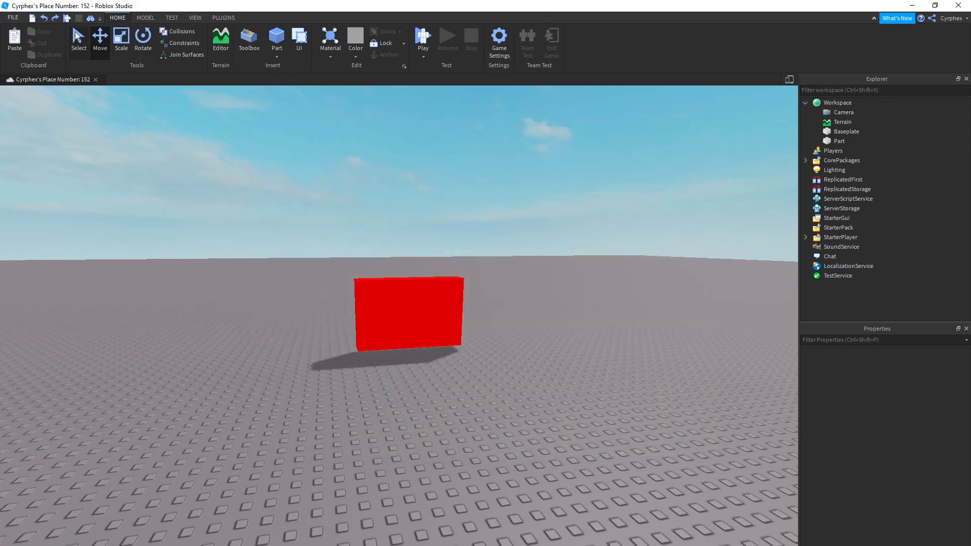
# Step: Review the game's Basic Info settings and set its playability permission to Friends
pyautogui.click(499, 40)
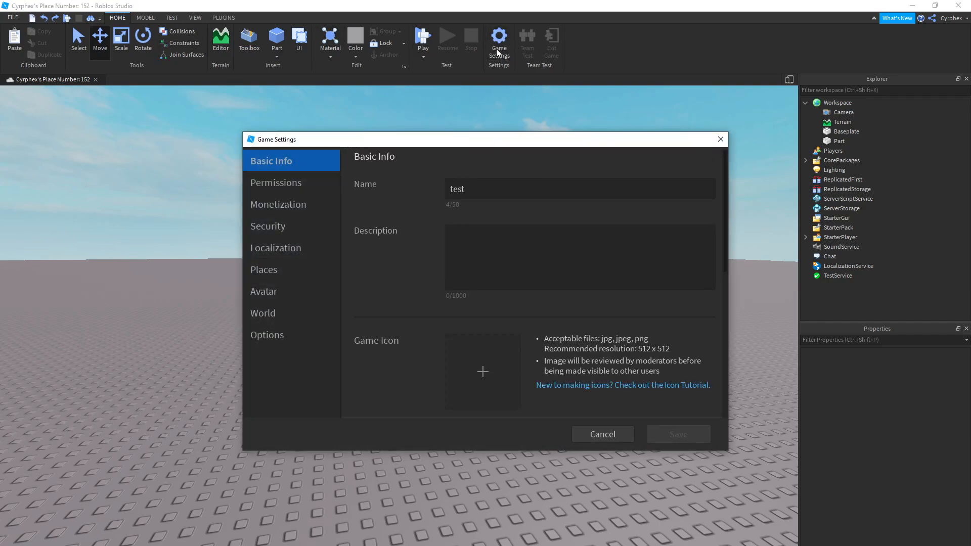
pyautogui.scroll(-5, 433, 304)
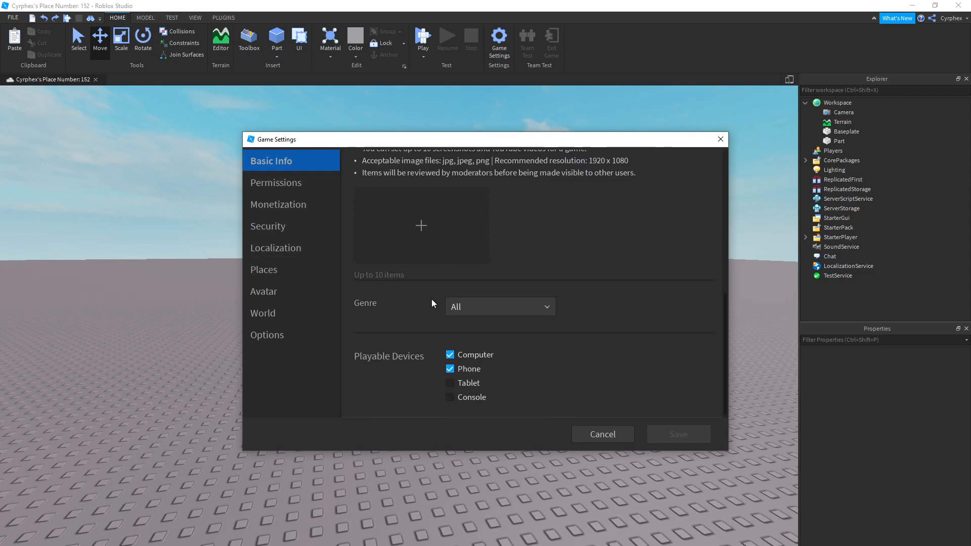
pyautogui.scroll(1, 434, 304)
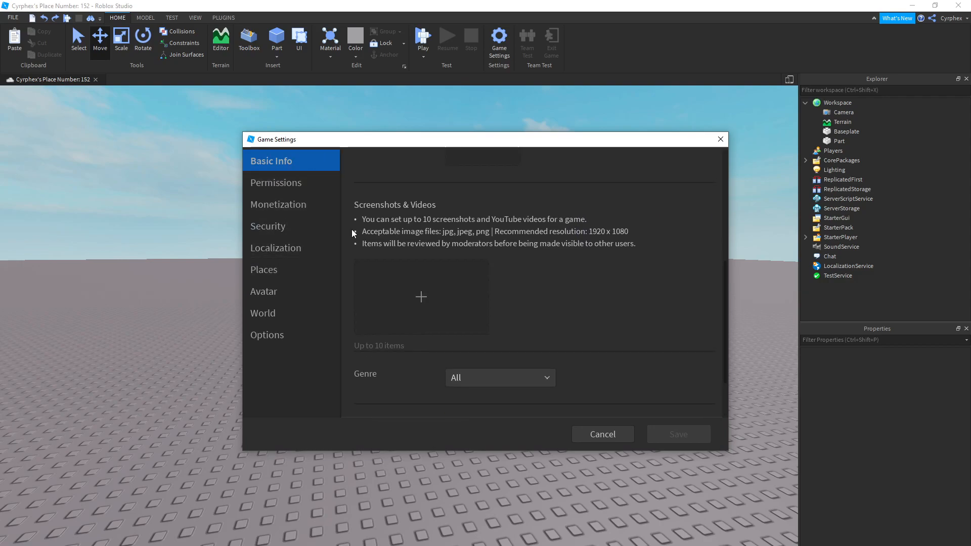
pyautogui.click(288, 177)
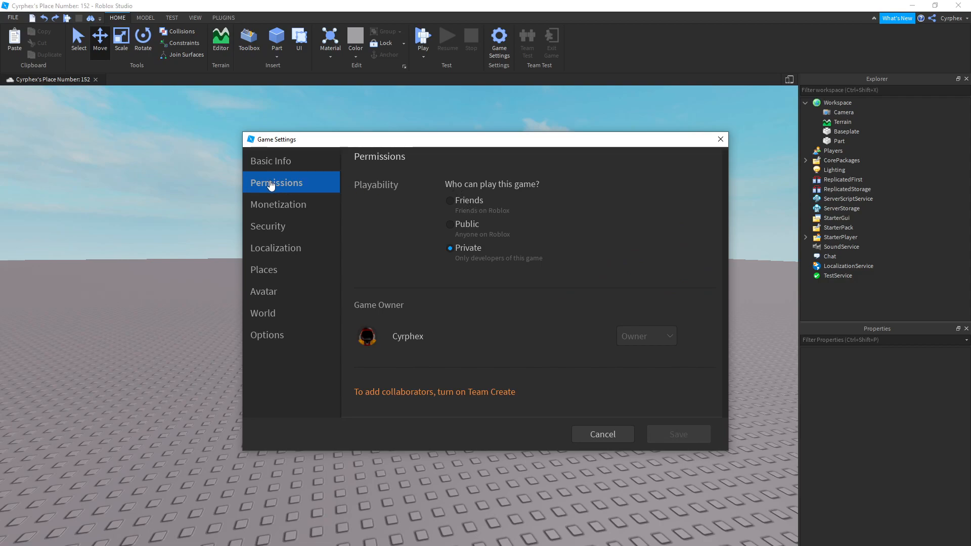
pyautogui.click(451, 201)
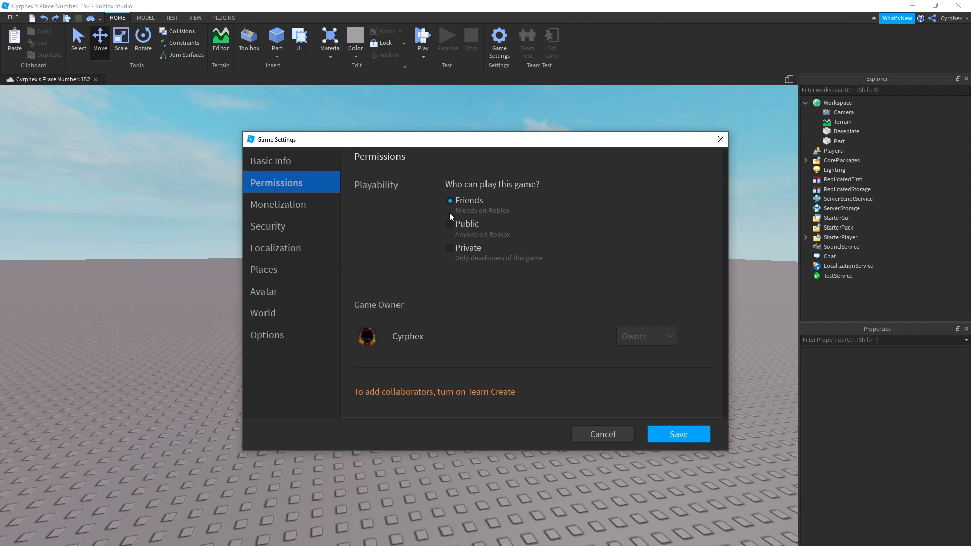
pyautogui.click(451, 201)
# Step: Try enabling Paid Access and Private Servers one at a time in the monetization settings, turning each off again
pyautogui.click(275, 201)
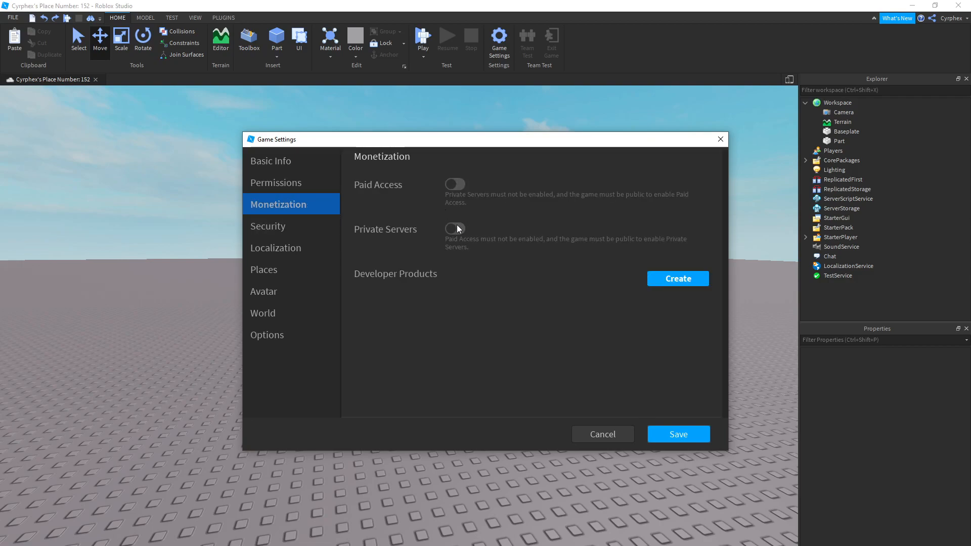
pyautogui.click(452, 185)
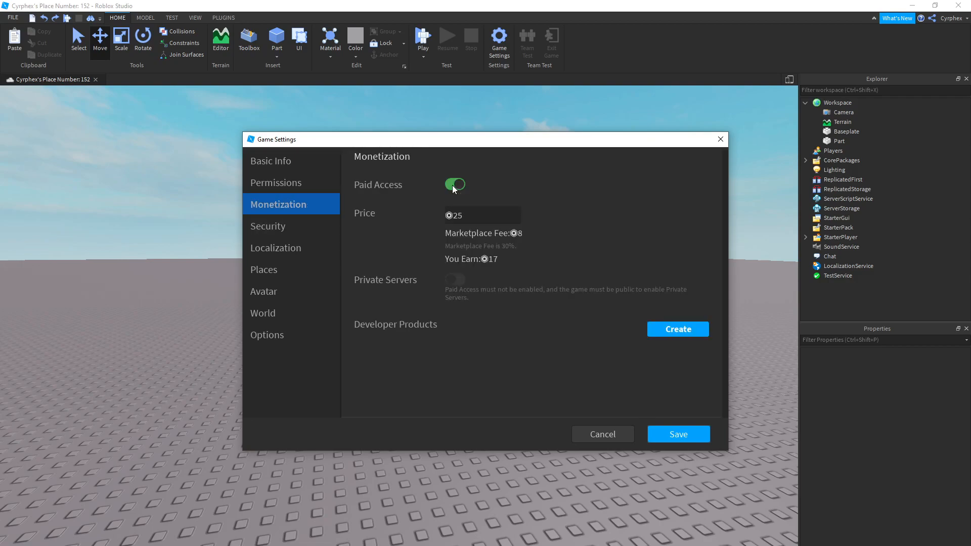
pyautogui.click(455, 185)
pyautogui.click(455, 228)
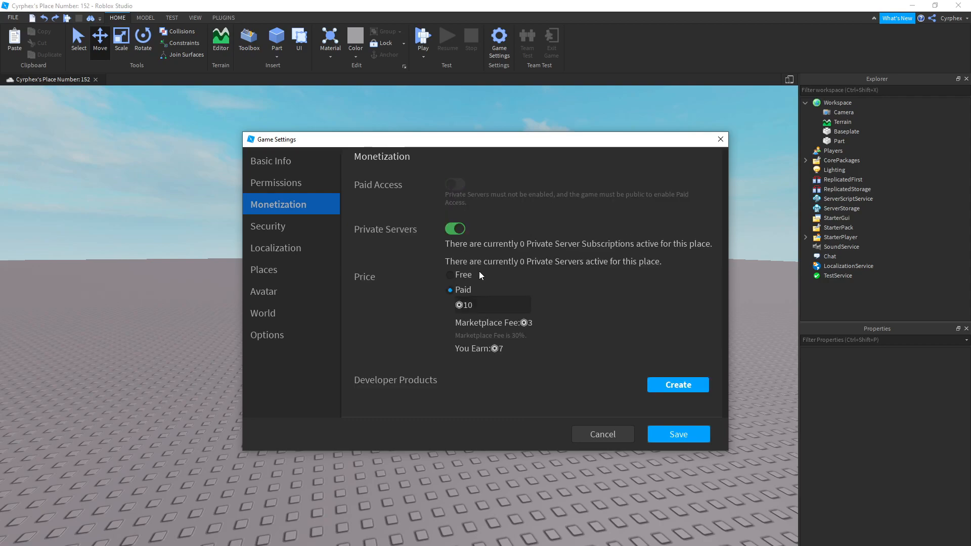
pyautogui.click(455, 230)
# Step: Review the game's Security, Localization and Places settings, including the available options for the test place
pyautogui.click(286, 229)
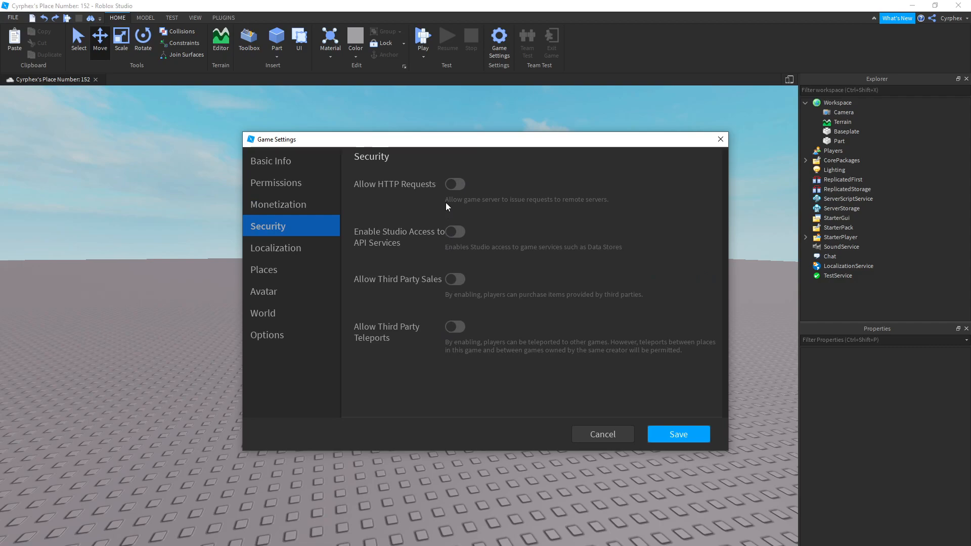
pyautogui.click(268, 248)
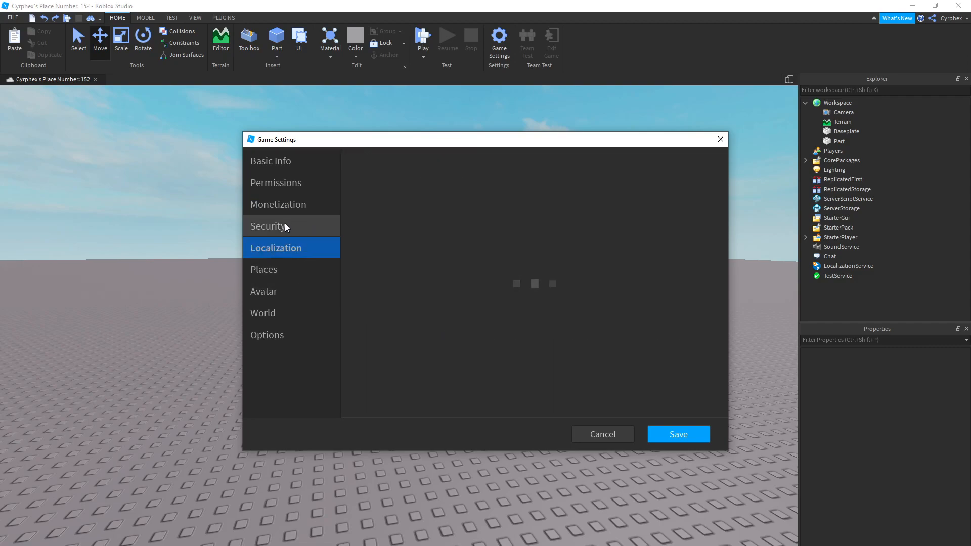
pyautogui.click(288, 277)
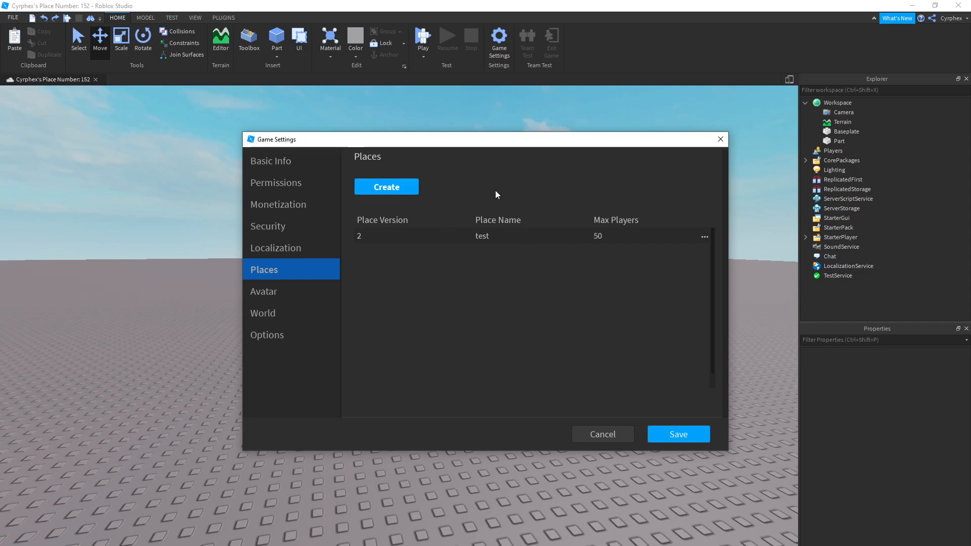
pyautogui.click(708, 235)
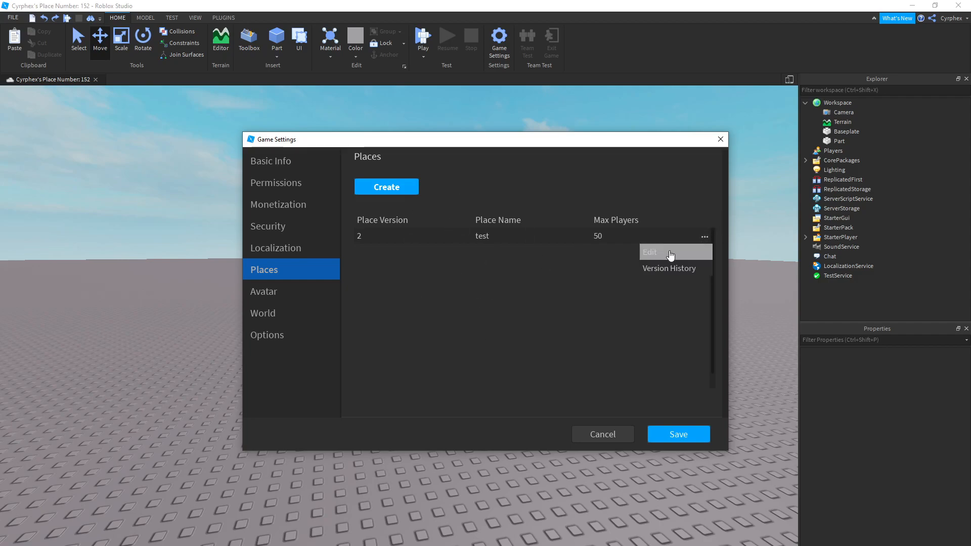
# Step: Review the game's Avatar settings, from presets, avatar type, animation and collision through scale, body parts and clothing overrides
pyautogui.click(306, 293)
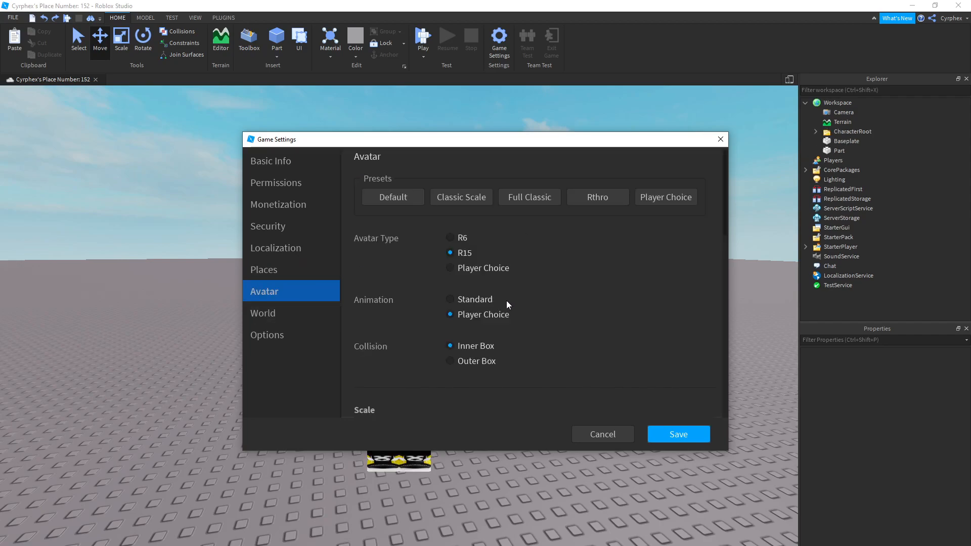
pyautogui.scroll(-3, 462, 320)
pyautogui.scroll(2, 461, 293)
pyautogui.scroll(1, 461, 293)
pyautogui.scroll(-3, 455, 283)
pyautogui.scroll(3, 425, 263)
pyautogui.scroll(-6, 459, 269)
pyautogui.scroll(2, 476, 296)
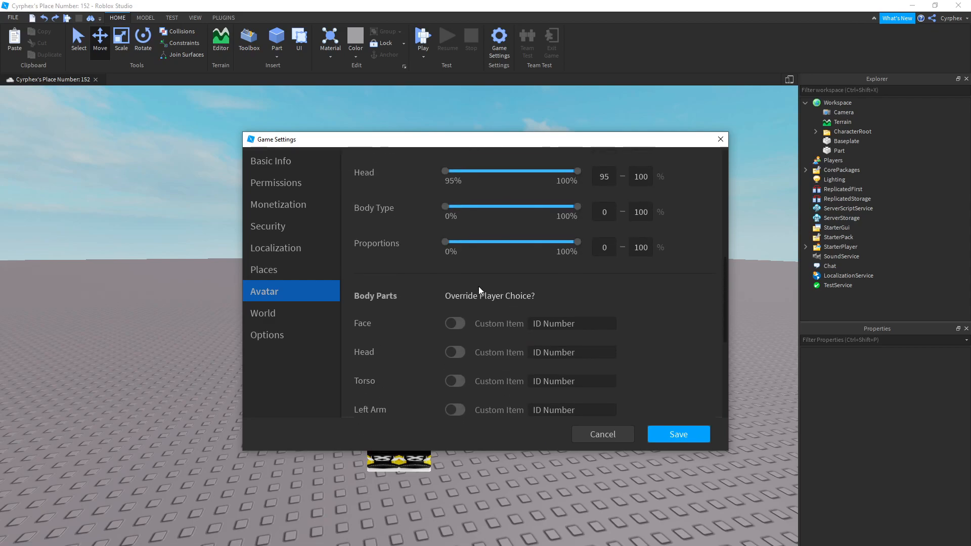
pyautogui.scroll(-1, 486, 291)
pyautogui.scroll(-4, 493, 298)
pyautogui.scroll(2, 487, 332)
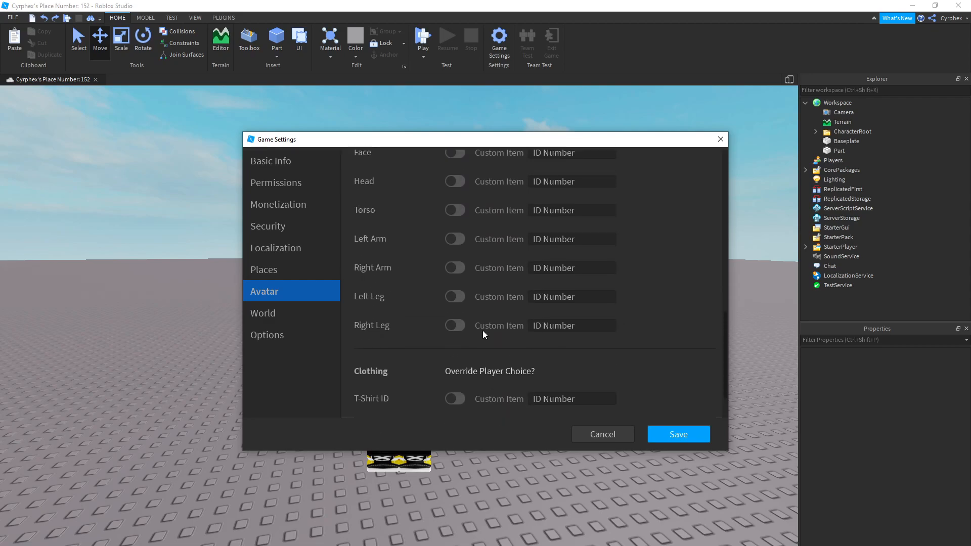
# Step: Review the World settings for gravity, jump, walk and slope, and the collaborative editing and server shutdown Options
pyautogui.click(282, 315)
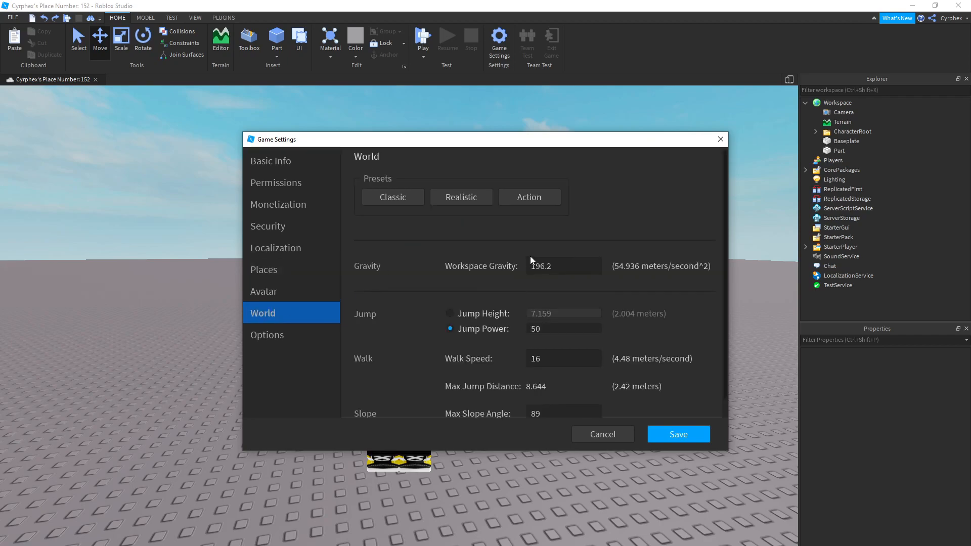
pyautogui.scroll(-1, 562, 324)
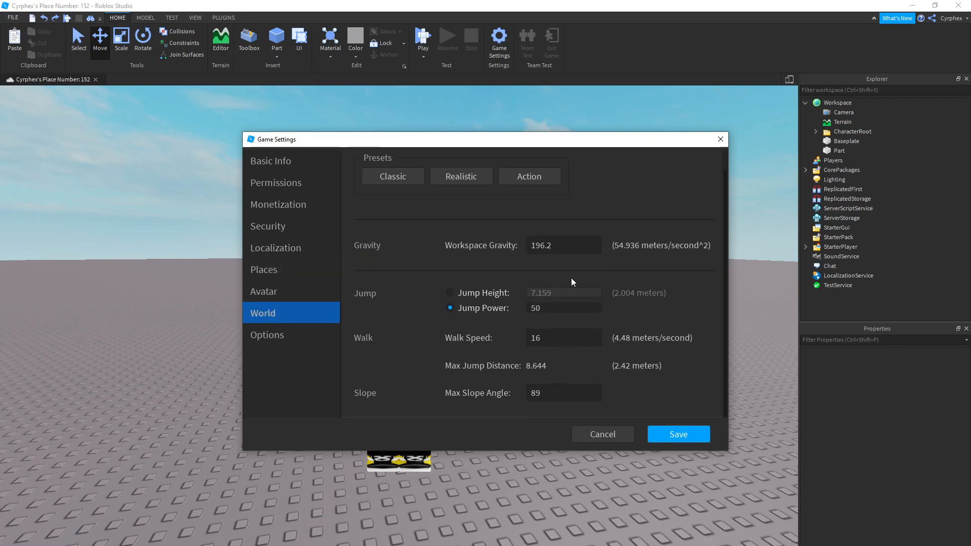
pyautogui.scroll(1, 557, 243)
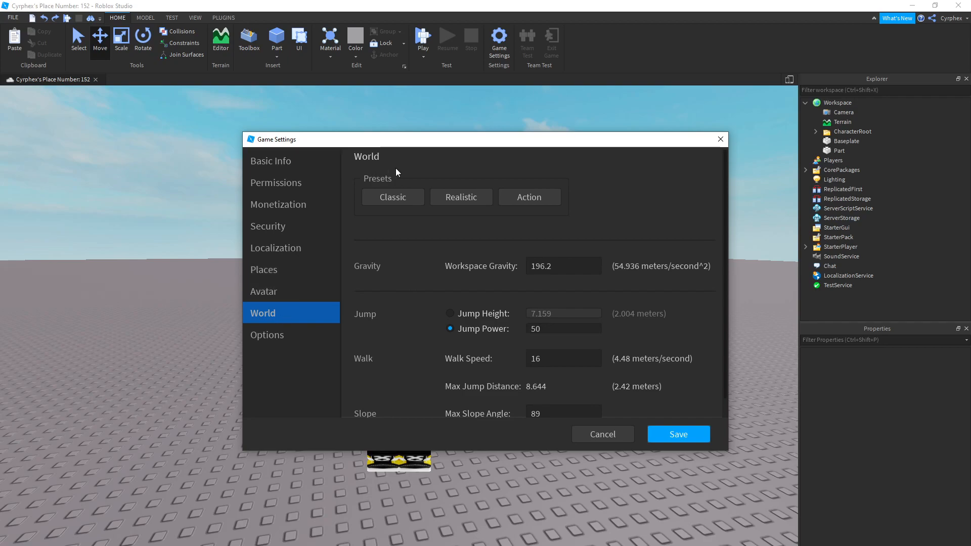
pyautogui.click(281, 334)
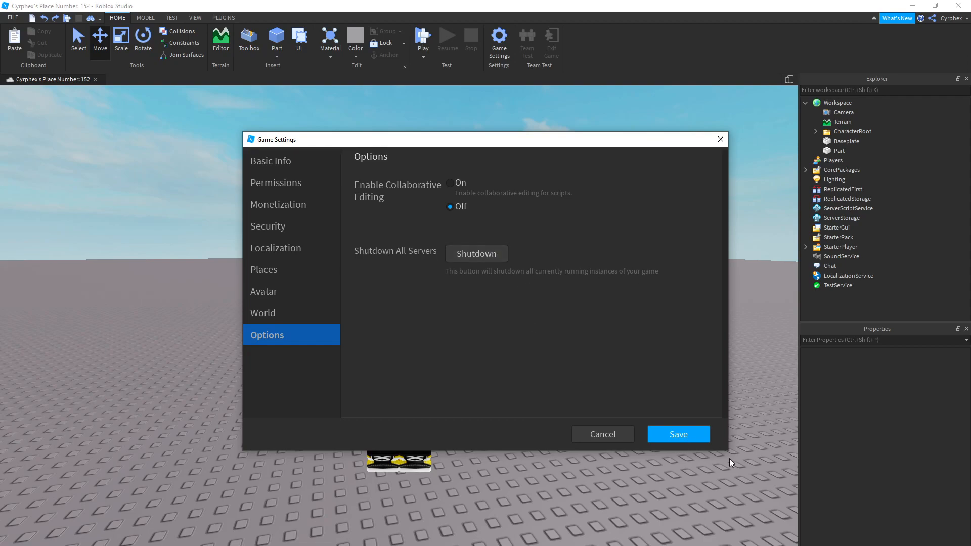
# Step: Go back over the Basic Info settings, including icon, screenshots, genre and playable devices, and save the Game Settings
pyautogui.click(294, 168)
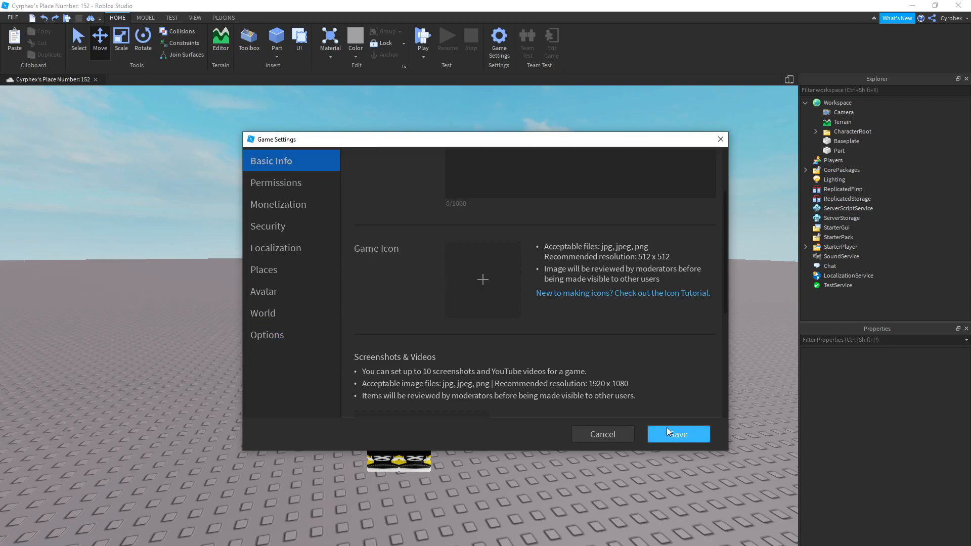
pyautogui.scroll(-5, 529, 344)
pyautogui.scroll(4, 500, 346)
pyautogui.scroll(-4, 408, 321)
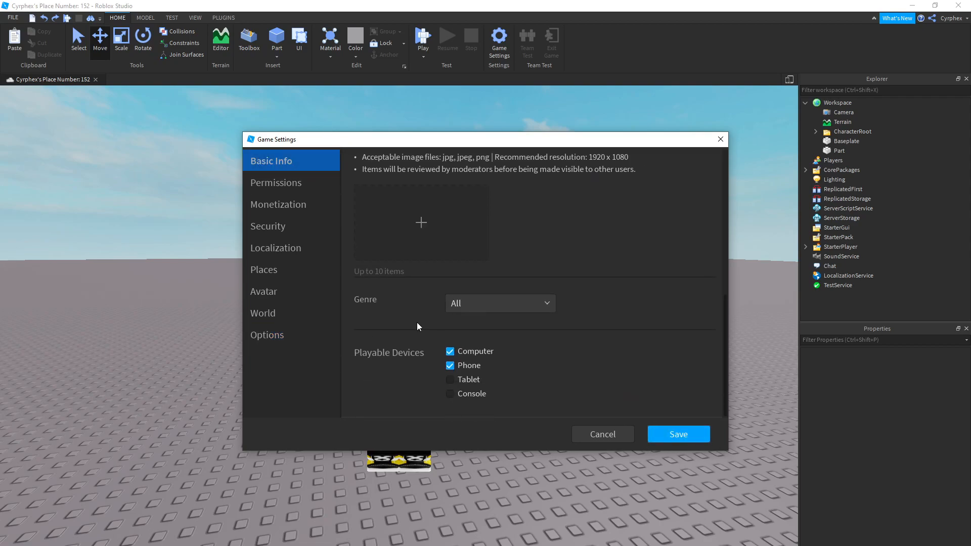
pyautogui.scroll(6, 409, 322)
pyautogui.scroll(-3, 554, 365)
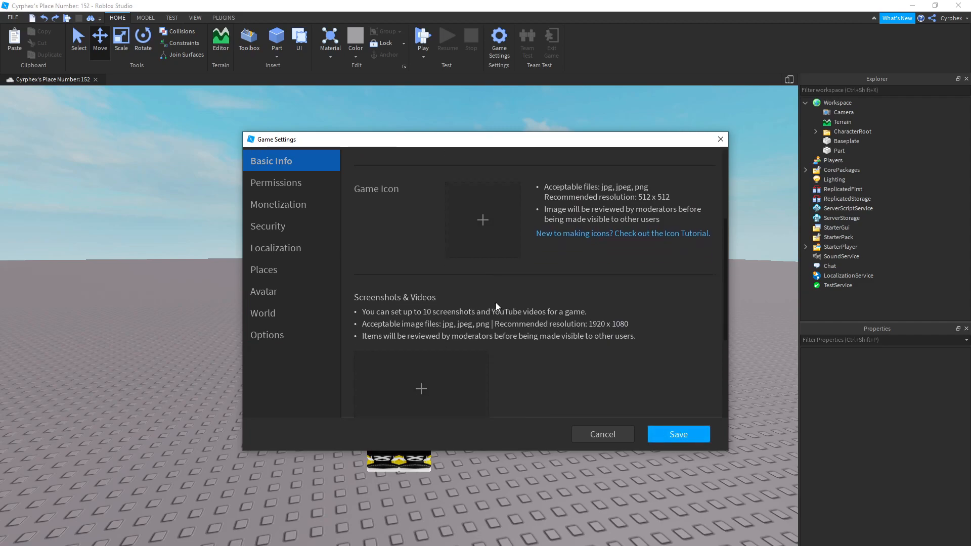
pyautogui.scroll(3, 496, 304)
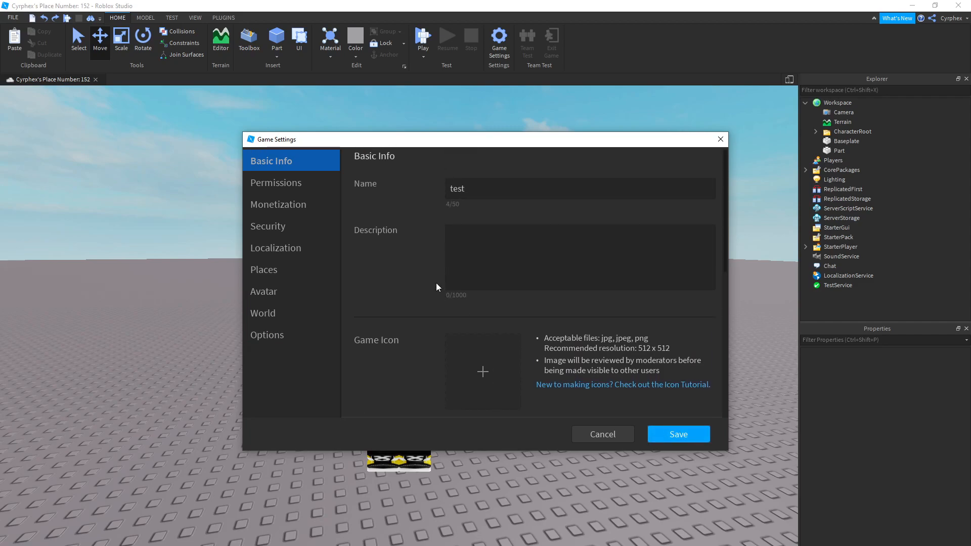
pyautogui.click(669, 434)
# Step: Change the playability in the game's Permissions, save the Game Settings, and recheck the Permissions before closing the dialog
pyautogui.click(500, 43)
pyautogui.click(307, 204)
pyautogui.click(298, 183)
pyautogui.click(451, 228)
pyautogui.click(678, 434)
pyautogui.click(496, 50)
pyautogui.click(276, 183)
pyautogui.click(615, 436)
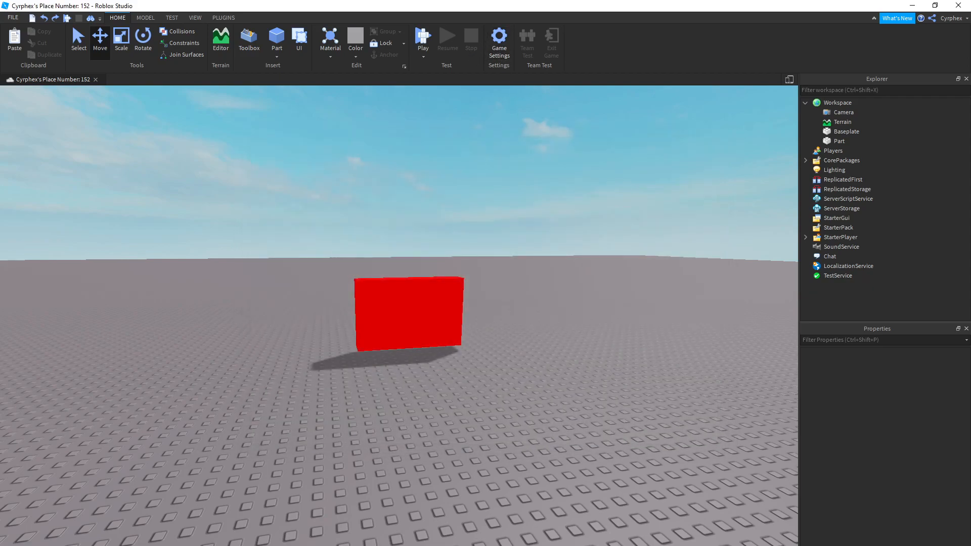
# Step: Switch to the test game's Roblox page in the browser, launch the game, and walk and jump the avatar onto the red part
pyautogui.hotkey('alt', 'Tab')
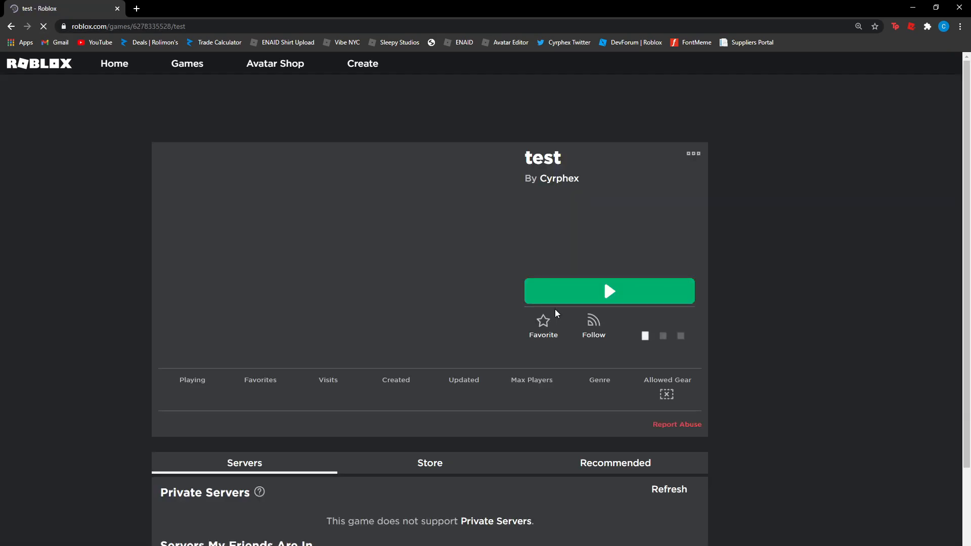
pyautogui.click(559, 296)
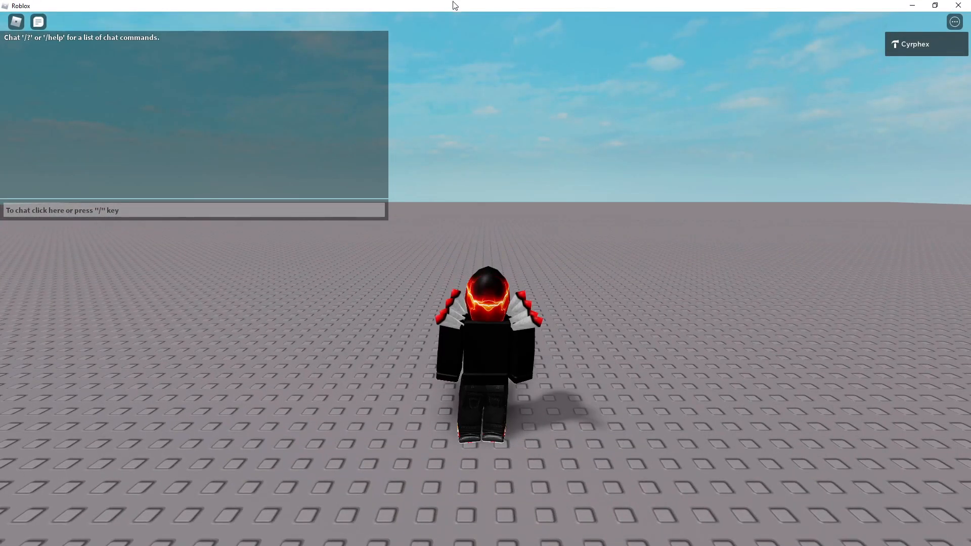
pyautogui.moveTo(784, 296); pyautogui.dragTo(783, 295, button='right')
pyautogui.press('w')
pyautogui.press('space')
pyautogui.press('s')
pyautogui.scroll(-3, 575, 292)
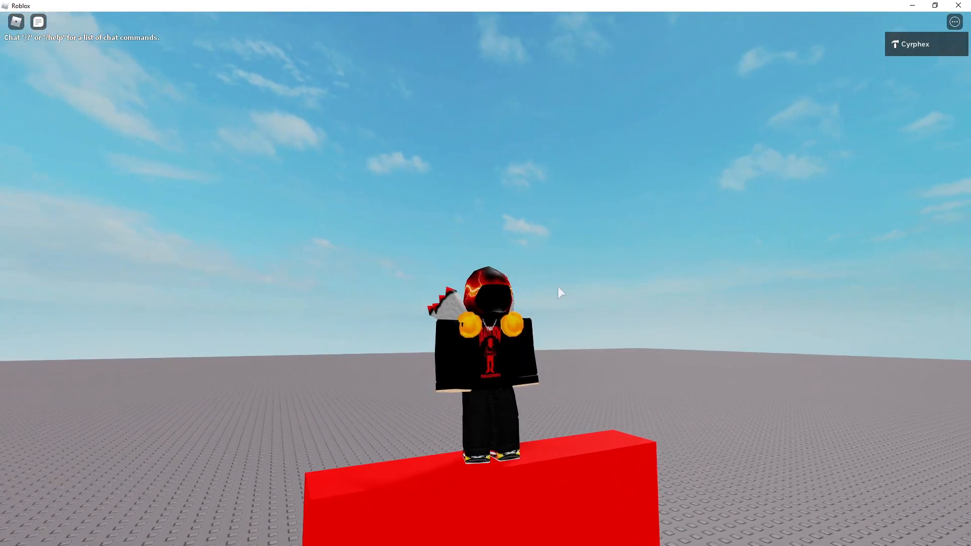
# Step: Hide the player list and walk and jump the avatar off the red part onto the baseplate
pyautogui.moveTo(567, 286); pyautogui.dragTo(567, 286, button='right')
pyautogui.scroll(4, 567, 286)
pyautogui.scroll(-2, 464, 411)
pyautogui.press('Tab')
pyautogui.moveTo(485, 369); pyautogui.dragTo(490, 342, button='right')
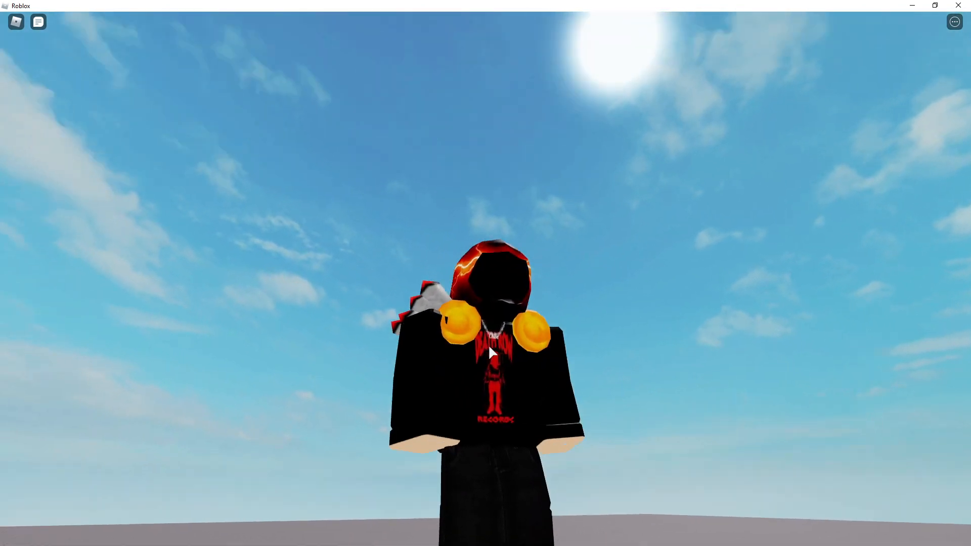
pyautogui.press('space')
pyautogui.press('s')
pyautogui.press('w')
pyautogui.press('space')
pyautogui.press('space')
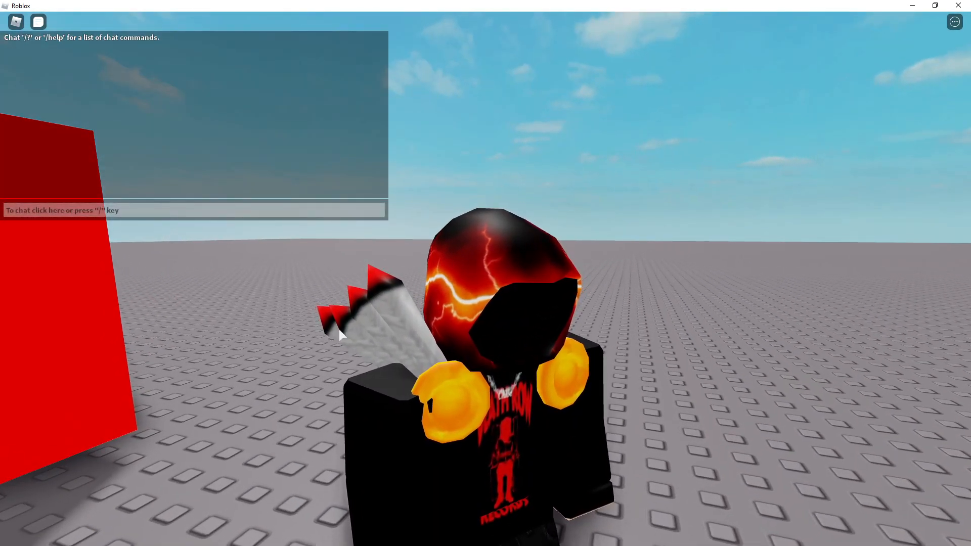
pyautogui.moveTo(545, 339); pyautogui.dragTo(546, 338, button='right')
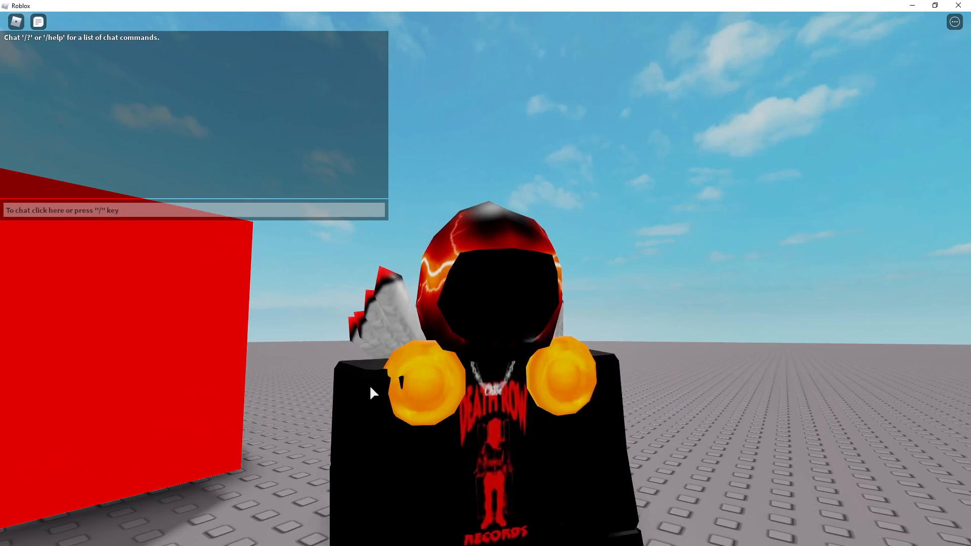
pyautogui.moveTo(557, 287); pyautogui.dragTo(557, 286, button='right')
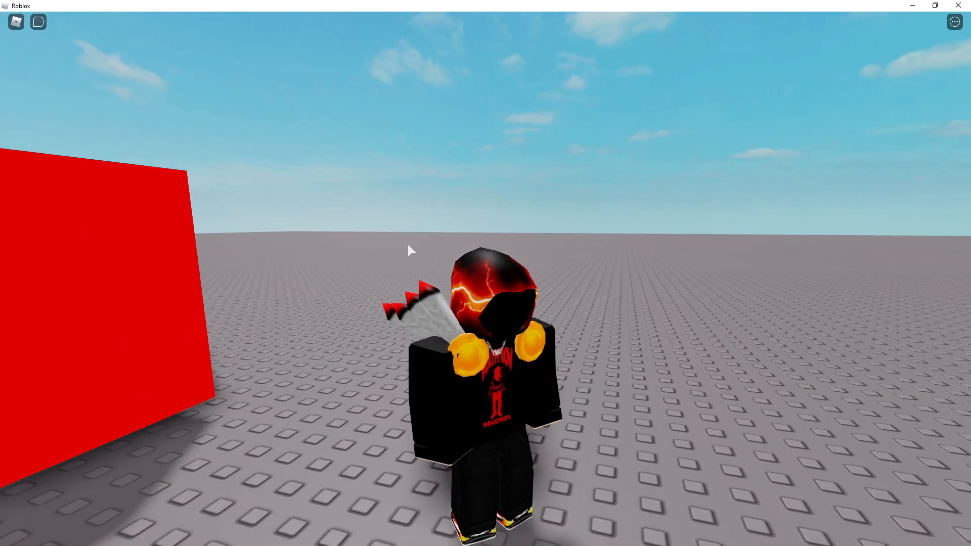
pyautogui.moveTo(408, 245); pyautogui.dragTo(408, 245, button='right')
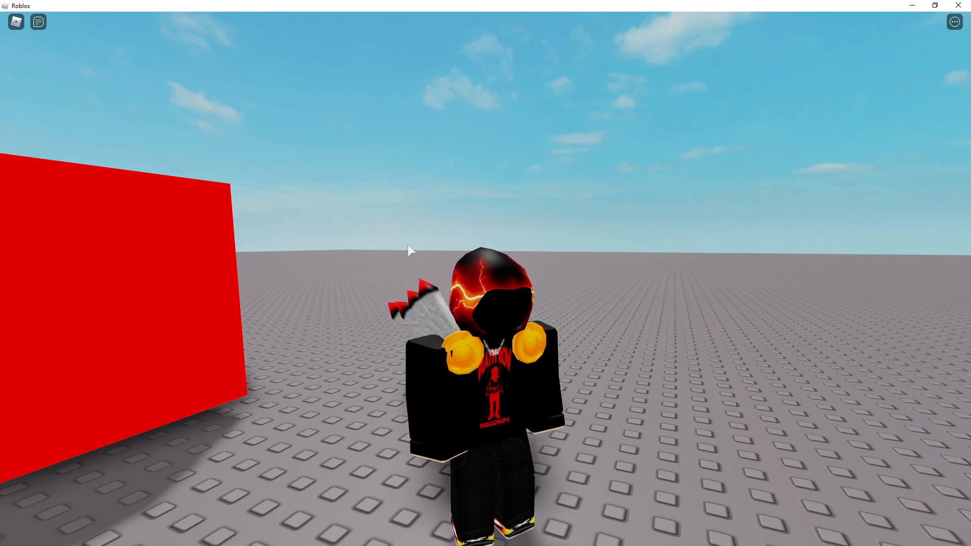
pyautogui.moveTo(408, 244); pyautogui.dragTo(432, 265, button='right')
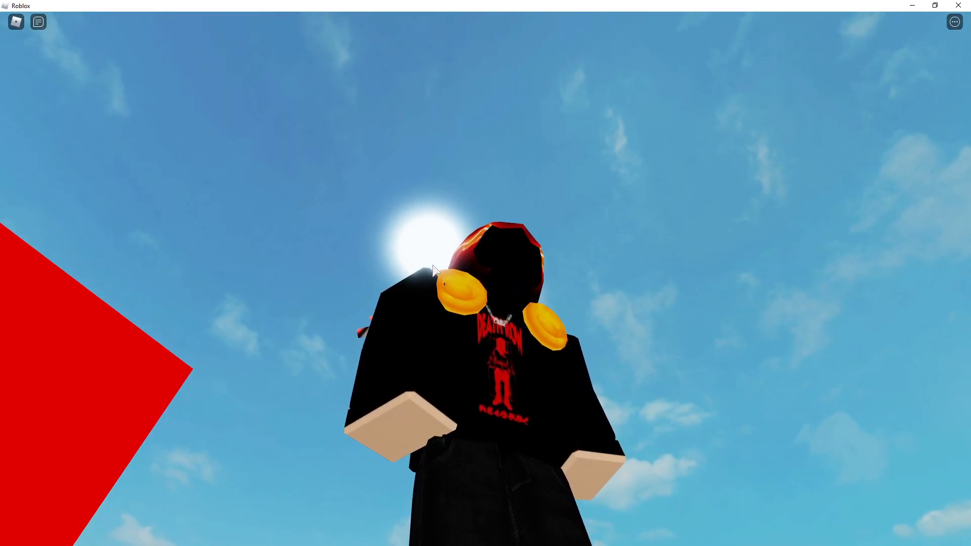
pyautogui.moveTo(433, 265); pyautogui.dragTo(432, 266, button='right')
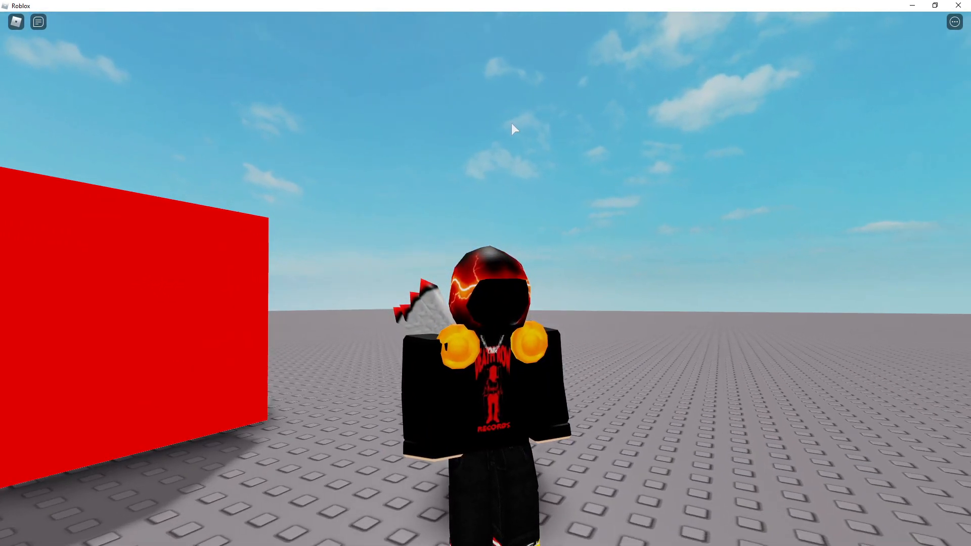
# Step: Show the player list in the running game and hide it again
pyautogui.click(954, 22)
pyautogui.click(883, 54)
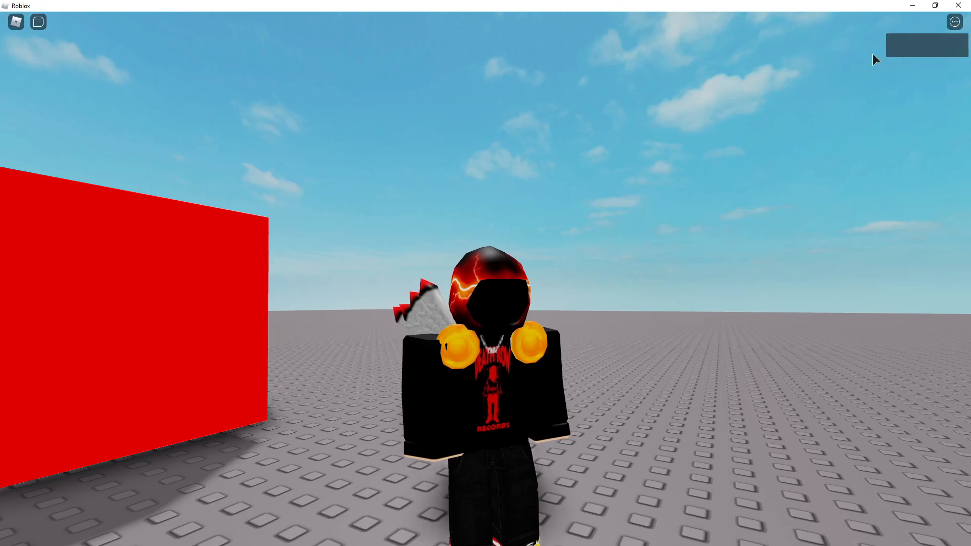
pyautogui.click(955, 22)
pyautogui.click(855, 51)
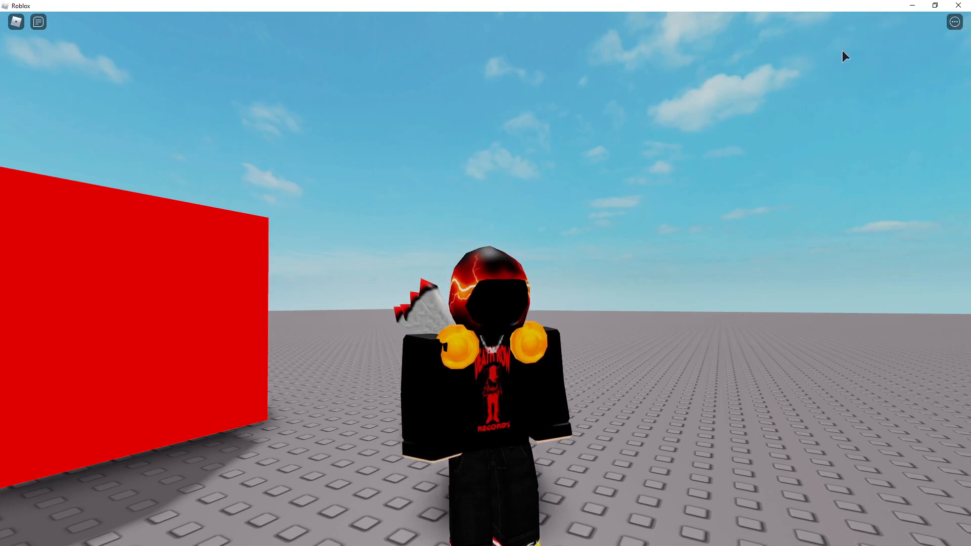
pyautogui.moveTo(506, 308); pyautogui.dragTo(506, 308, button='right')
pyautogui.scroll(2, 506, 308)
pyautogui.scroll(-2, 506, 308)
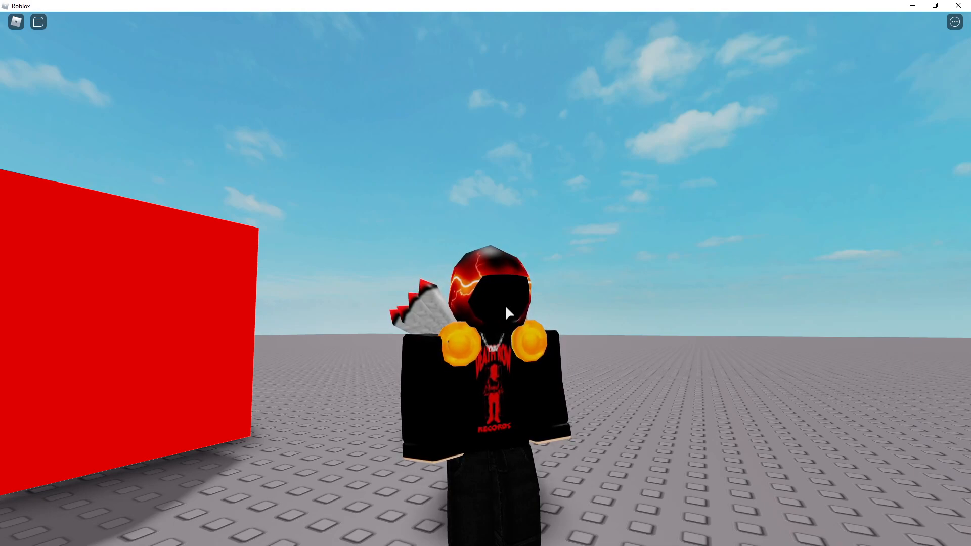
pyautogui.moveTo(505, 305); pyautogui.dragTo(505, 305, button='right')
pyautogui.scroll(-2, 506, 306)
pyautogui.scroll(2, 505, 306)
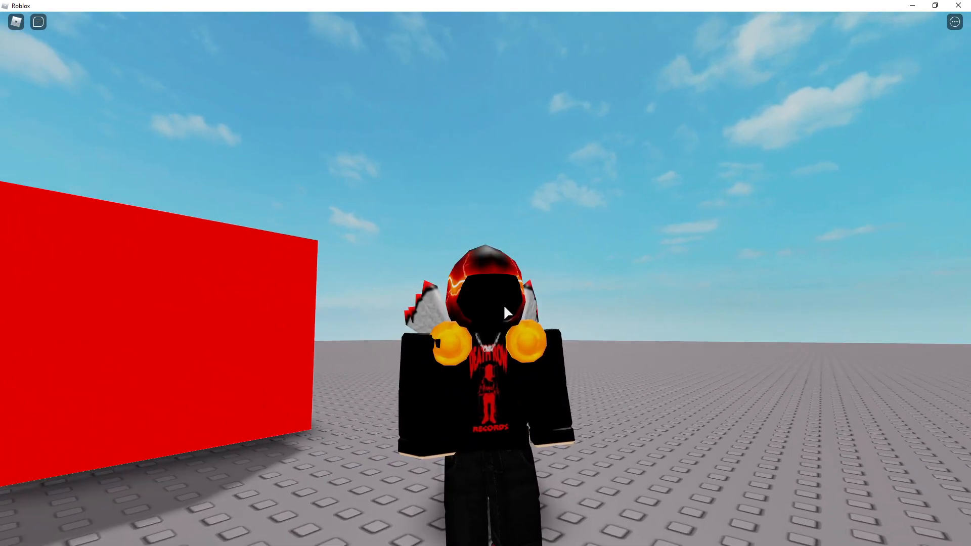